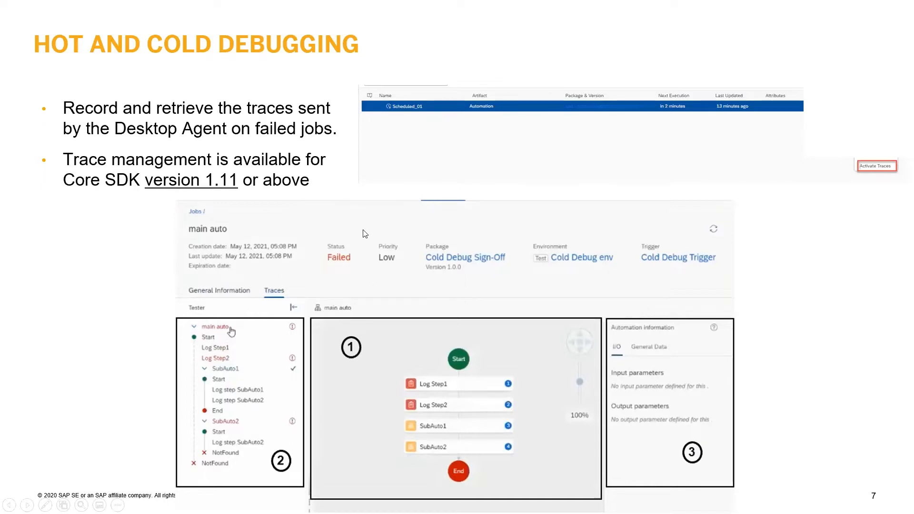
Switch to SAP Intelligent RPA Cloud Studio and expand the SAPCommuityCall-Sep29 project's artifacts list to show its applications
key(alt+Tab)
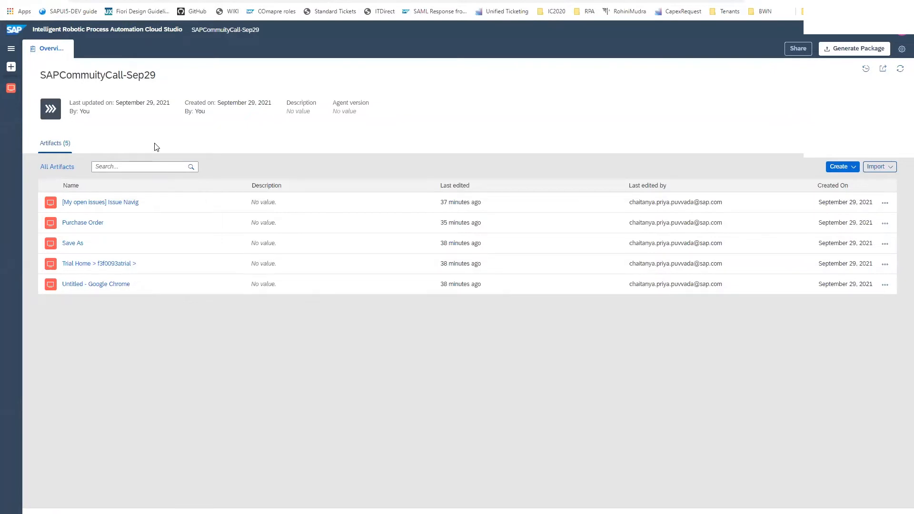
click(11, 52)
click(37, 90)
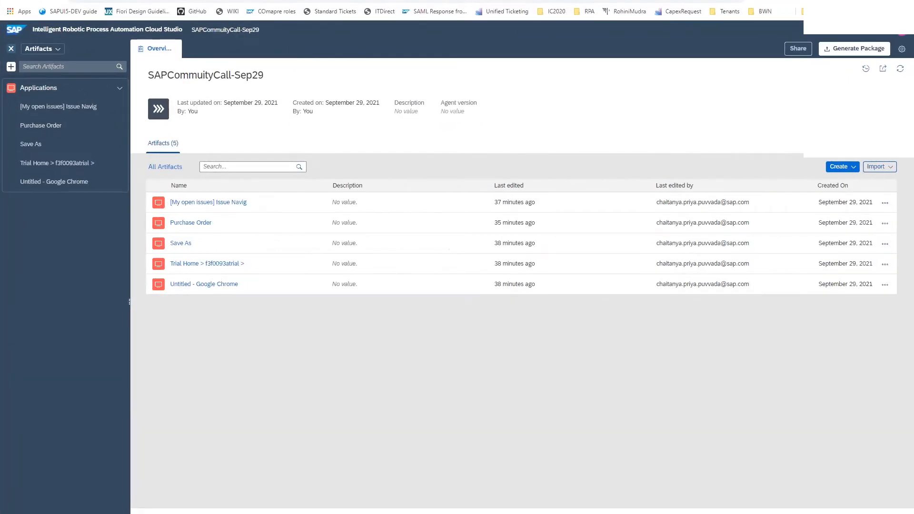
Set the browser zoom to 100% for the SAPCommuityCall-Sep29 project page
click(906, 1)
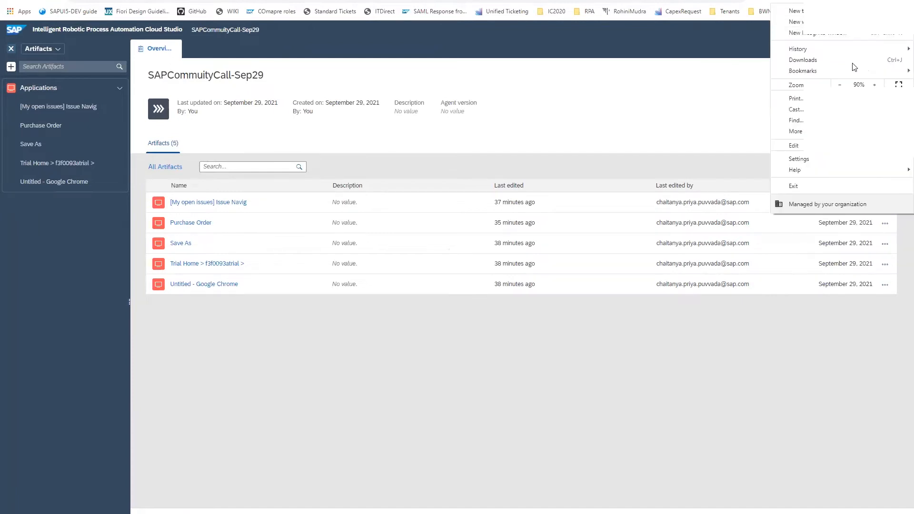
click(840, 85)
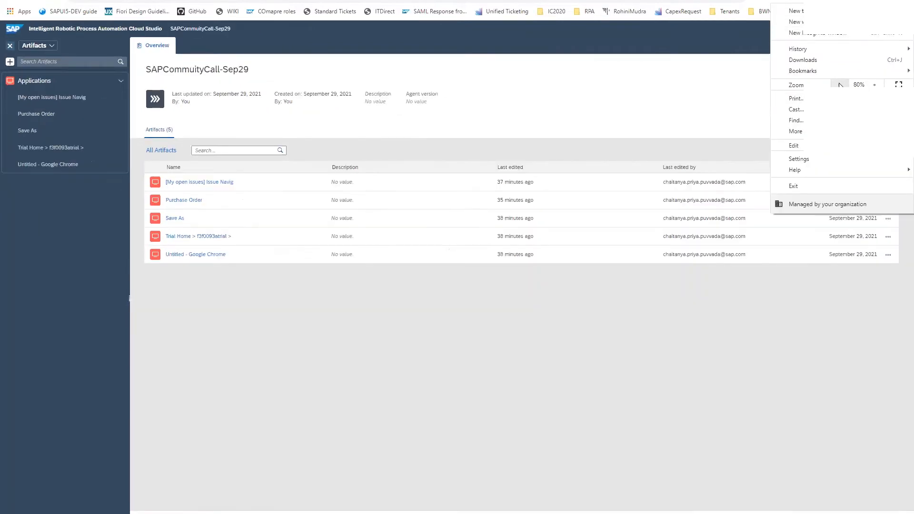
click(874, 84)
click(875, 85)
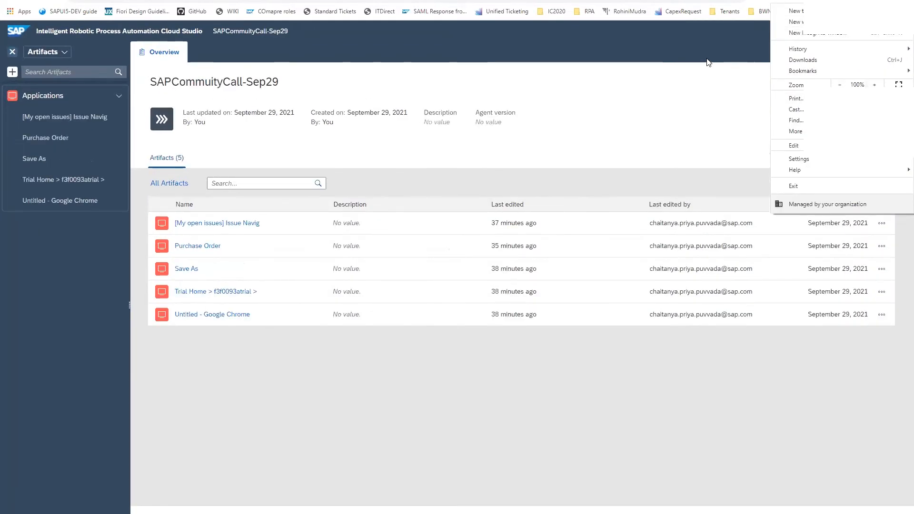
click(688, 120)
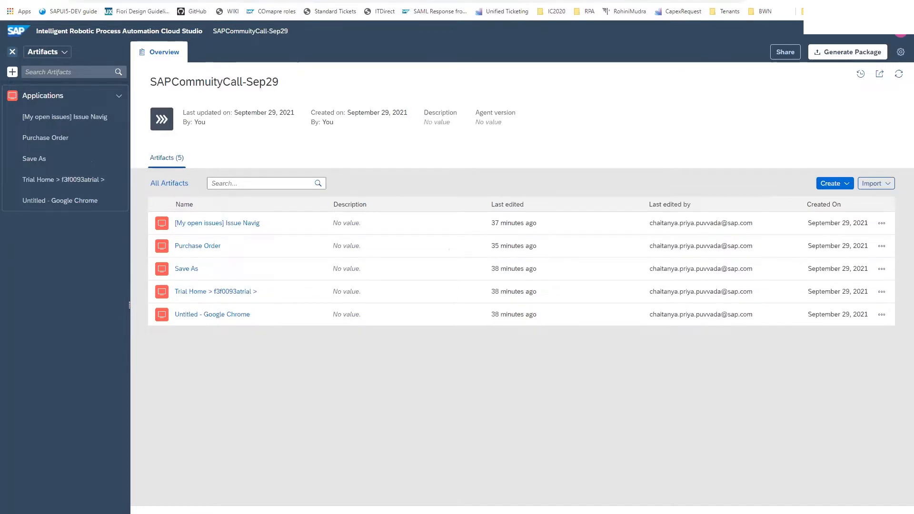
Restore the browser down to a floating window, show the Jira open issues page, and enlarge and reposition the window
key(super+Down)
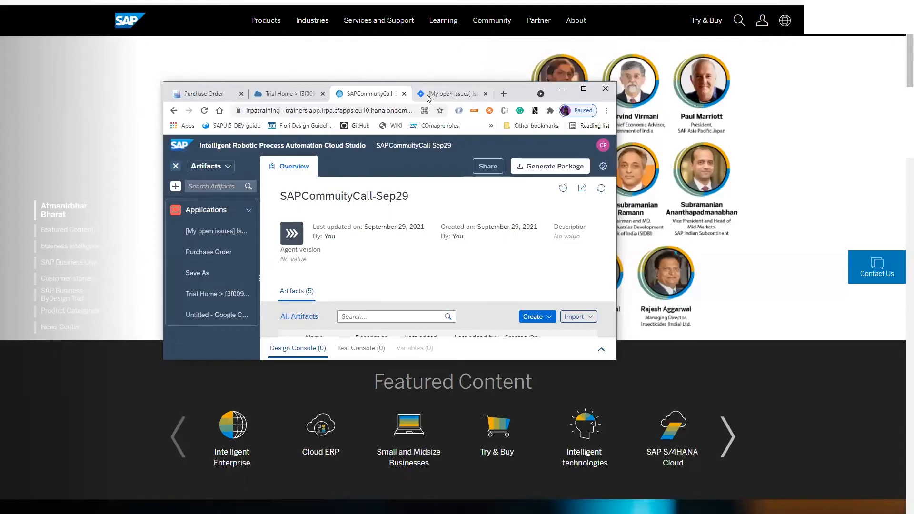
click(461, 95)
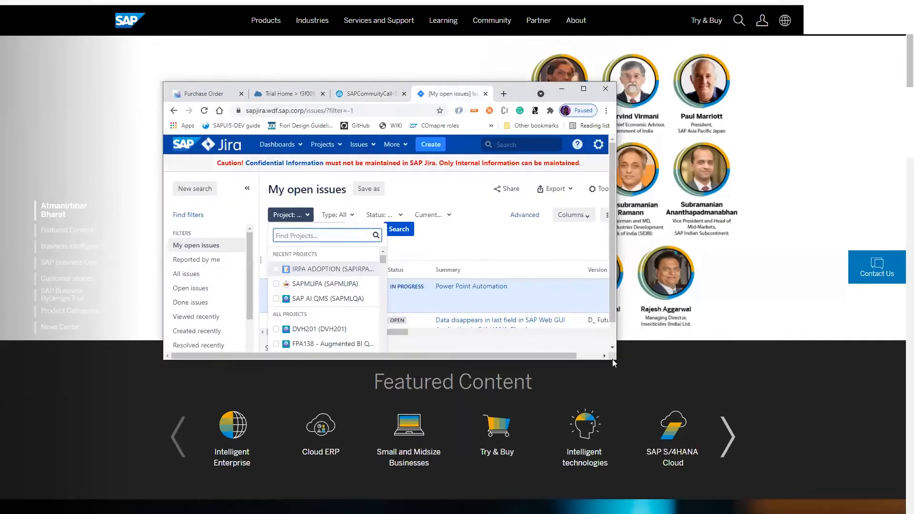
drag(615, 361, 899, 512)
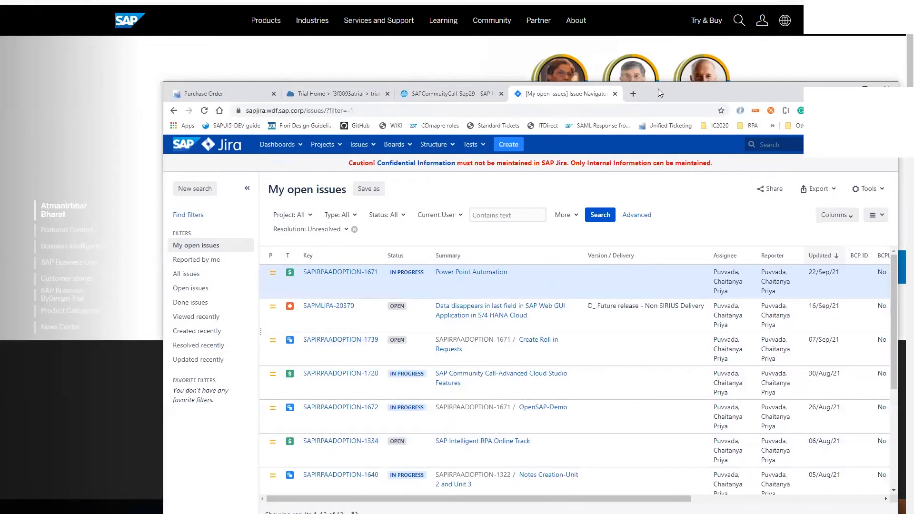
drag(658, 88, 527, 26)
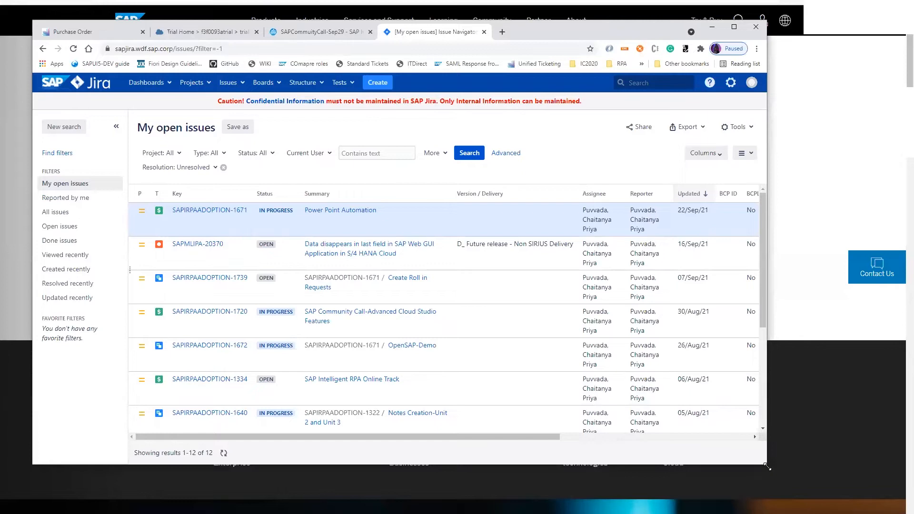
drag(768, 470, 880, 513)
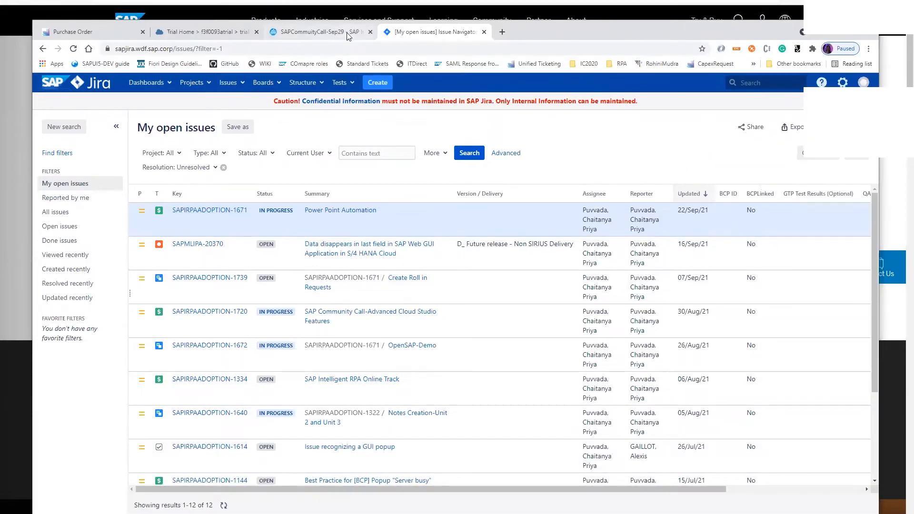
Return to the SAPCommuityCall-Sep29 project and open the [My open issues] Issue Navig application
click(159, 33)
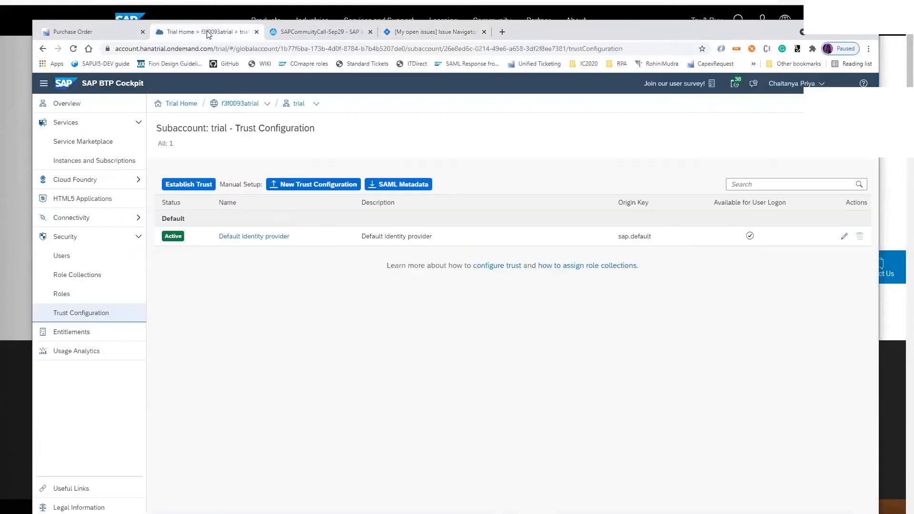
click(312, 32)
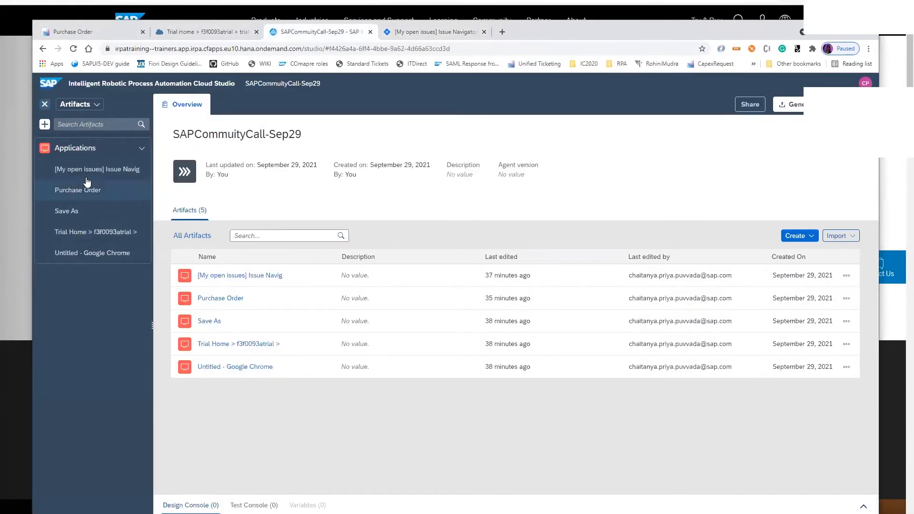
click(103, 173)
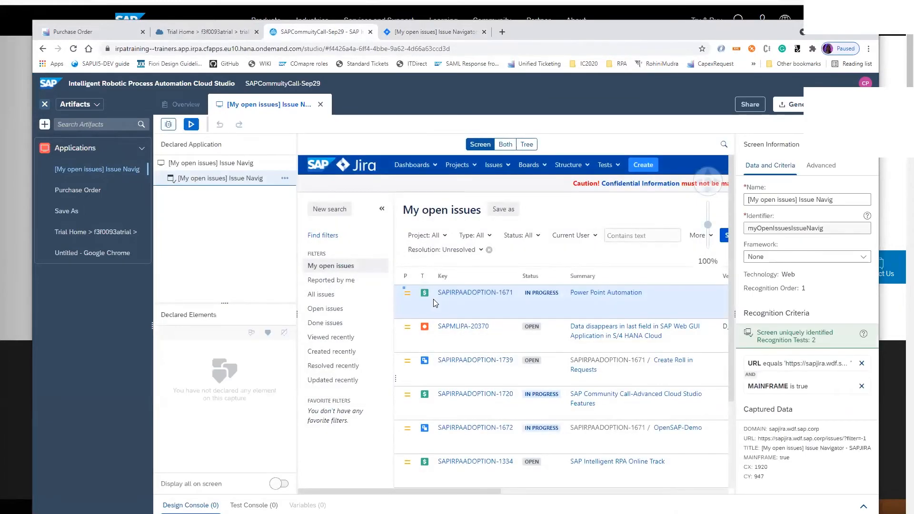
Widen the screen information area to show the full recognition criteria and collapse the project's artifacts list
drag(736, 312, 434, 320)
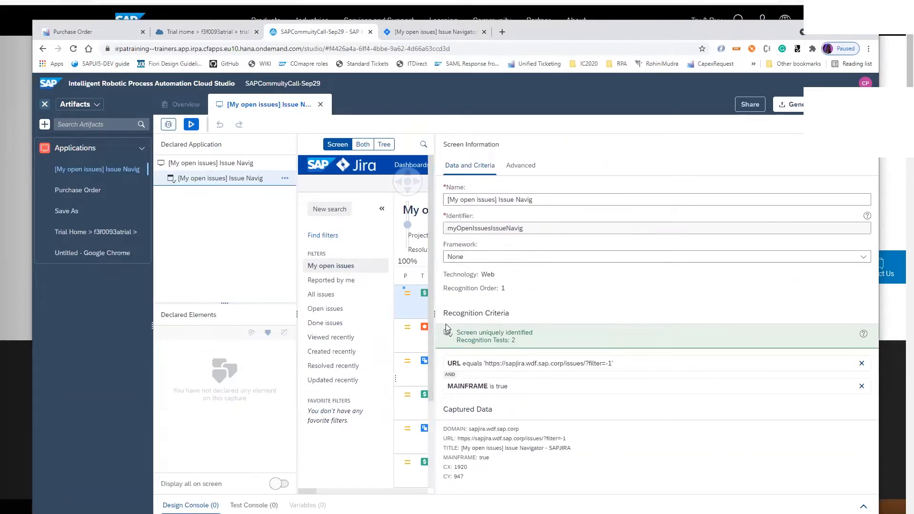
drag(434, 315, 492, 315)
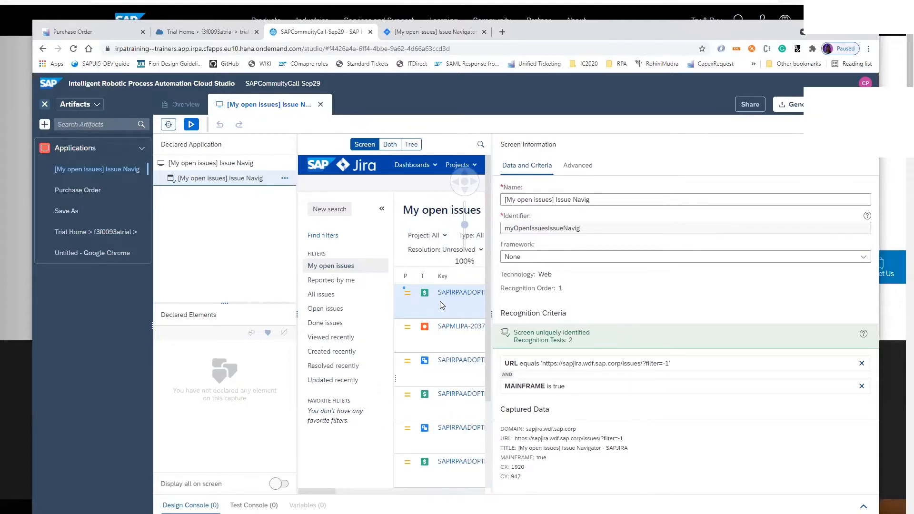
mouse_move(328, 495)
mouse_down()
mouse_move(387, 498)
mouse_move(328, 498)
mouse_up()
drag(492, 315, 421, 316)
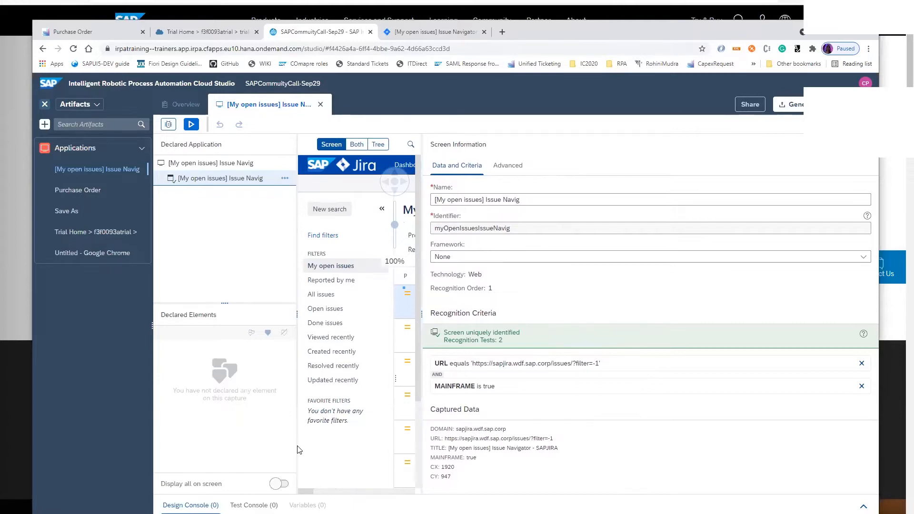
click(44, 104)
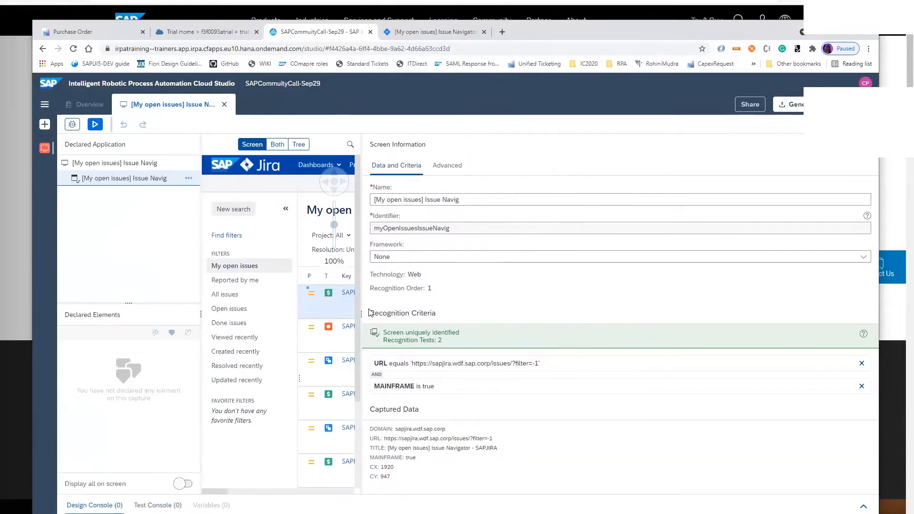
drag(358, 314, 410, 314)
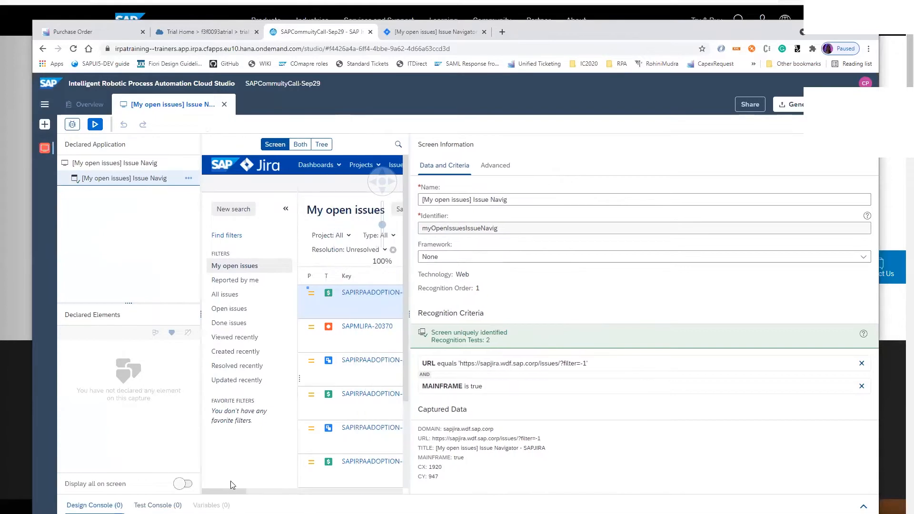
Examine the recognition criteria of the first issue's priority cell and of the second issue's summary link in the captured table
click(312, 303)
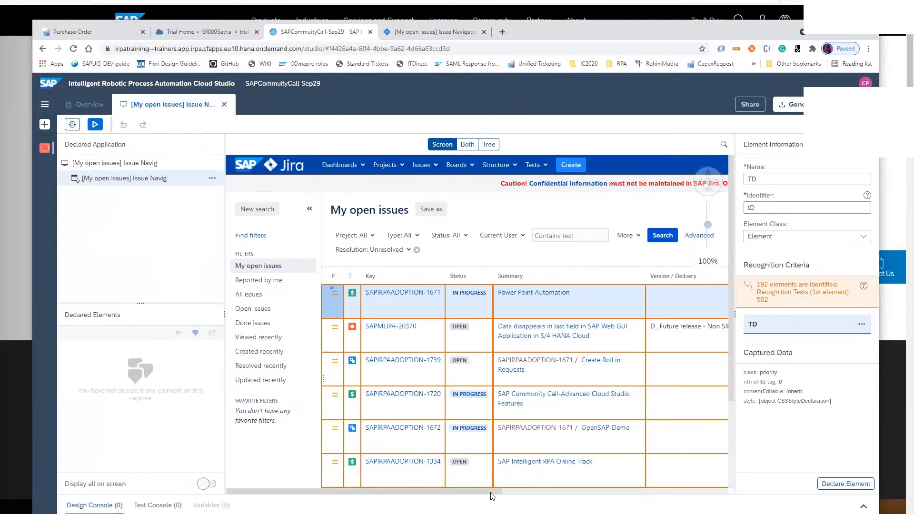
drag(488, 491, 640, 486)
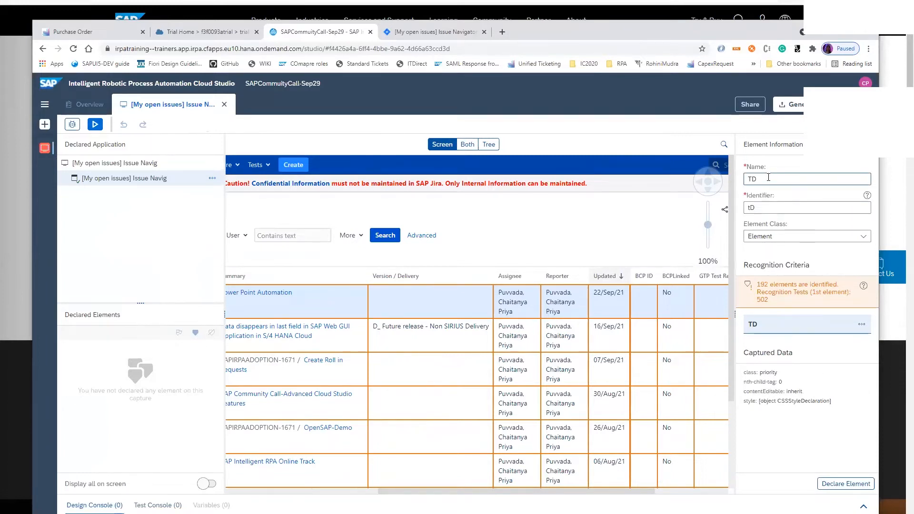
click(336, 339)
drag(448, 489, 320, 489)
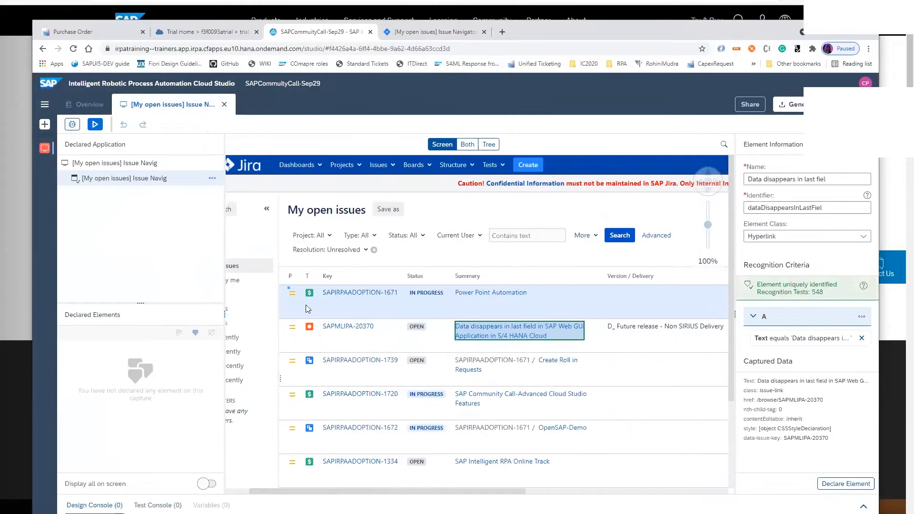
Display the capture and its element tree together, and inspect the second issue's version cell node in the tree
click(467, 145)
scroll(614, 418, down, 4)
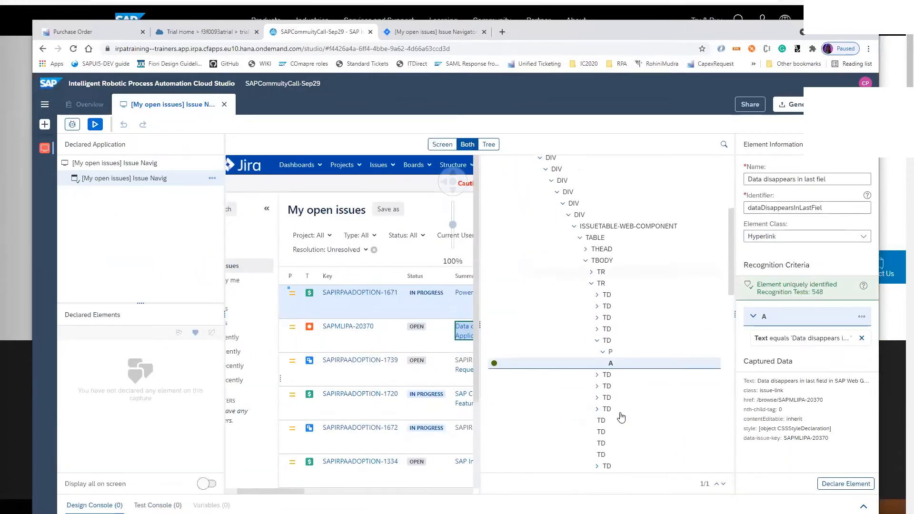
scroll(621, 414, down, 1)
click(609, 332)
scroll(599, 337, down, 1)
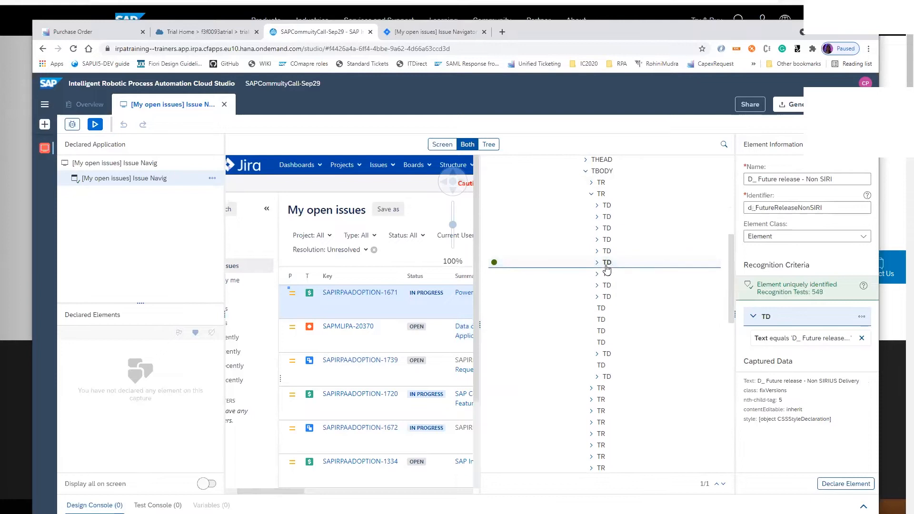
Select the first issue's priority cell, check its matching TD nodes in the tree, and declare it as an element
click(298, 296)
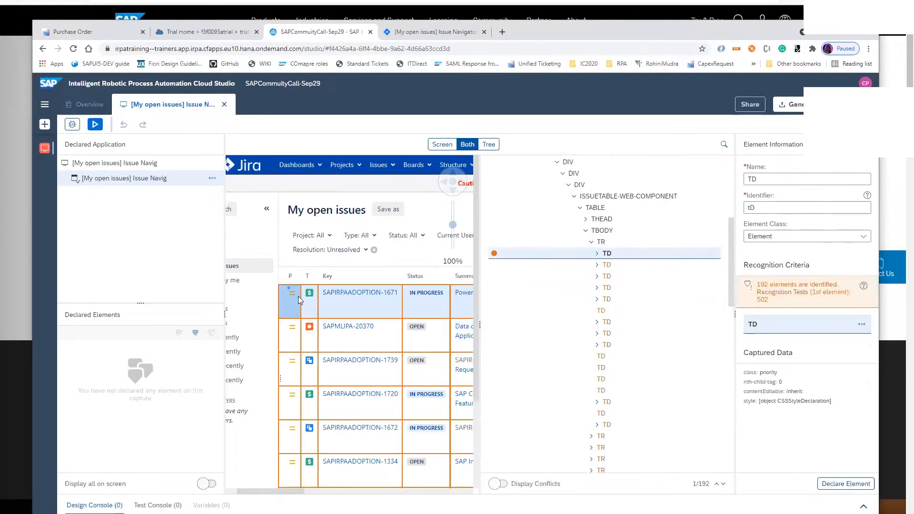
click(612, 276)
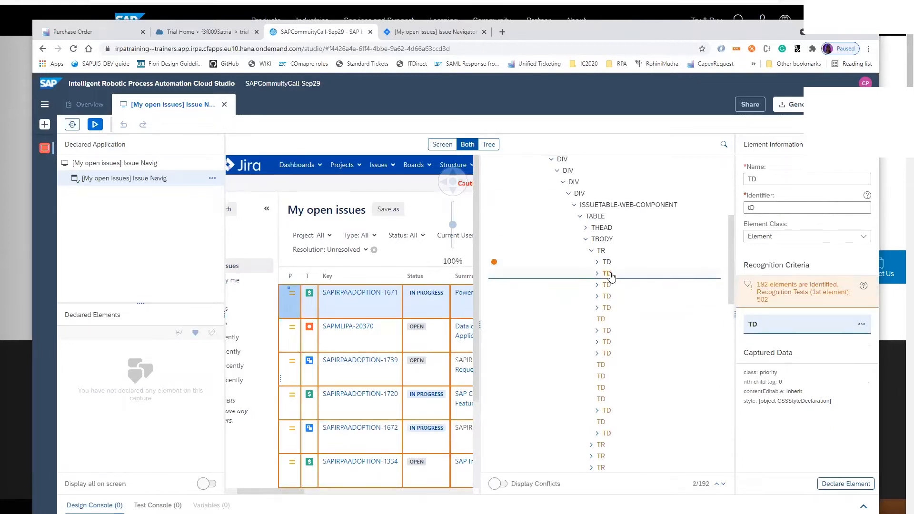
click(607, 285)
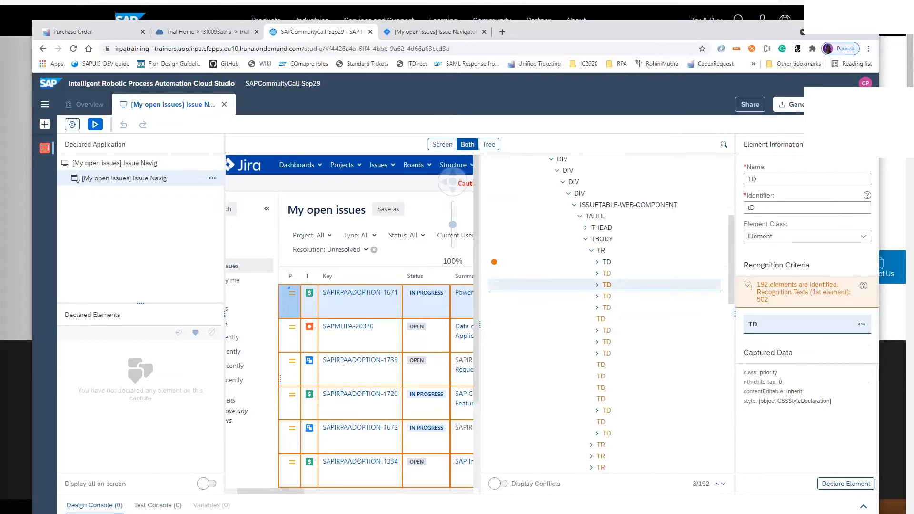
click(607, 262)
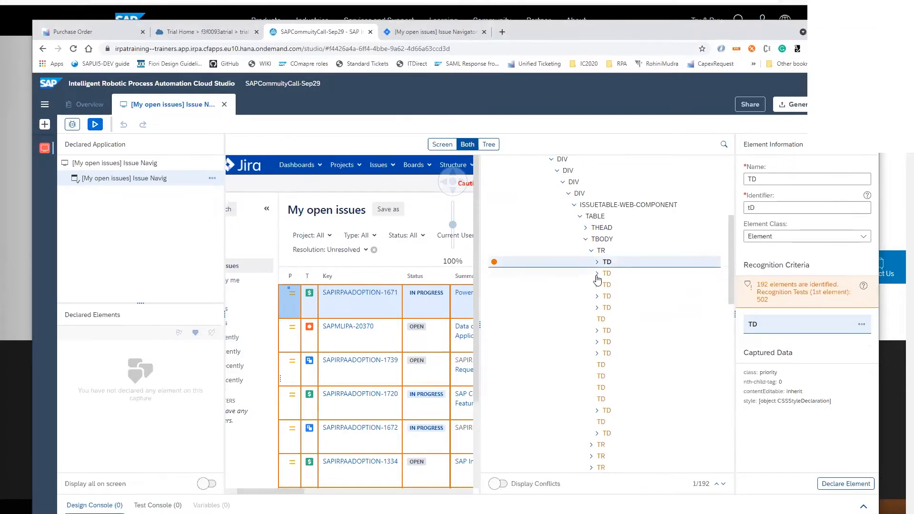
click(843, 483)
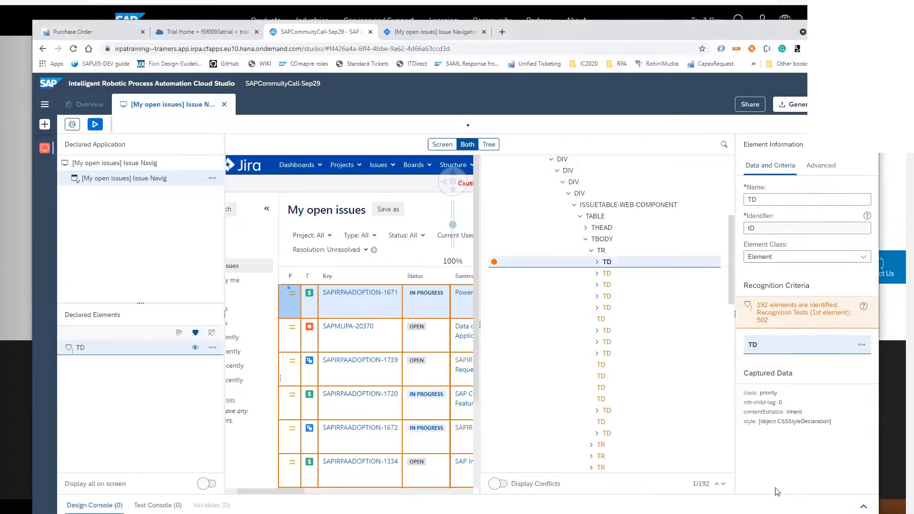
Turn the declared TD element into a collection and rename it IssueRow
click(178, 333)
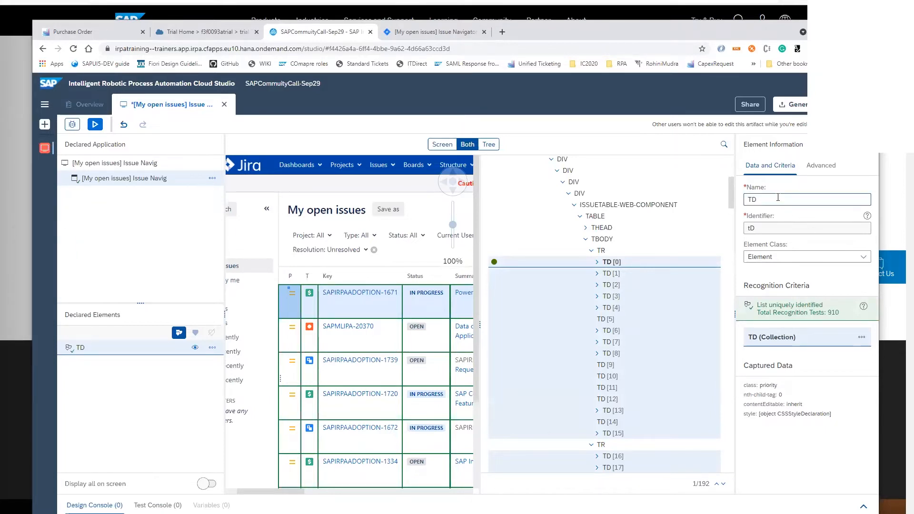
key(BackSpace)
key(BackSpace)
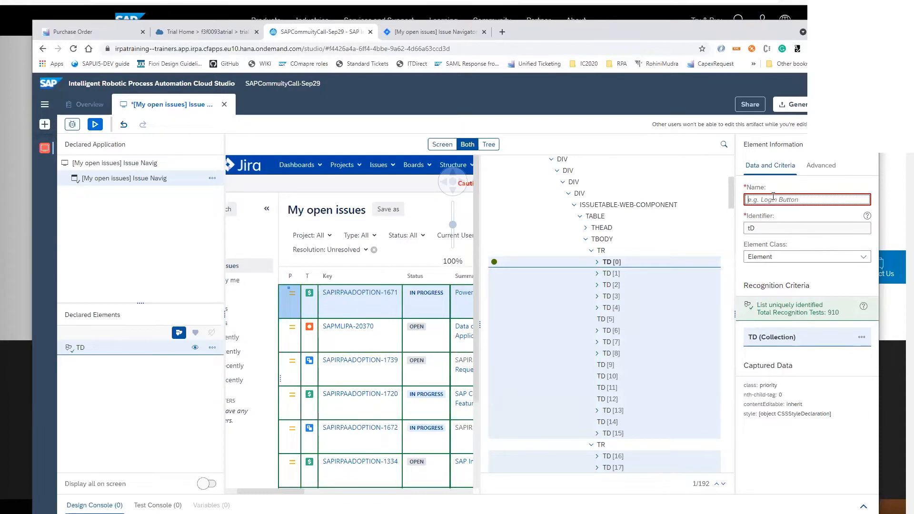
text(IssueRow)
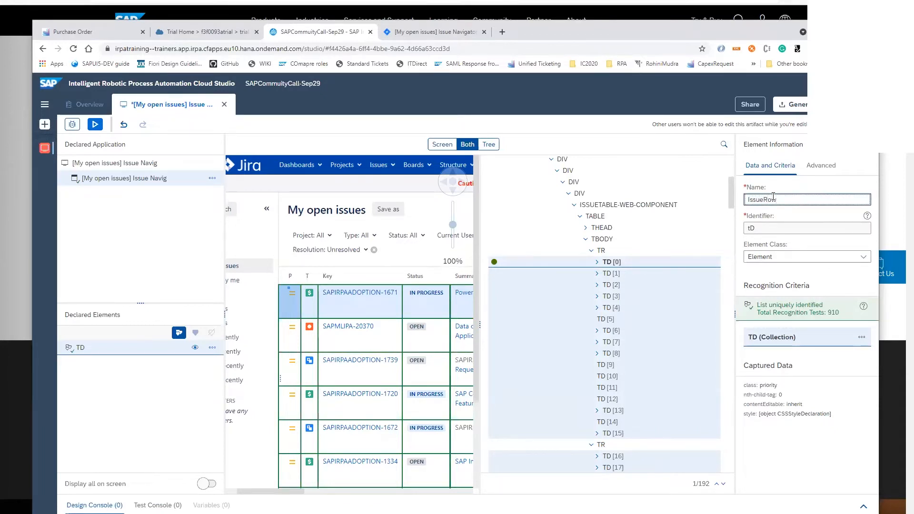
key(Return)
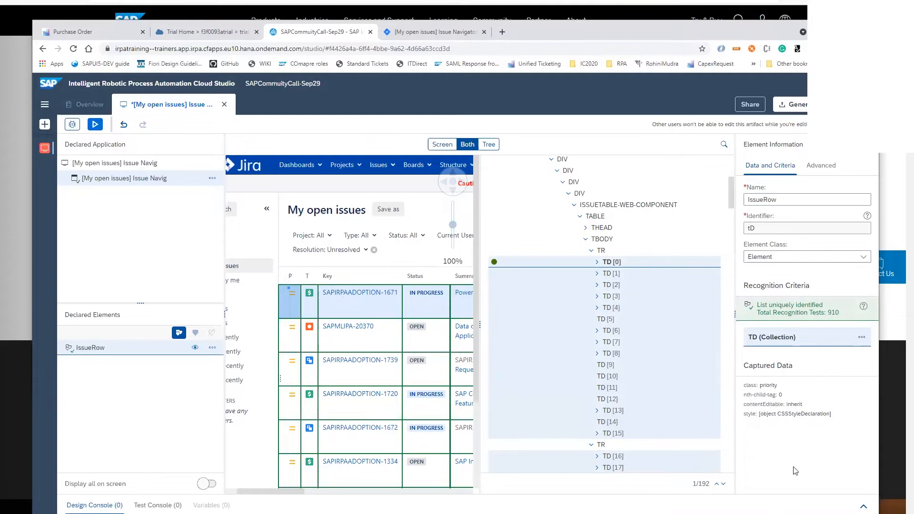
Inspect the nodes inside the first issue's priority and key cells, including the priority image, and reselect the priority cell's TD node
click(597, 263)
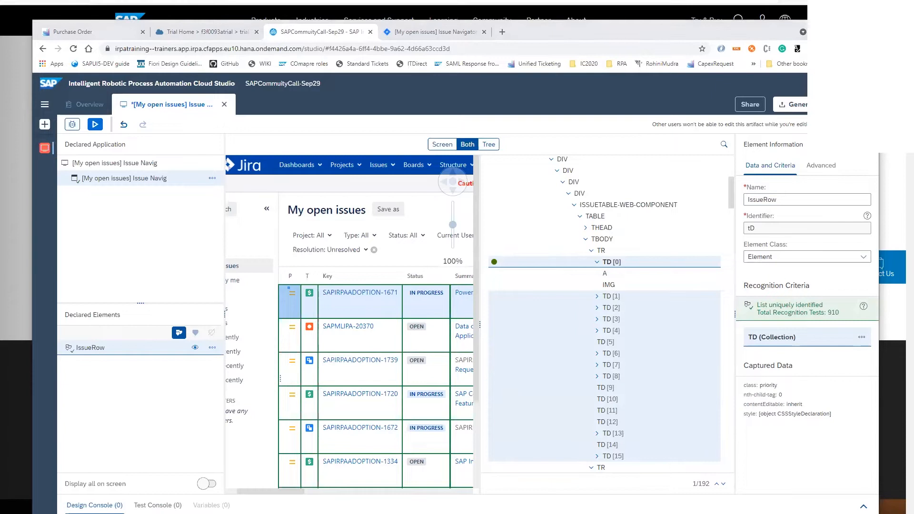
click(335, 297)
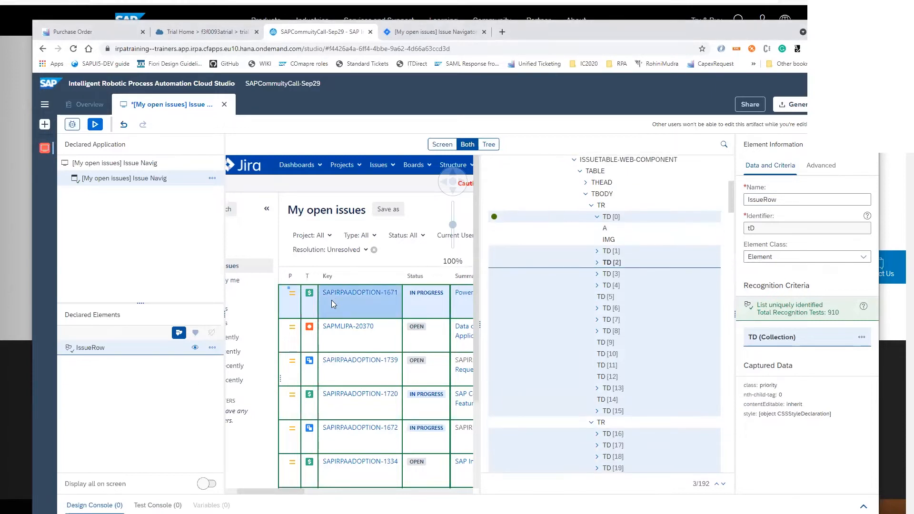
click(601, 263)
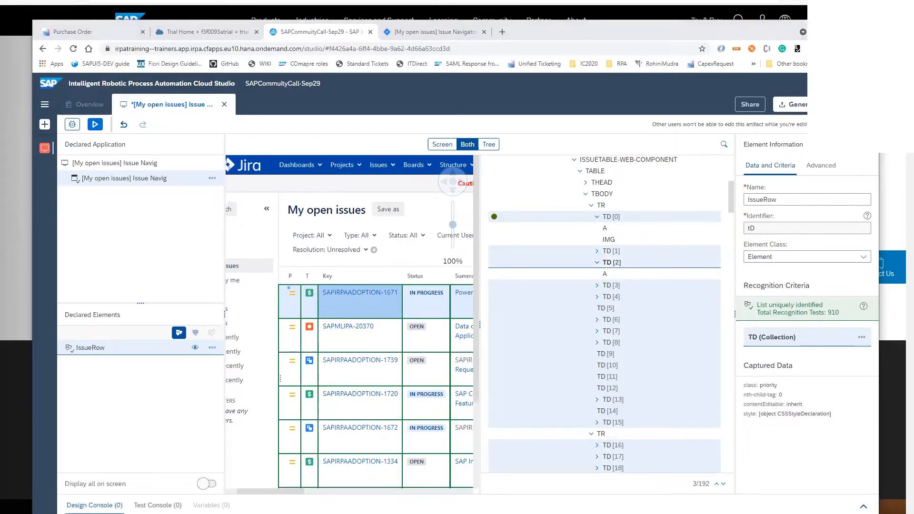
click(293, 296)
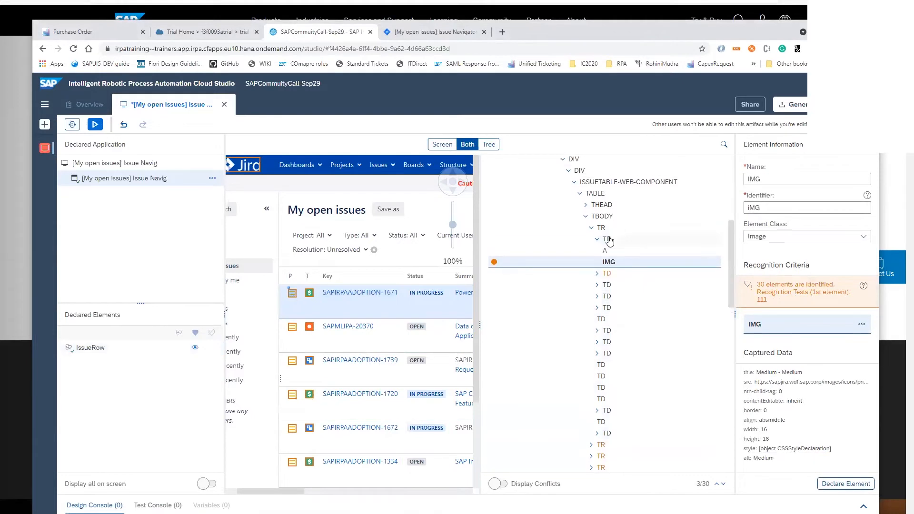
click(610, 240)
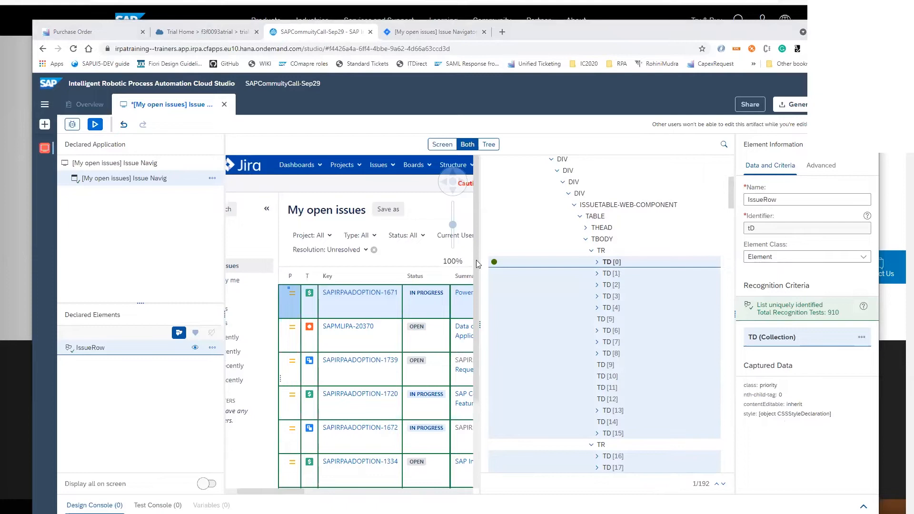
Rename the declared IssueRow collection to Cell
drag(802, 198, 715, 204)
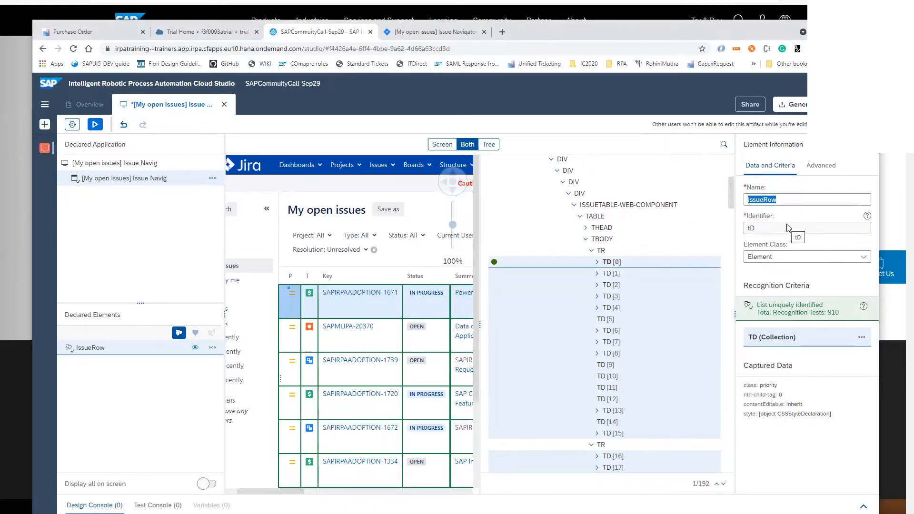
text(Cell)
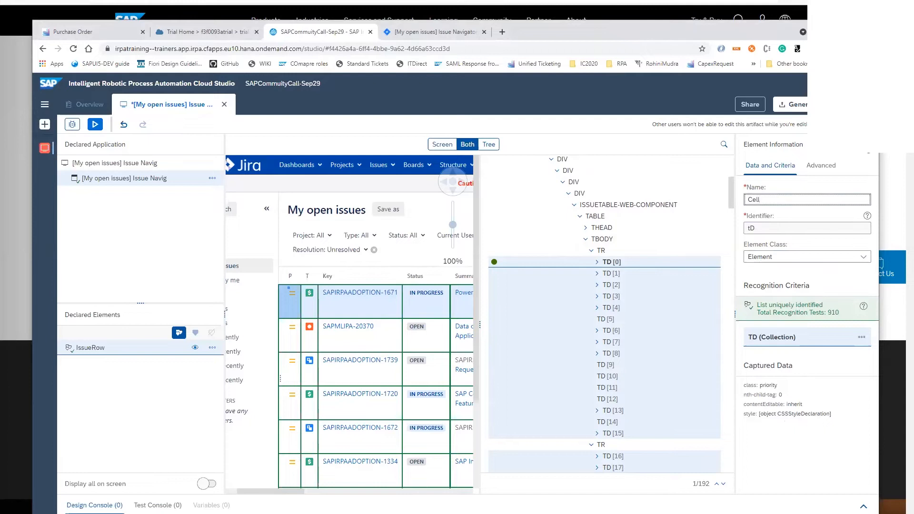
click(865, 144)
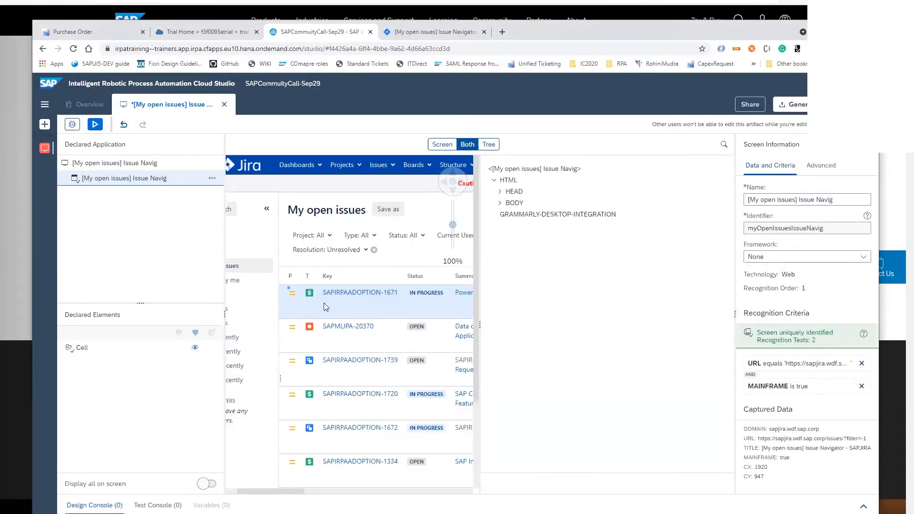
Examine the first issue's key, priority and type cells in the tree, expanding the priority and type TD nodes to see their children
click(324, 303)
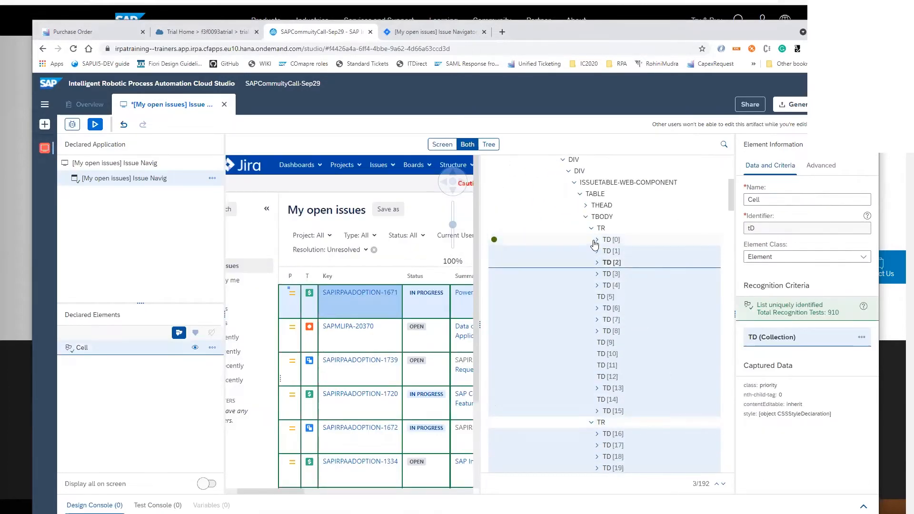
click(598, 239)
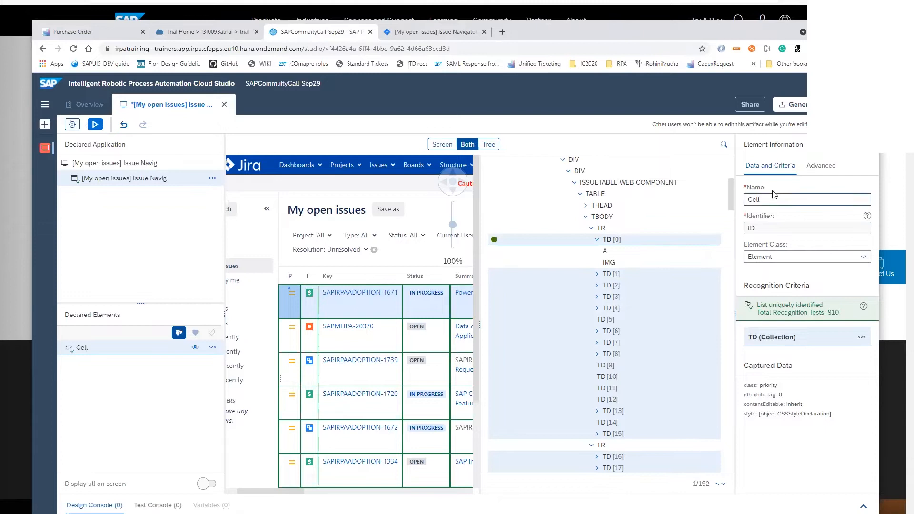
click(611, 275)
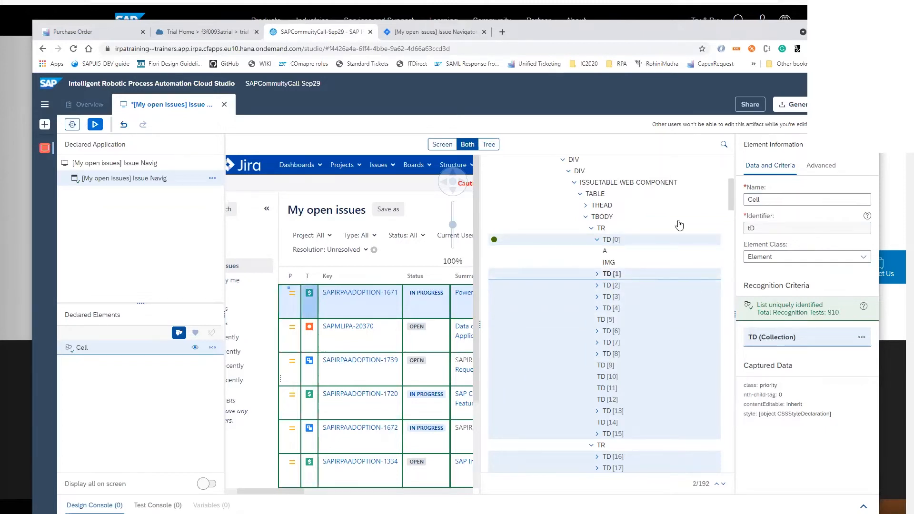
click(597, 275)
click(611, 285)
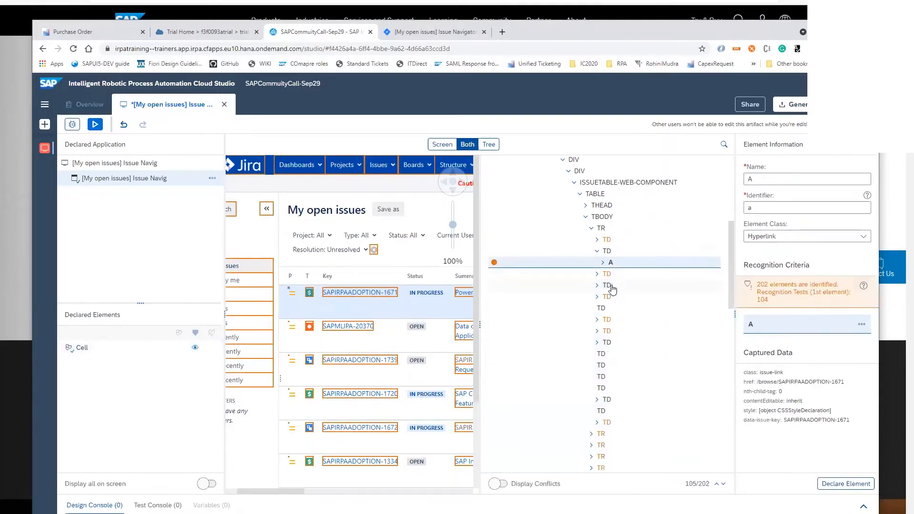
Select the first issue's TR node in the tree and name the element IssueRow
click(600, 229)
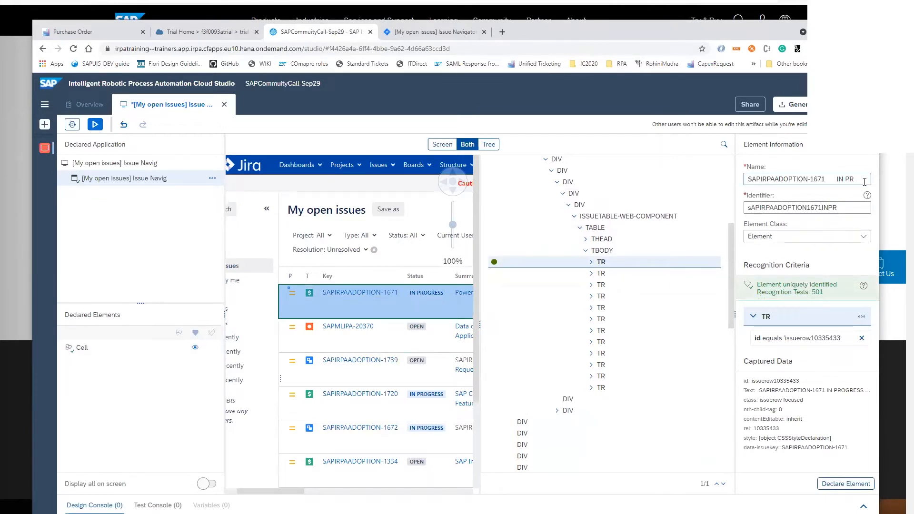
drag(863, 177, 736, 183)
text(I)
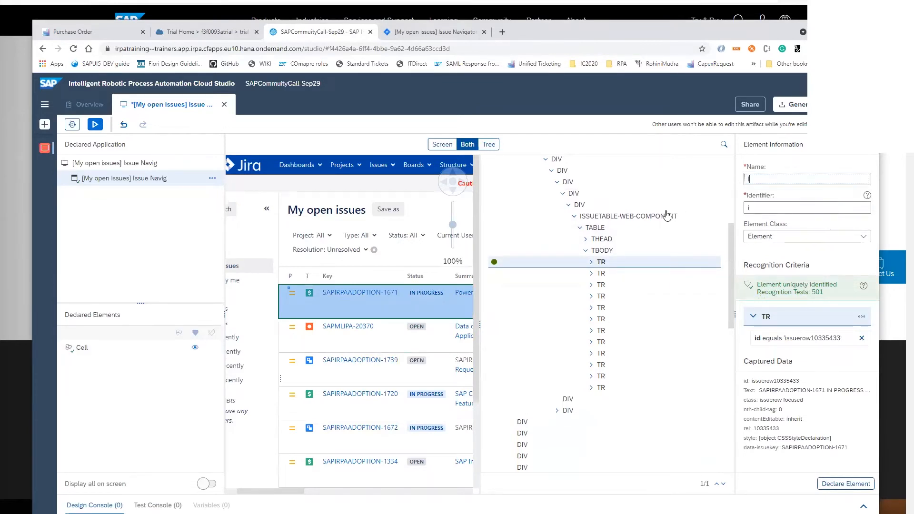
text(ssueRow)
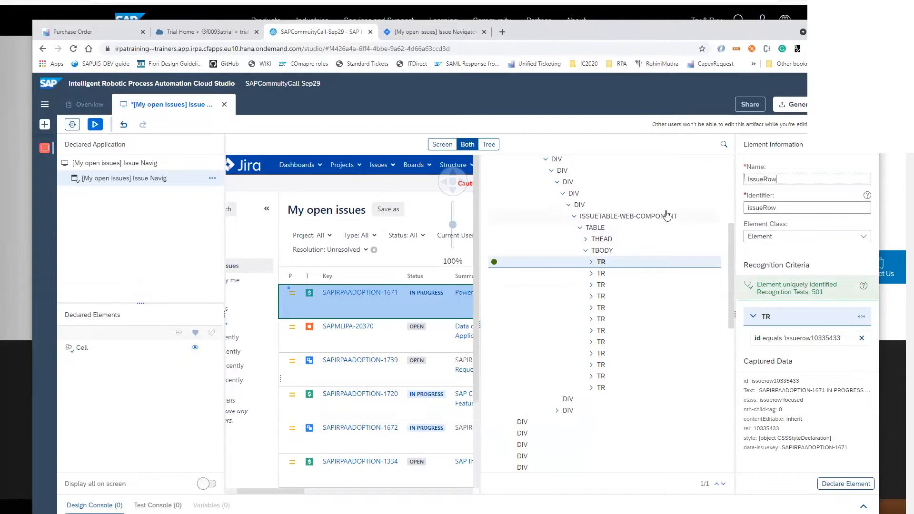
Replace IssueRow's id criterion with the class 'issuerow focused' criterion and declare the element
click(793, 406)
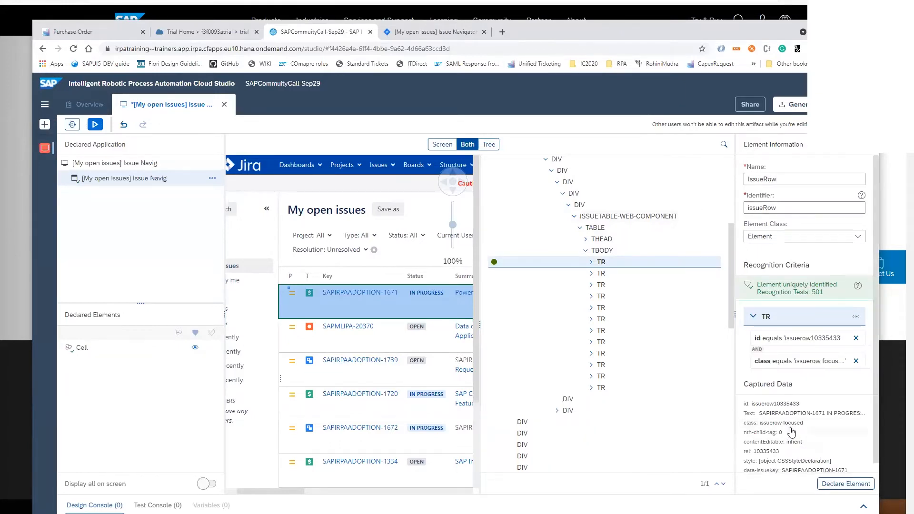
click(856, 338)
click(846, 484)
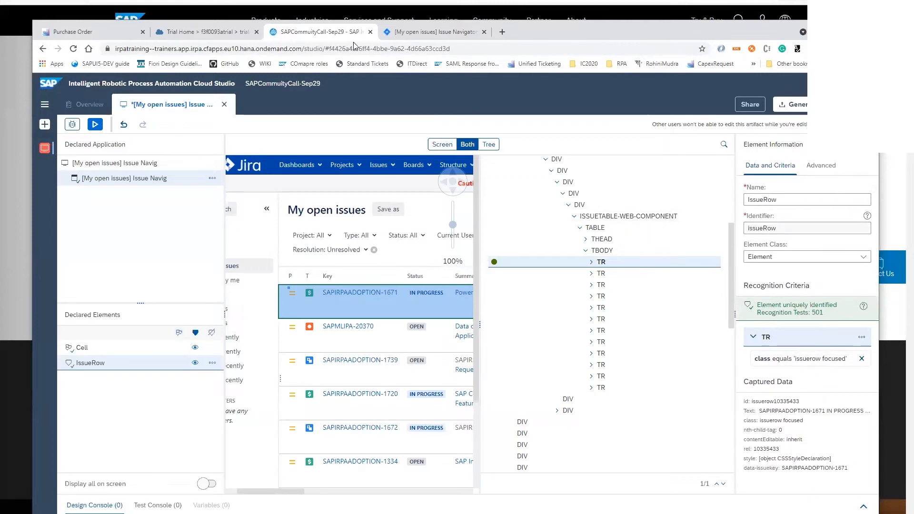
Turn IssueRow into a collection and add the Cell collection to its recognition criteria
click(180, 332)
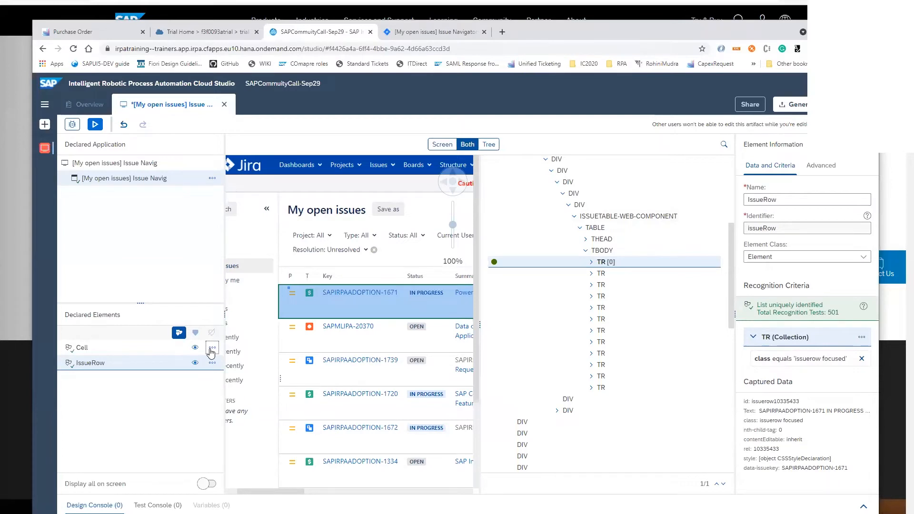
click(213, 348)
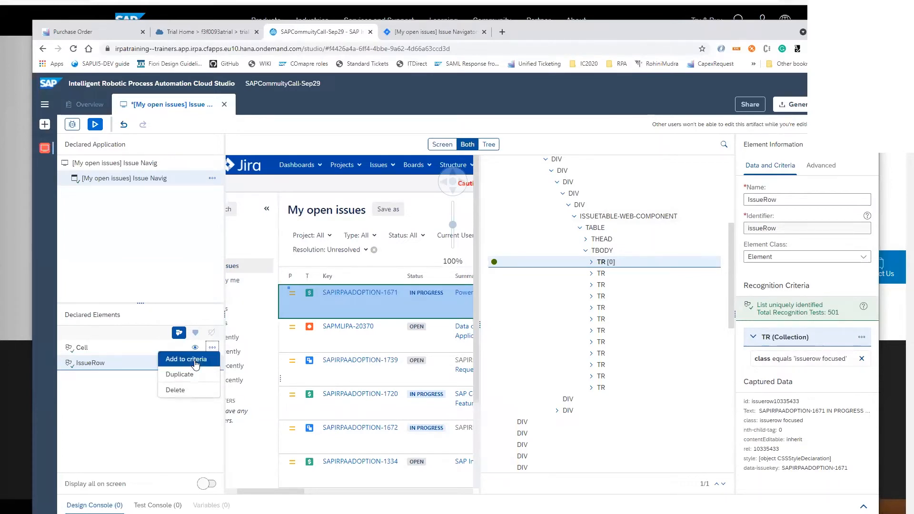
click(195, 361)
Check the options available for IssueRow, then inspect the second issue's key link and the first issue's priority cell in the capture
click(212, 363)
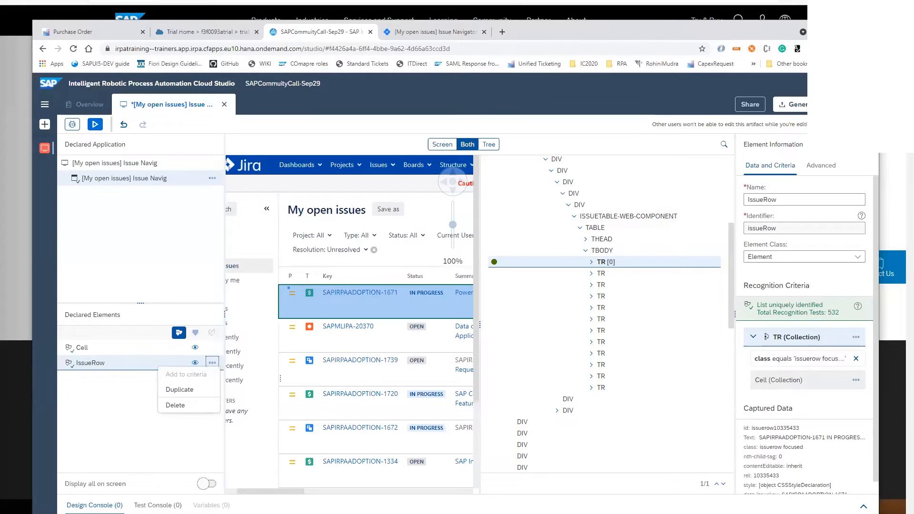
click(344, 328)
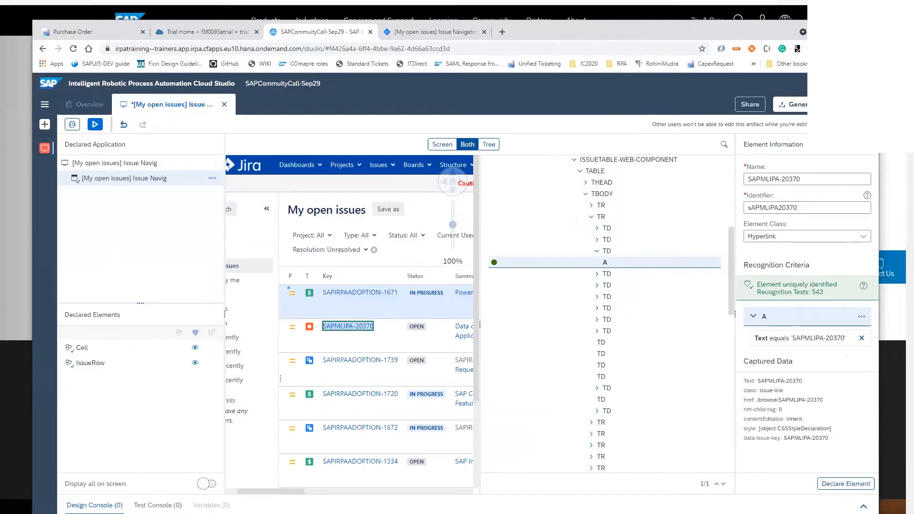
click(296, 306)
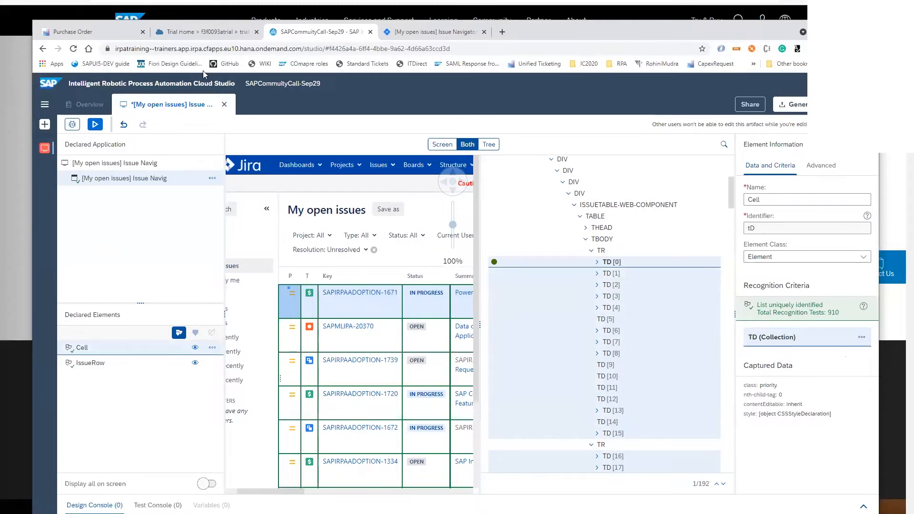
Maximize the browser window, open the Trial Home application from the project's artifacts, and bring its captured New Trust Configuration dialog into view
double_click(574, 31)
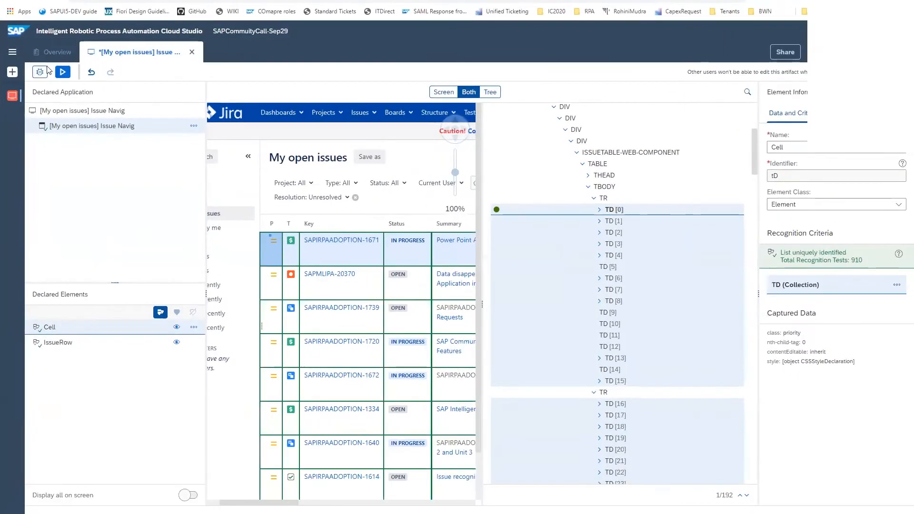
click(12, 55)
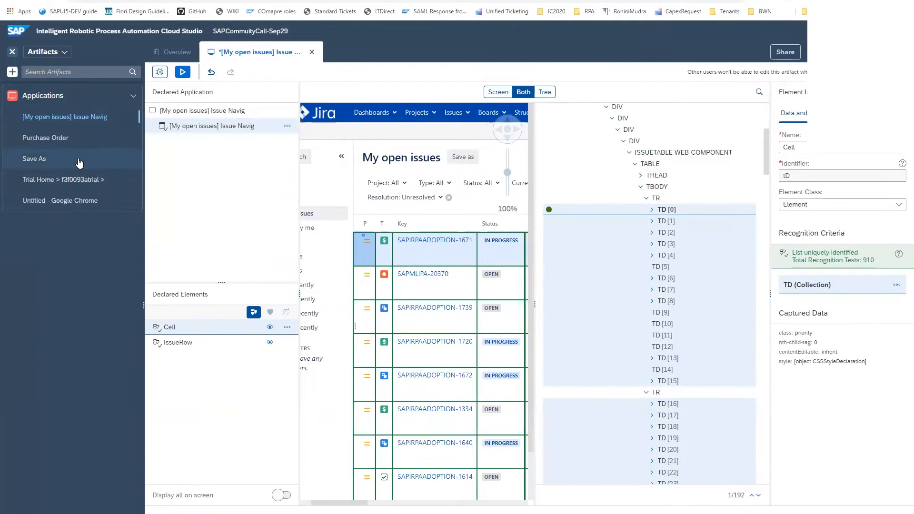
click(79, 178)
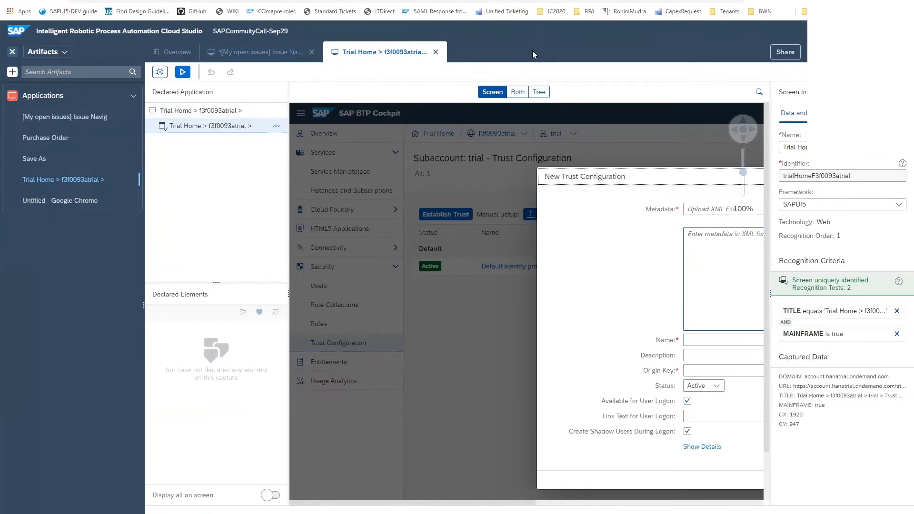
drag(450, 504, 553, 504)
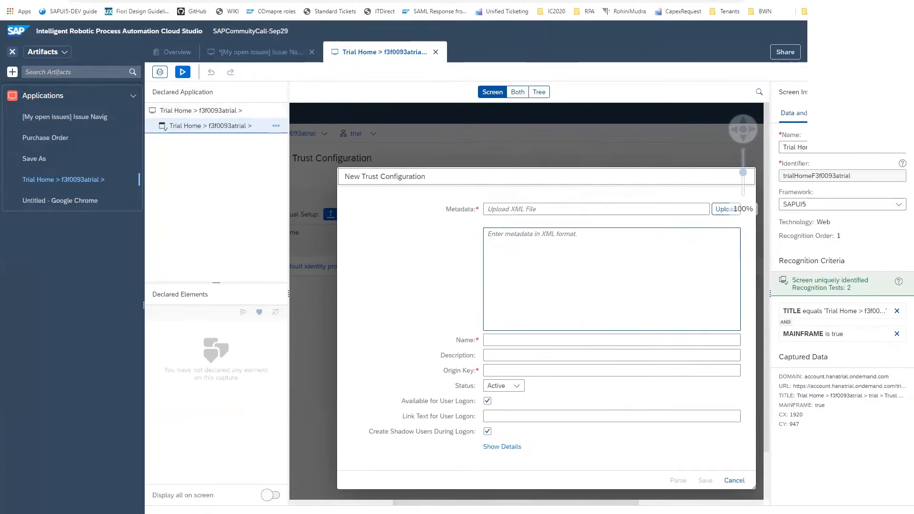
Switch to SAP BTP Cockpit, open the metadata file chooser in New Trust Configuration, and cancel both the chooser and the dialog
click(333, 1)
click(271, 134)
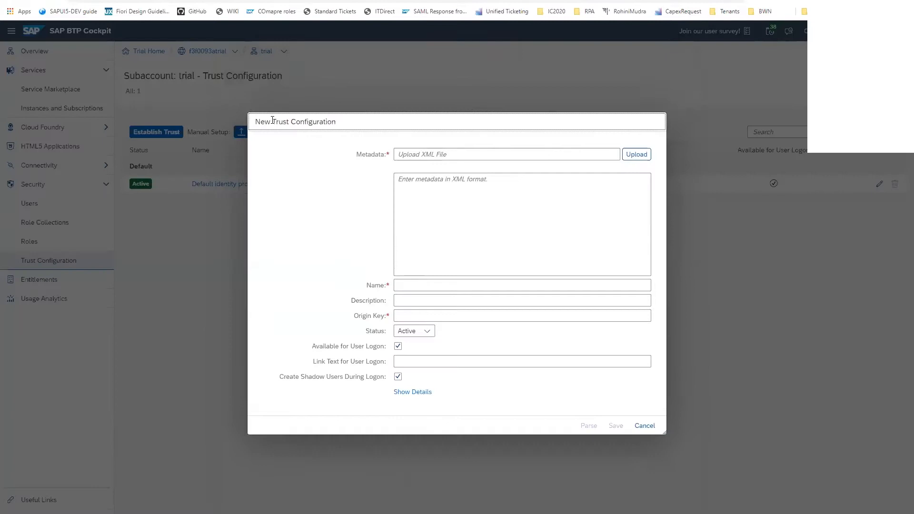
click(635, 156)
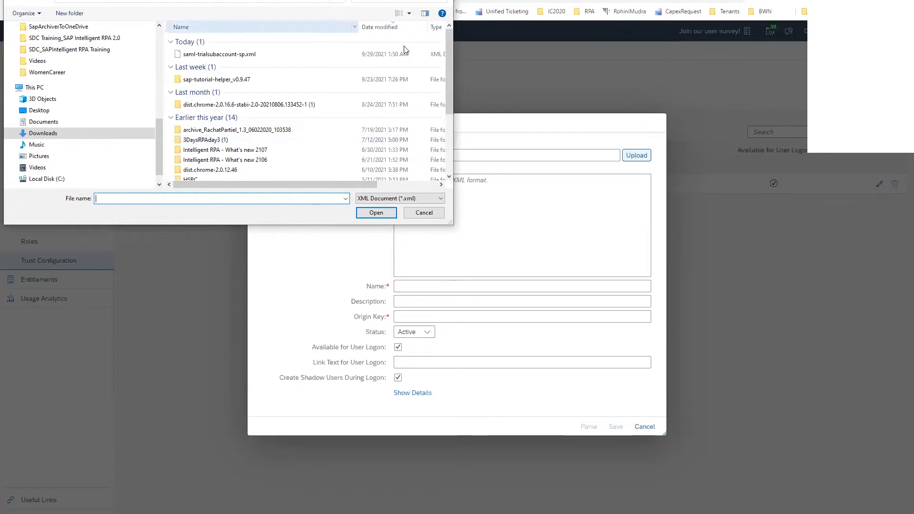
click(424, 213)
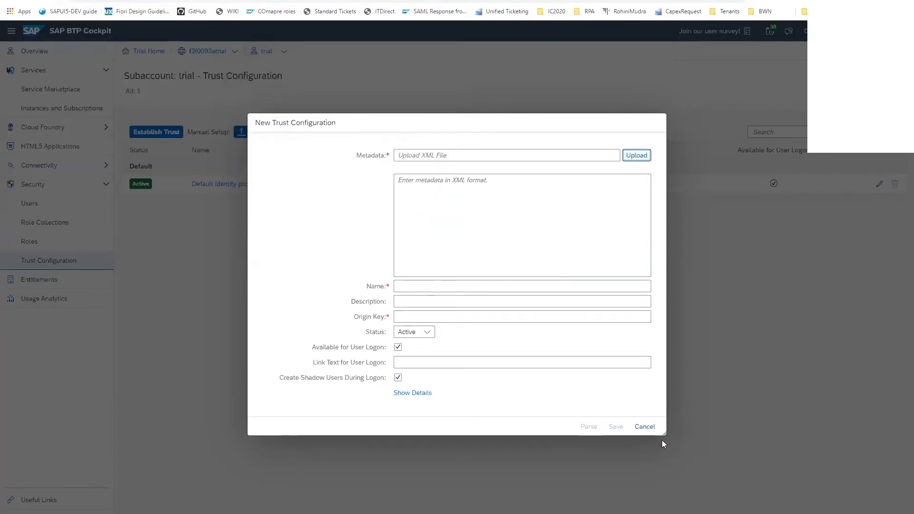
click(645, 427)
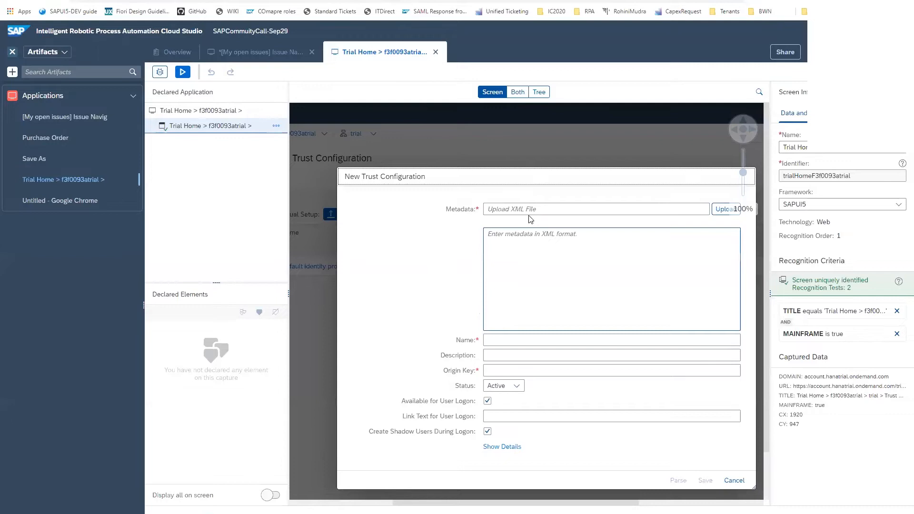
In the Trial Home capture, declare the Metadata file upload control as UploadFile and add its id to the recognition criteria
click(531, 215)
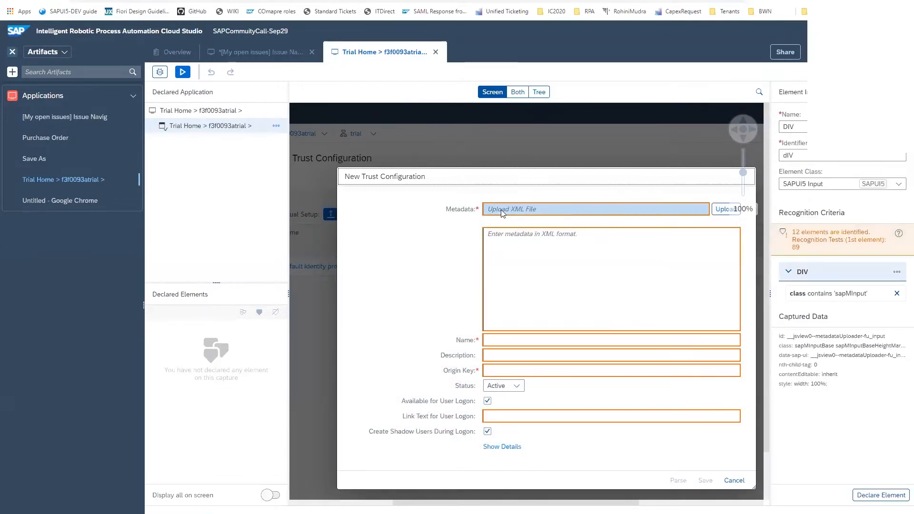
click(702, 218)
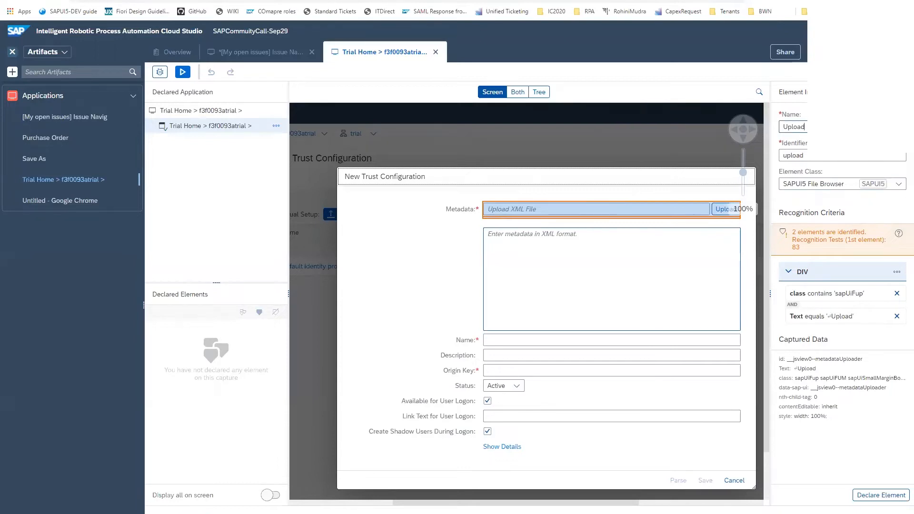
text(Fi)
click(870, 496)
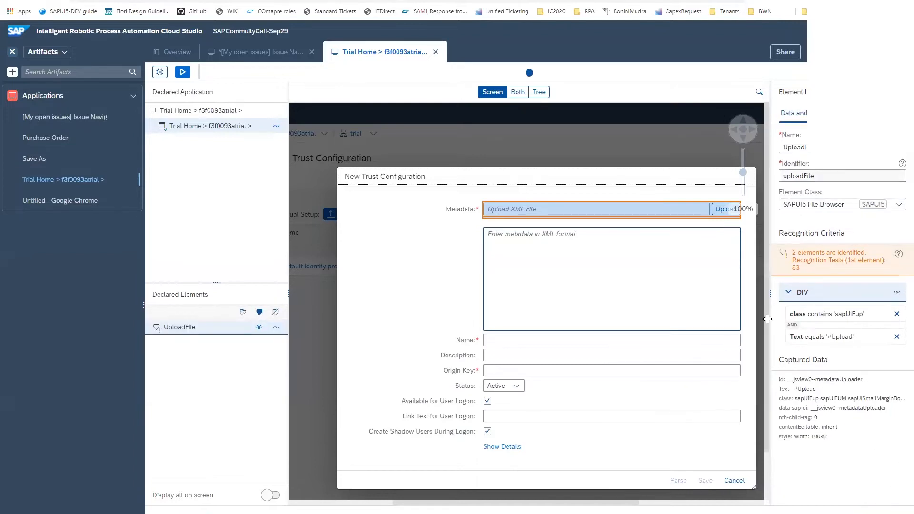
click(824, 381)
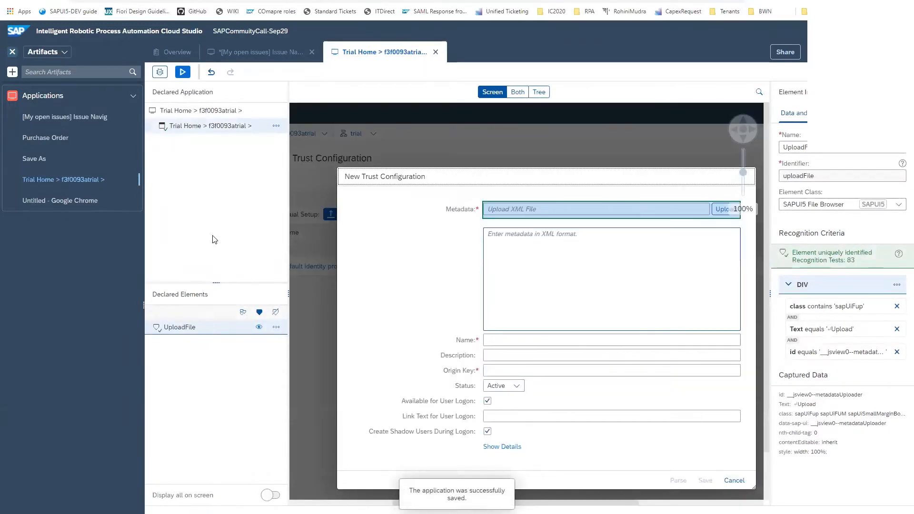
Start creating a new automation artifact in the project and confirm agent version 2.0.15
click(12, 72)
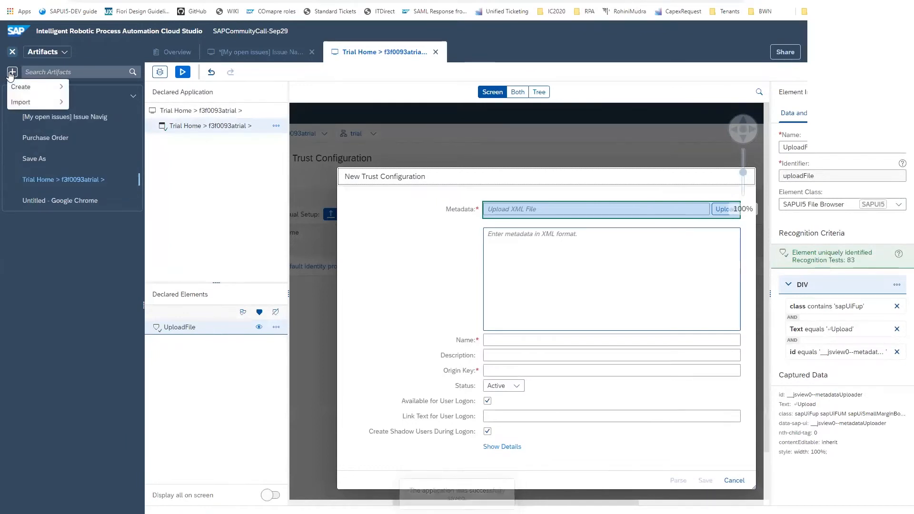
mouse_move(52, 87)
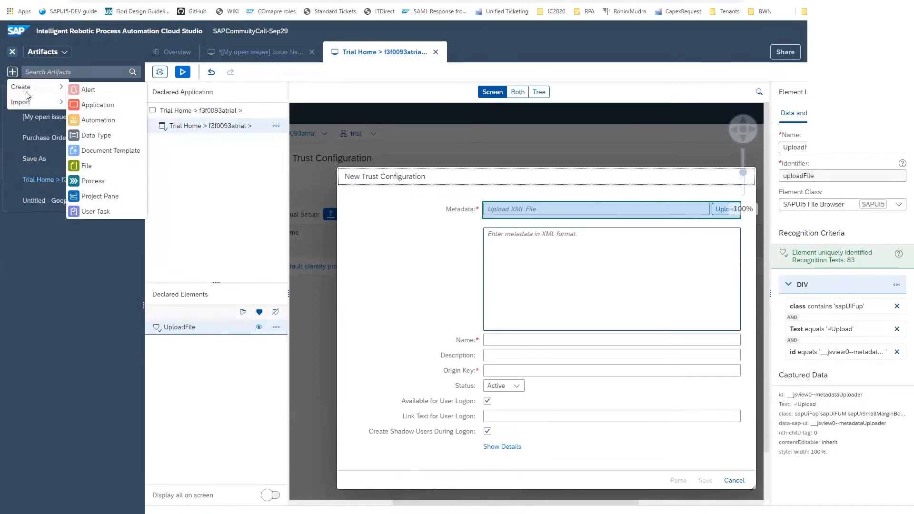
click(103, 119)
click(561, 289)
click(397, 317)
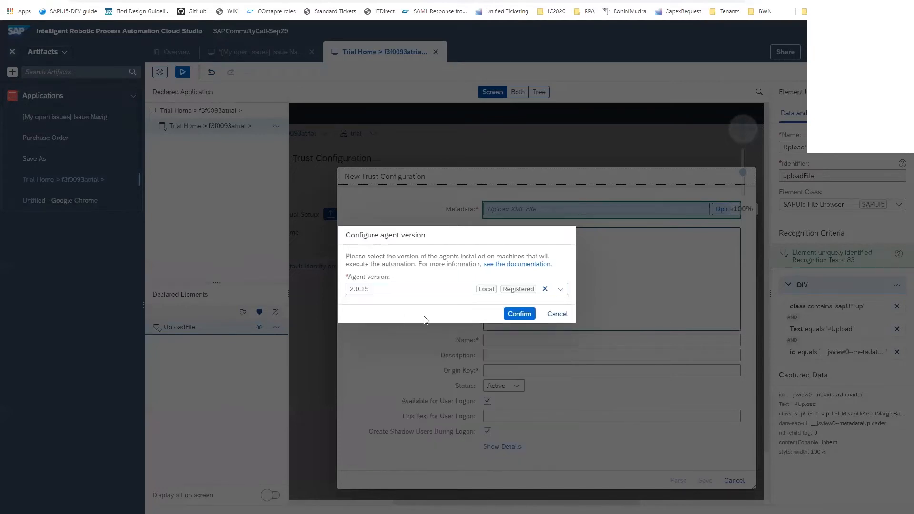
click(523, 313)
Name the new automation FileBroswer and create it
click(395, 235)
text(FileBrosw)
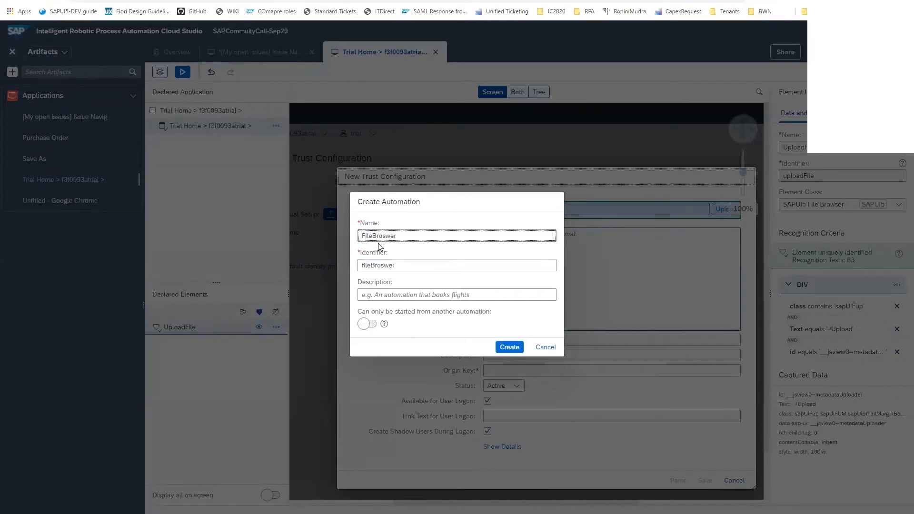
text(er)
click(507, 348)
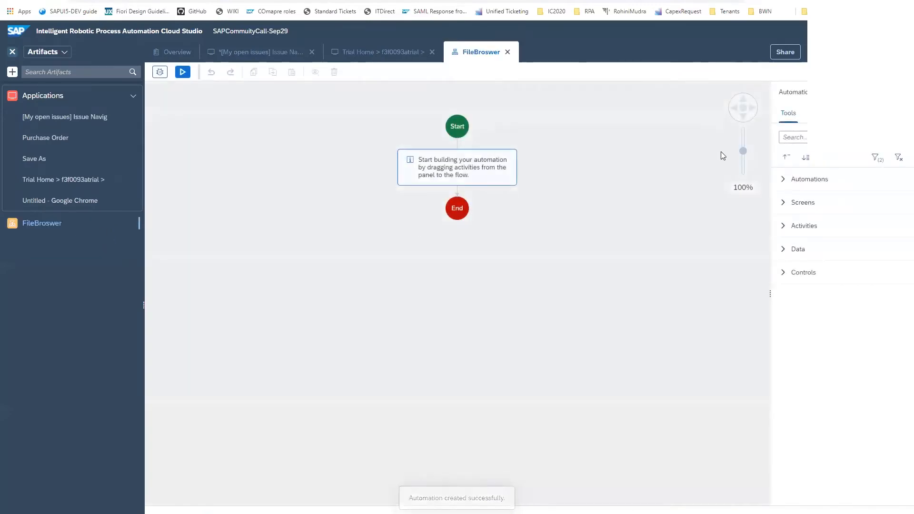
Add the captured Trial Home screen between Start and End in the flow and open its screen activities for definition
click(783, 203)
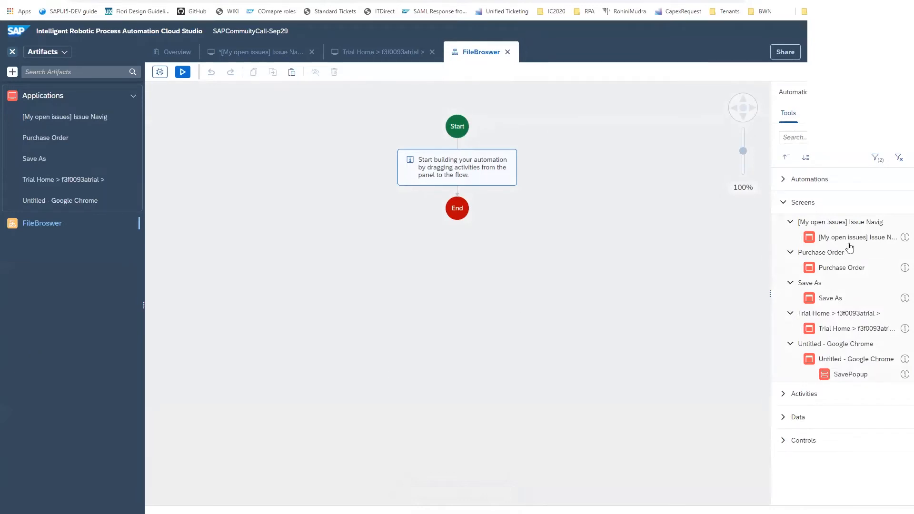
drag(864, 330, 447, 167)
click(447, 157)
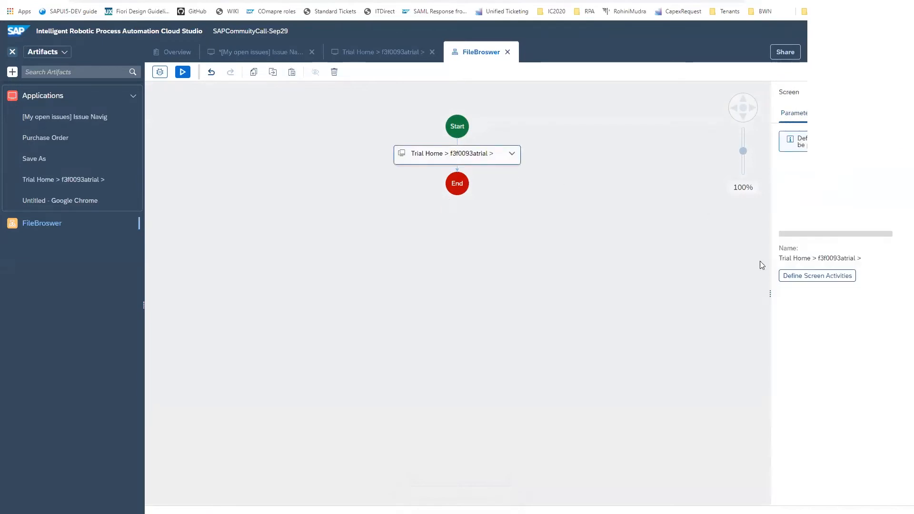
click(815, 276)
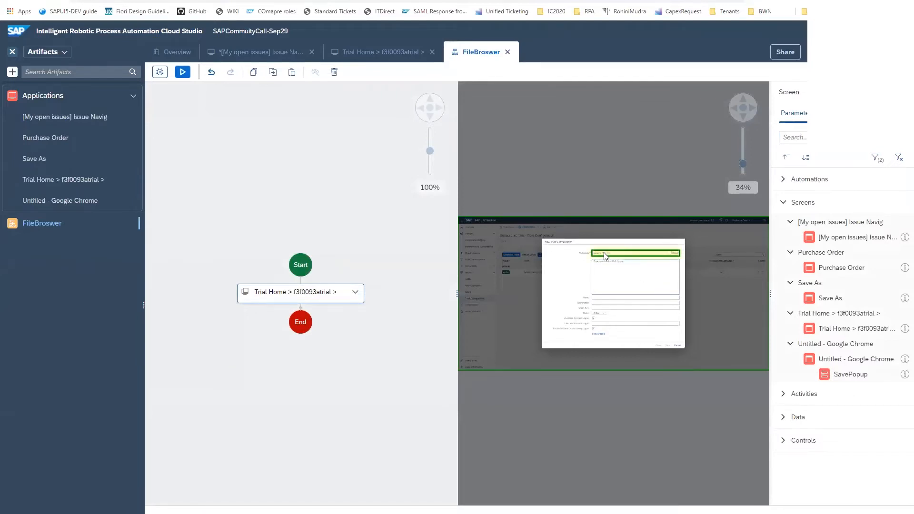
Assign the SAPUI5 Browse File activity to the Metadata upload element in the Trial Home screen
click(784, 395)
scroll(826, 392, down, 5)
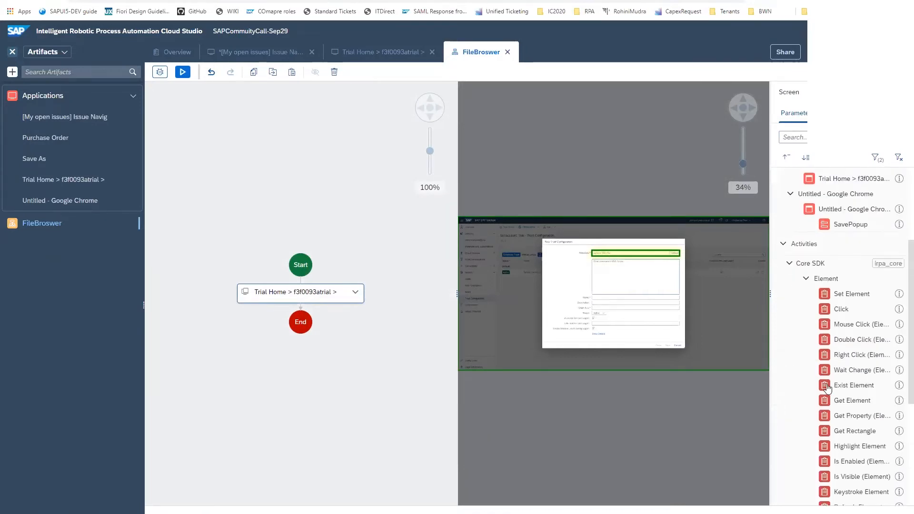
click(789, 176)
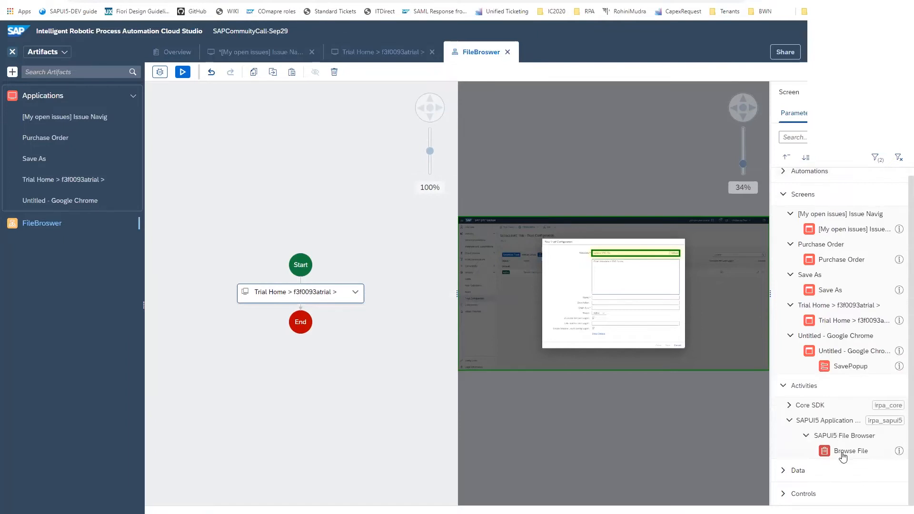
drag(843, 456, 625, 254)
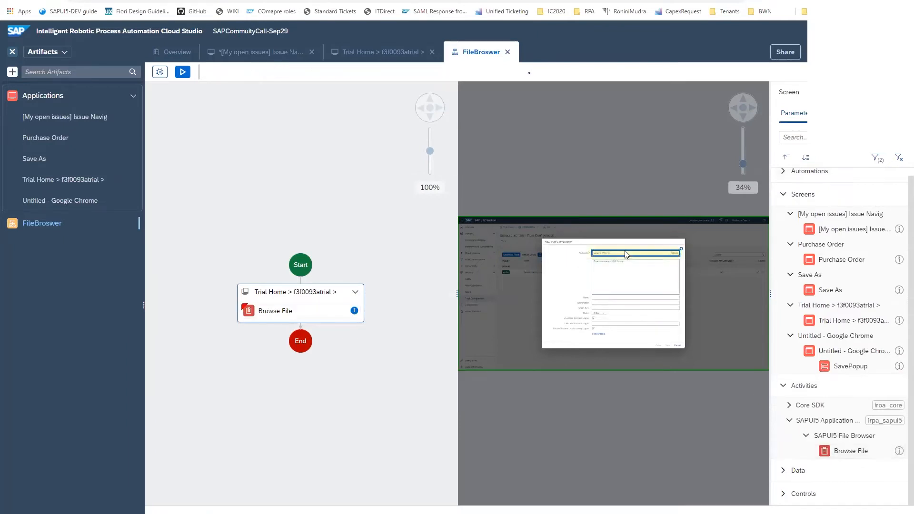
Set the Browse File activity's value parameter to C:\Users\Public\request.json
click(303, 312)
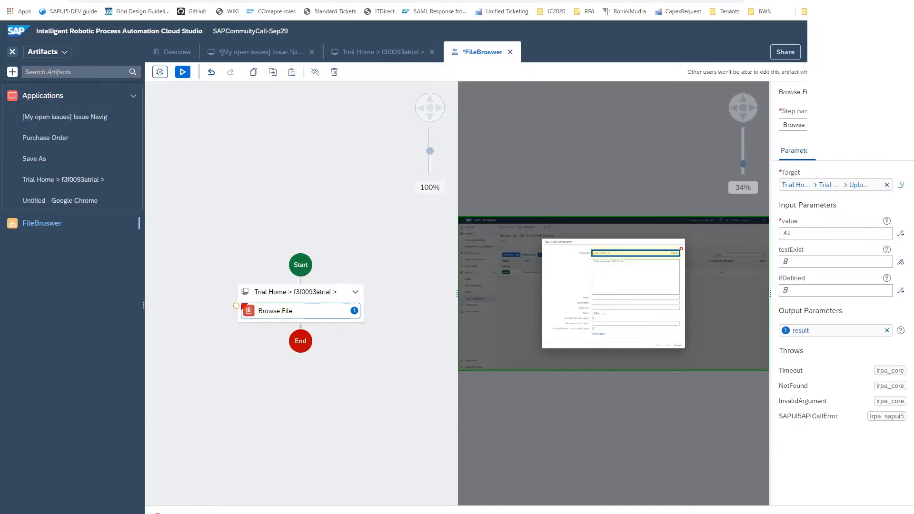
click(789, 233)
text(C:\Users\Public\request.json)
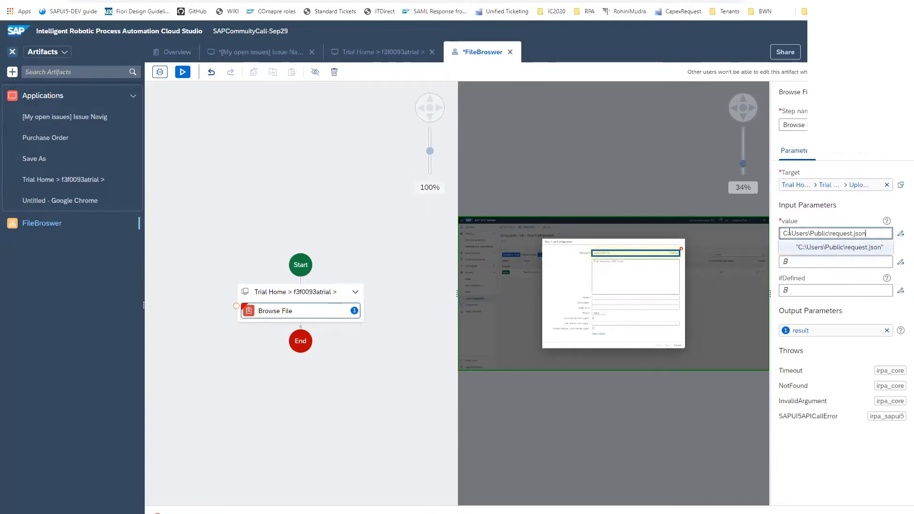
key(Return)
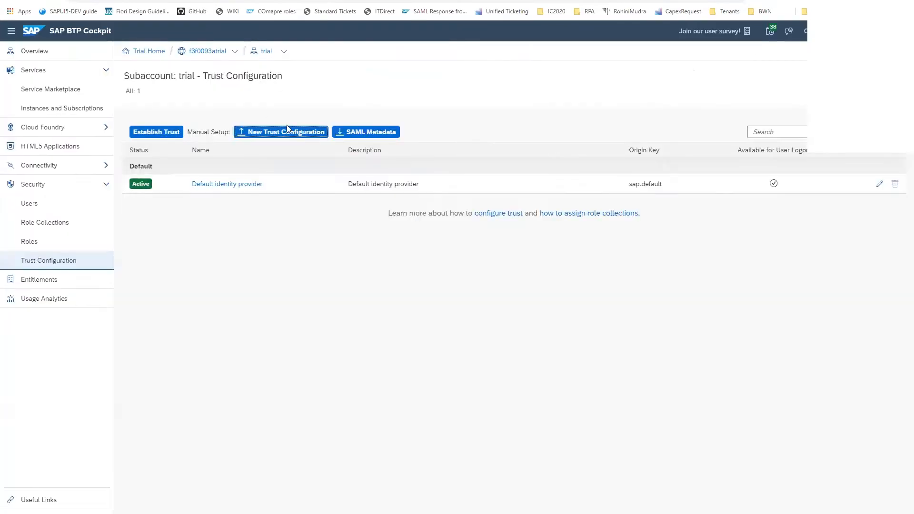
Open New Trust Configuration in SAP BTP Cockpit, and test the FileBroswer automation in Cloud Studio in the registered environment, saving all open editors
click(272, 135)
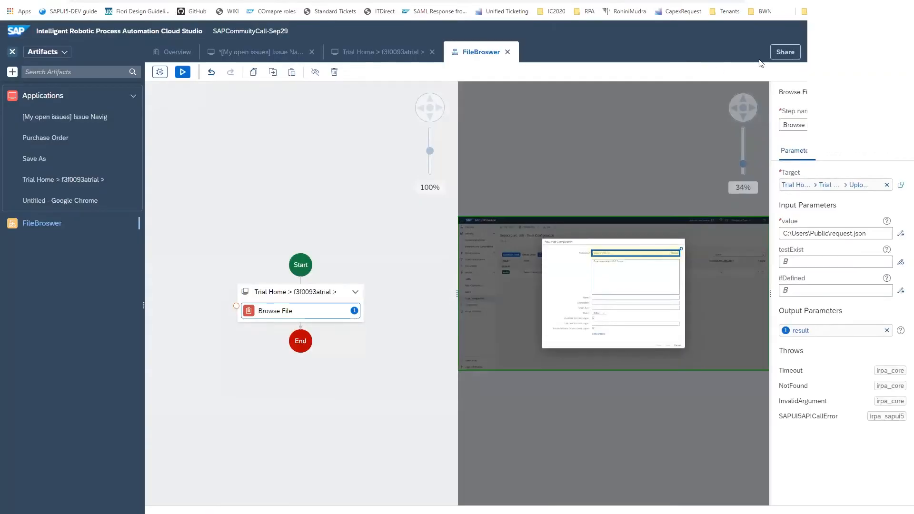
click(182, 72)
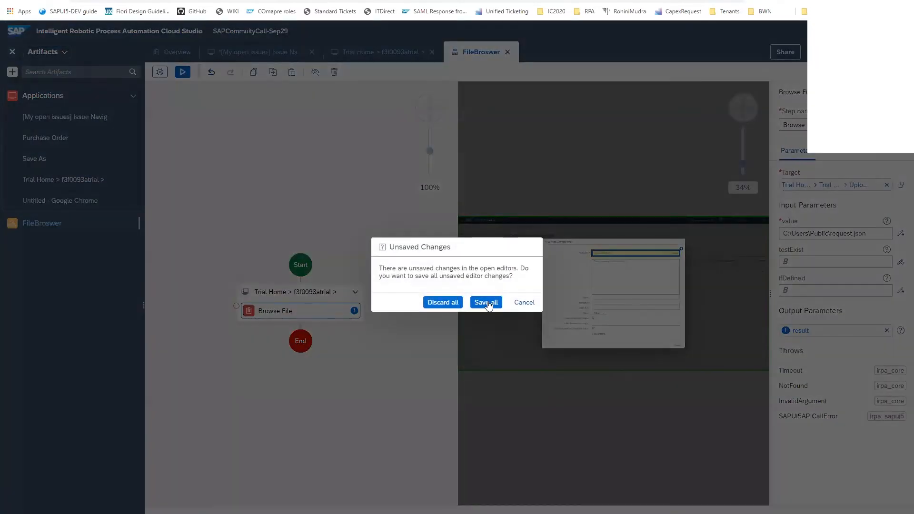
click(488, 303)
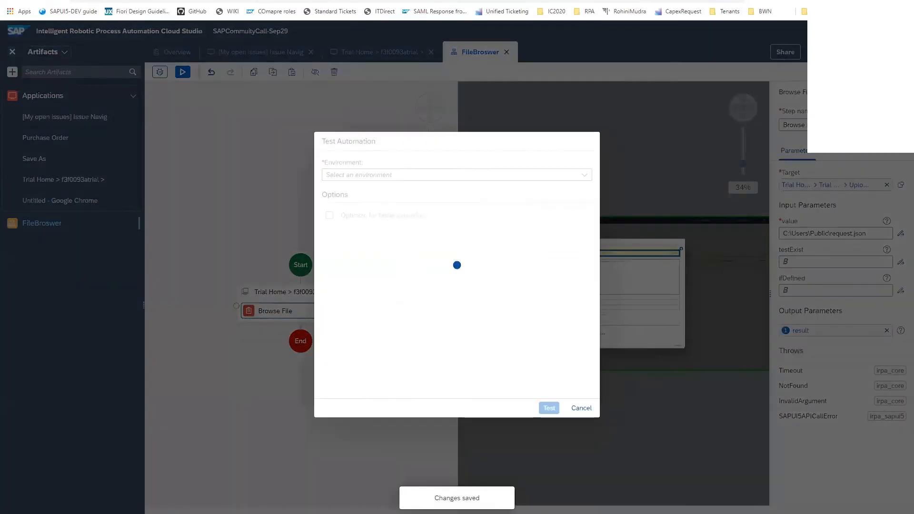
click(585, 175)
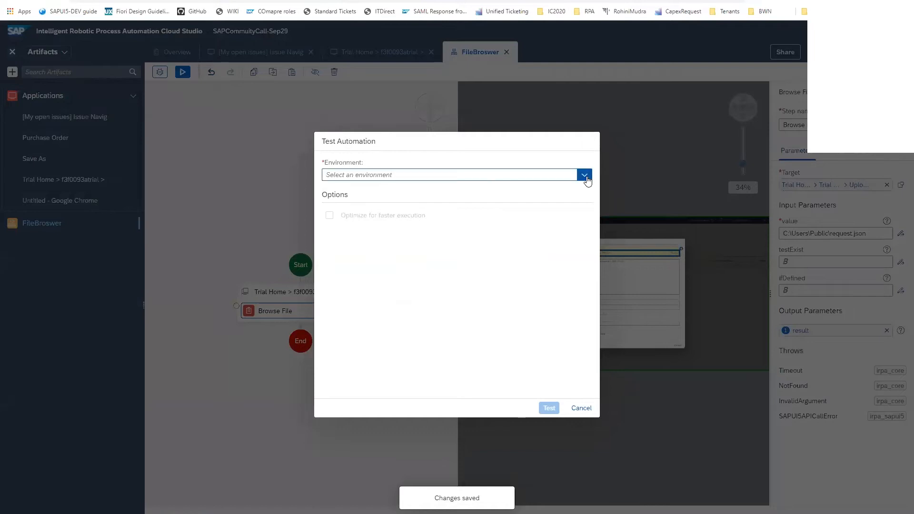
click(343, 310)
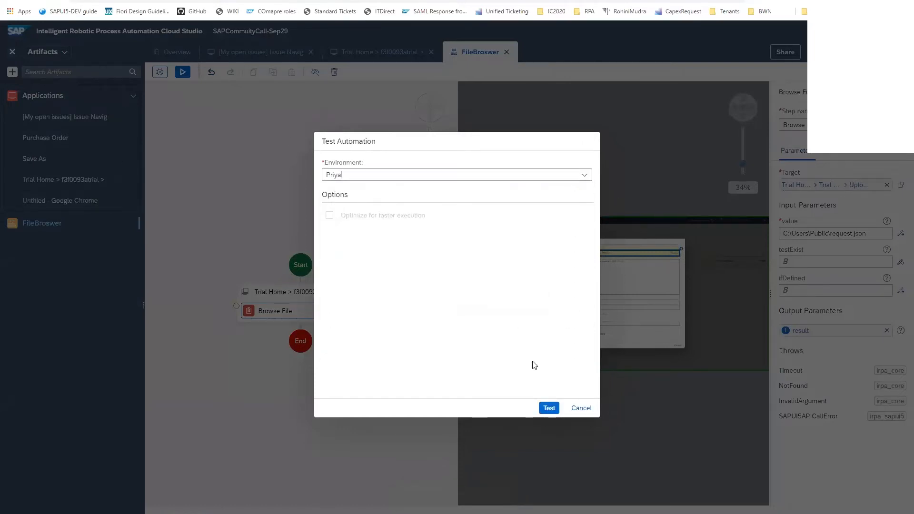
click(549, 408)
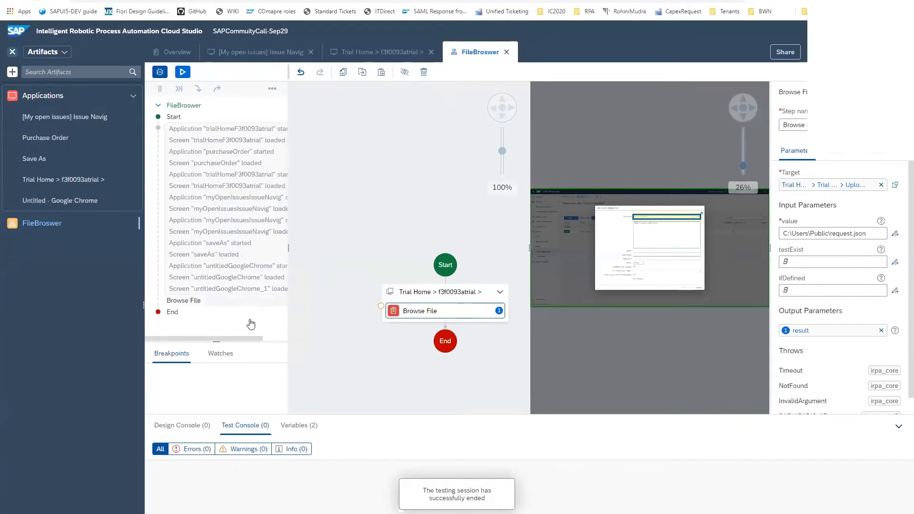
Review the New Trust Configuration dialog in SAP BTP Cockpit, and open and cancel the Attachments upload file chooser on the New Purchase Order page
key(ctrl+Tab)
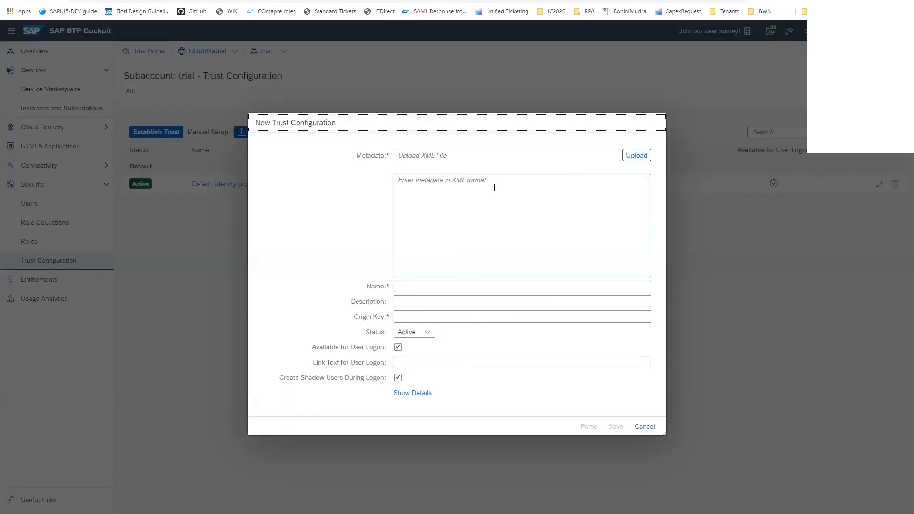
key(ctrl+Tab)
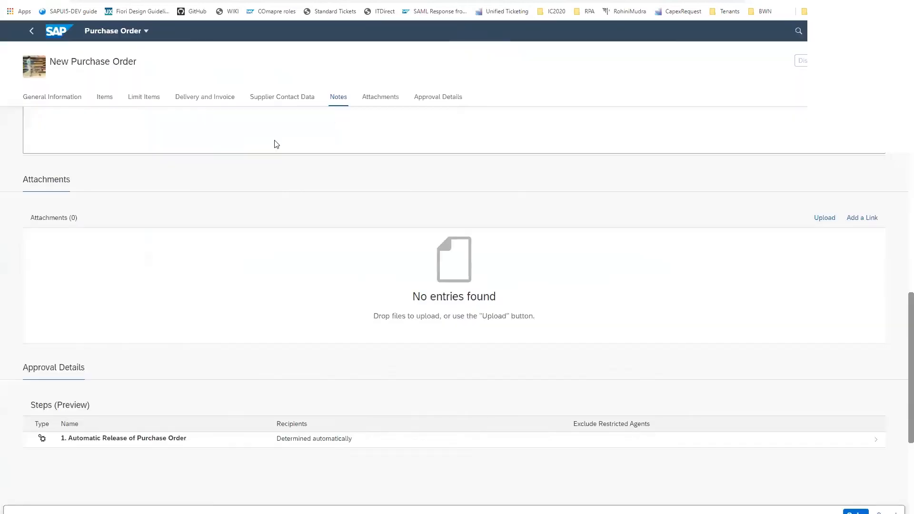
key(ctrl+Tab)
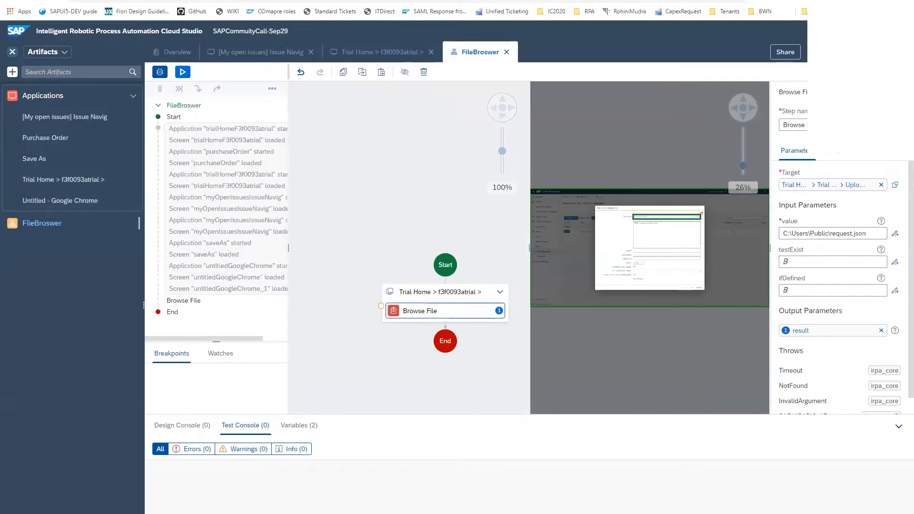
click(52, 0)
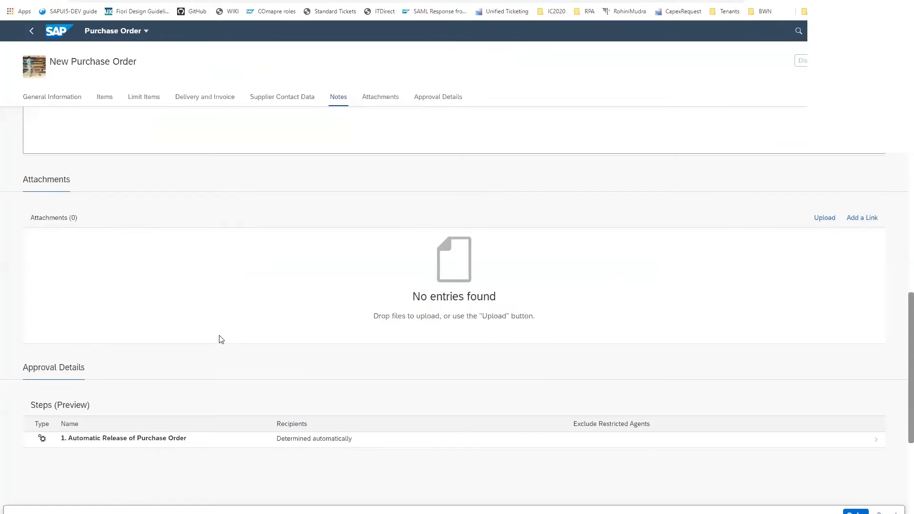
click(824, 219)
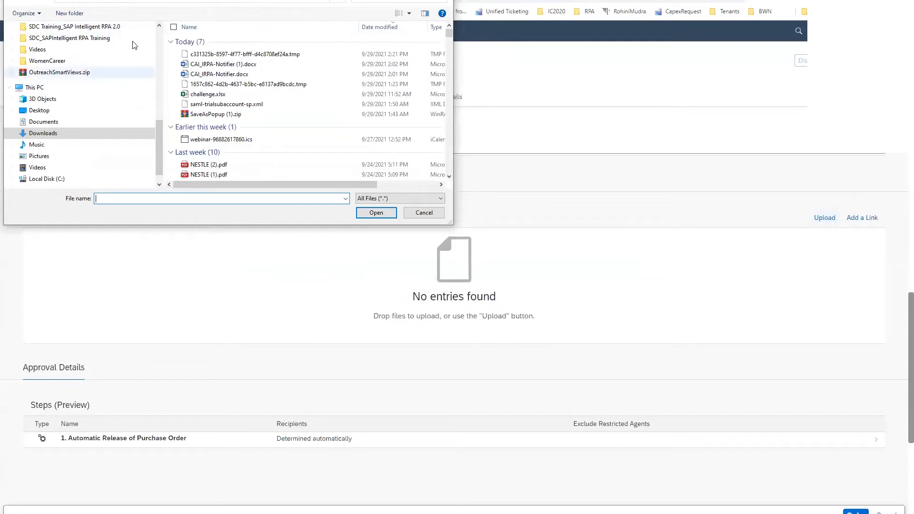
click(436, 212)
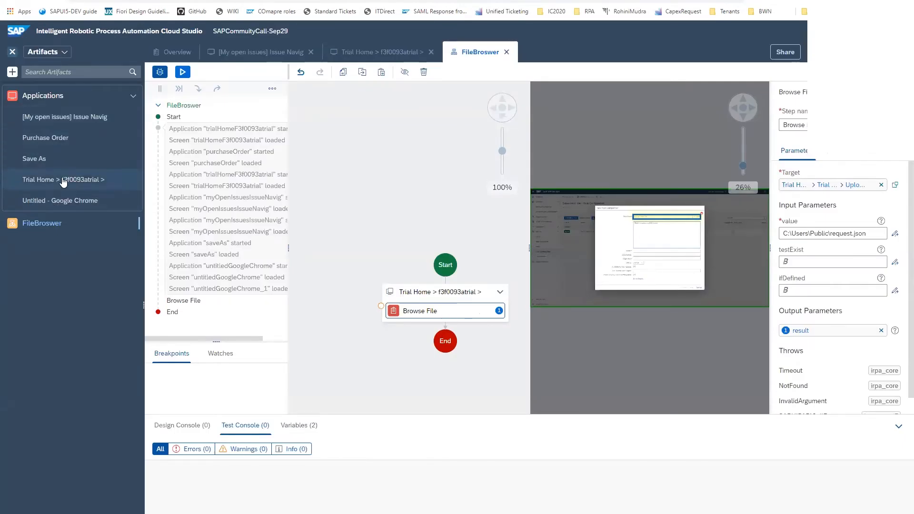
In the Purchase Order application's capture, declare the Attachments upload collection as Uploadcol and save the application
click(67, 139)
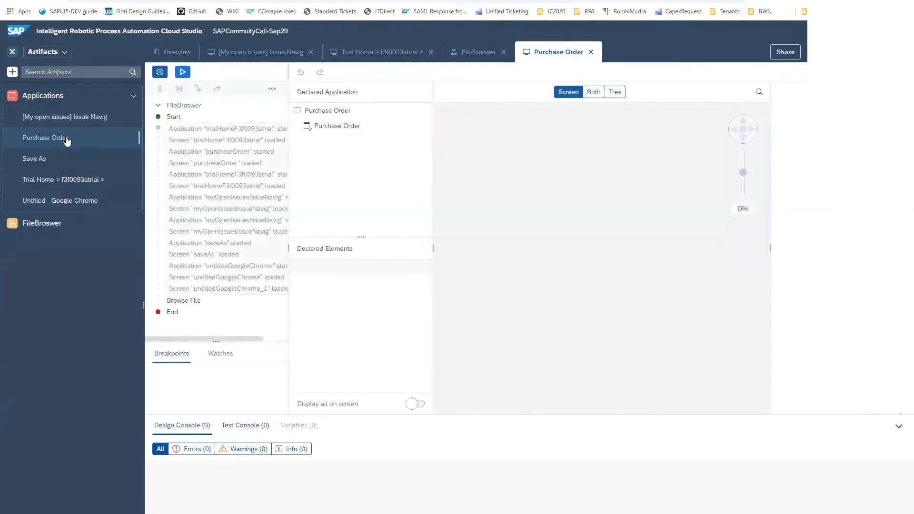
drag(545, 410, 626, 411)
click(579, 299)
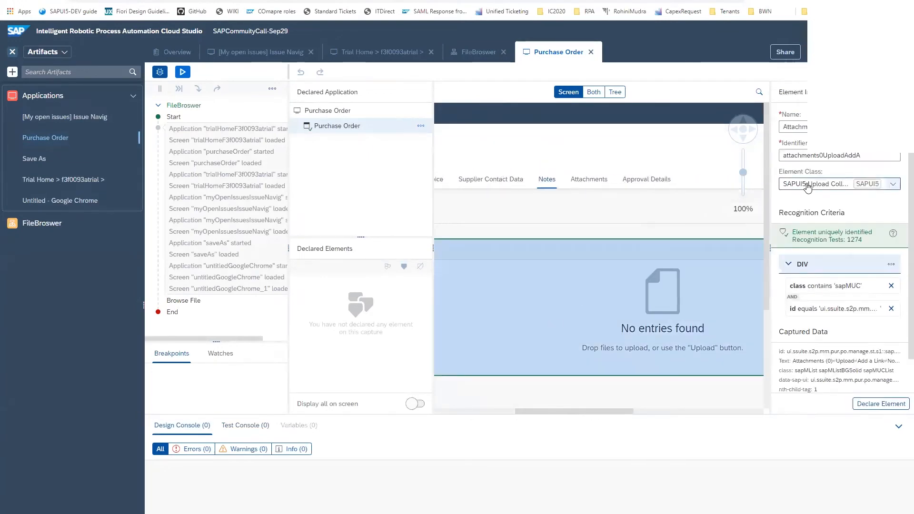
drag(852, 127, 768, 128)
text(Upl)
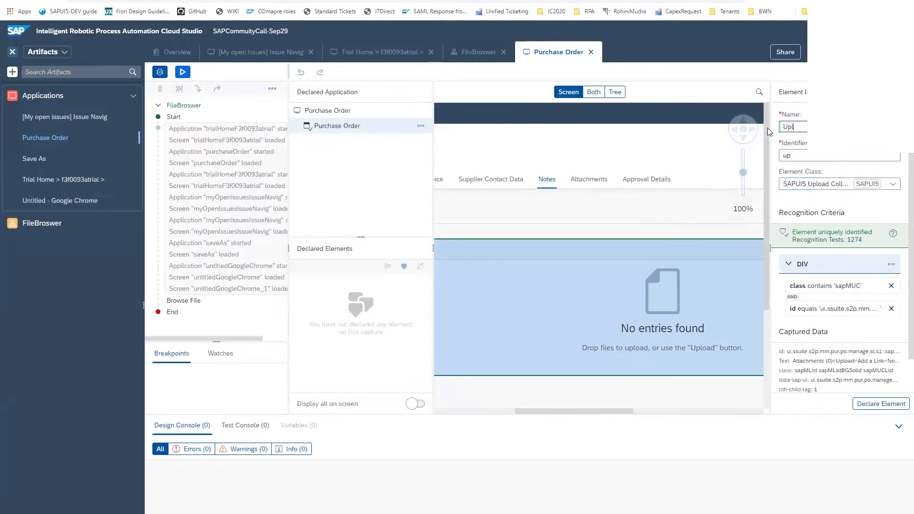
text(oadcolelcti)
key(BackSpace)
key(BackSpace)
key(BackSpace)
key(BackSpace)
key(BackSpace)
click(863, 405)
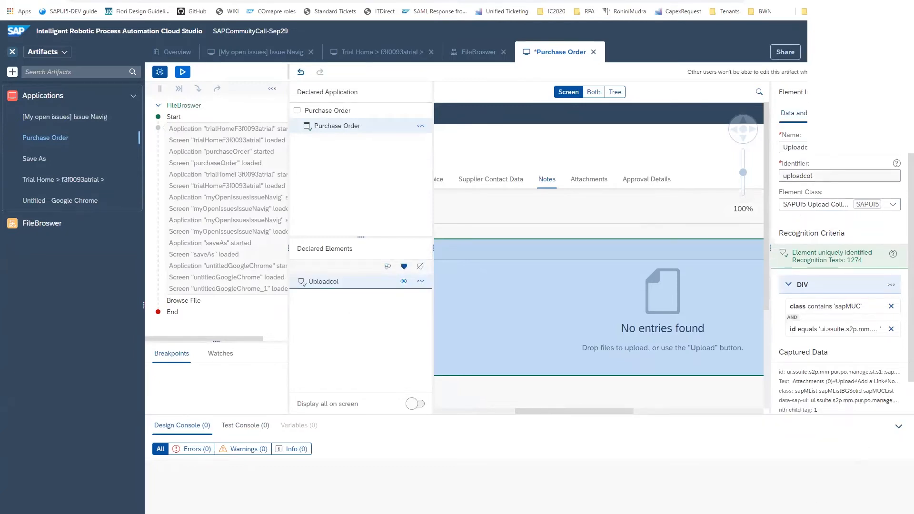
key(ctrl+s)
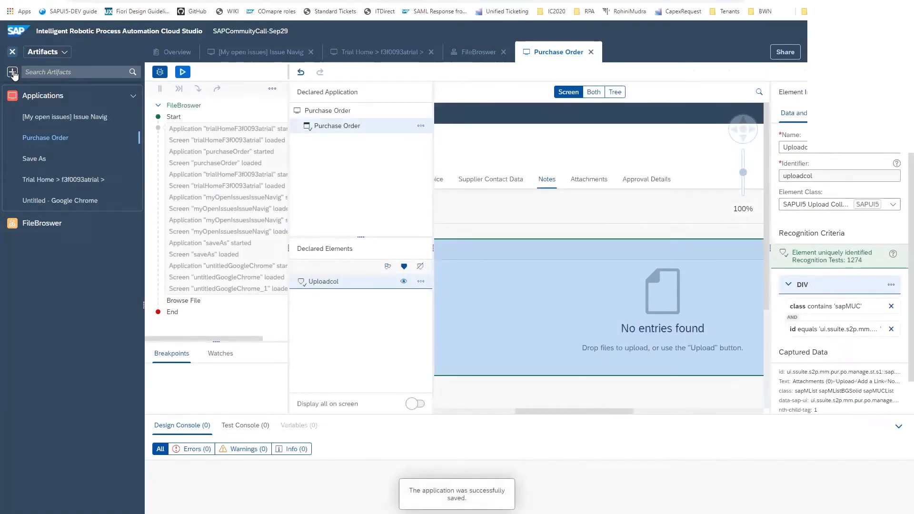
Create another automation in the project named File Upload
click(13, 71)
mouse_move(21, 87)
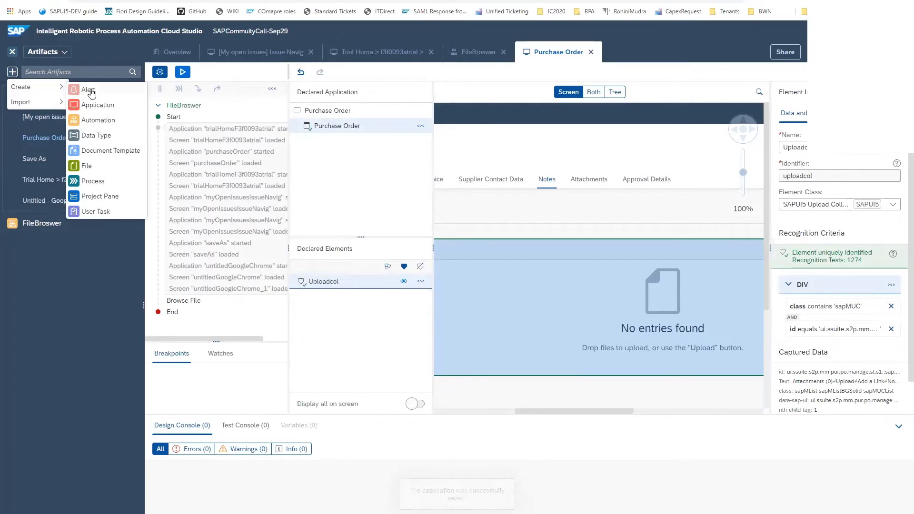
click(97, 120)
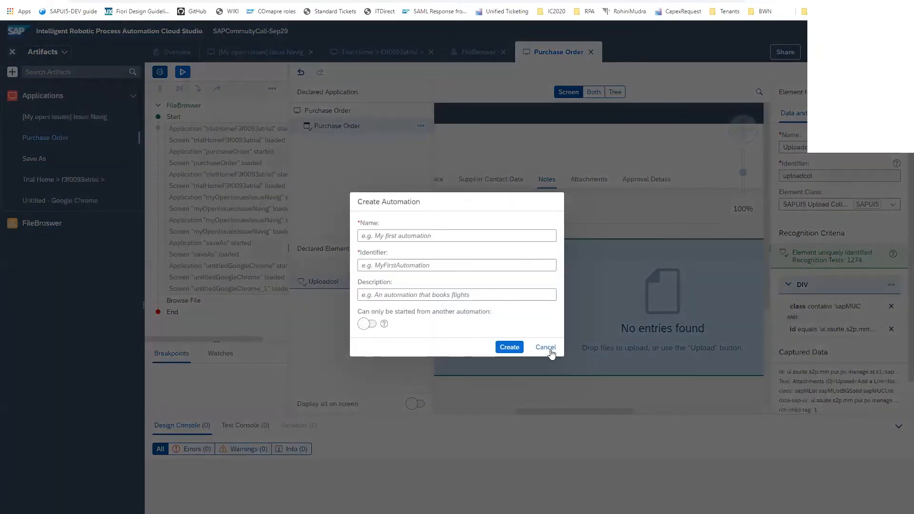
click(407, 236)
text(File browser)
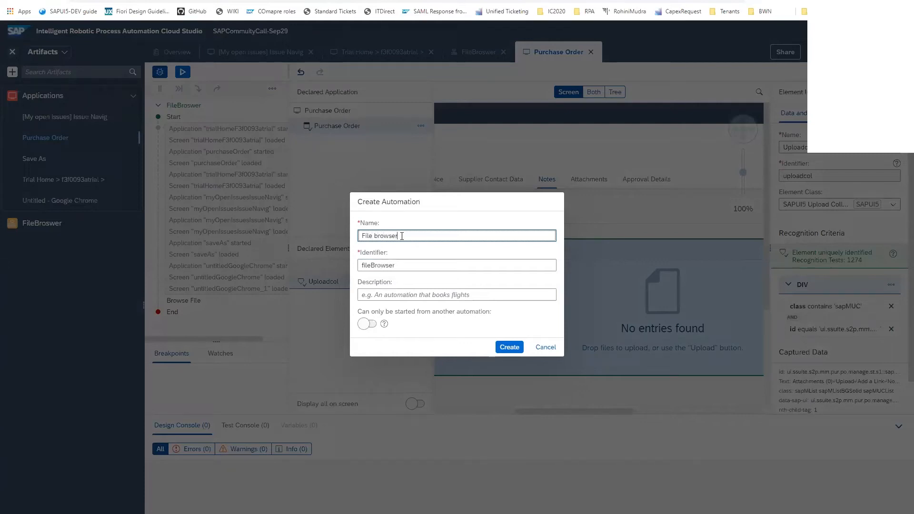
drag(409, 233, 374, 240)
text(Upload)
click(509, 347)
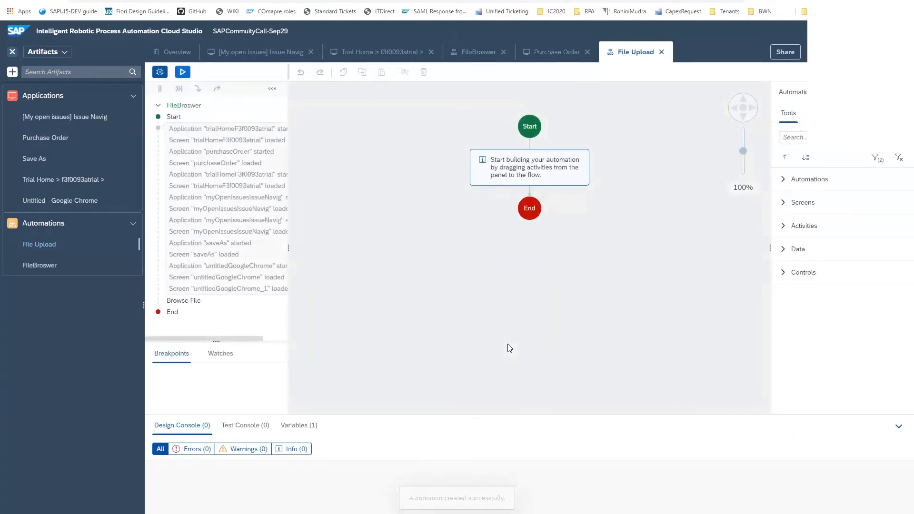
Add the Purchase Order screen to the File Upload automation flow and start defining its screen activities
click(785, 203)
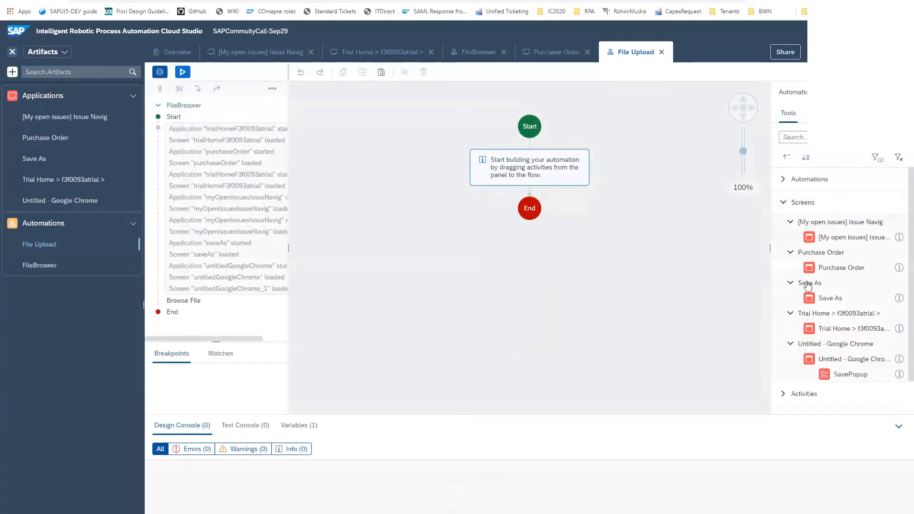
drag(842, 267, 522, 165)
click(522, 162)
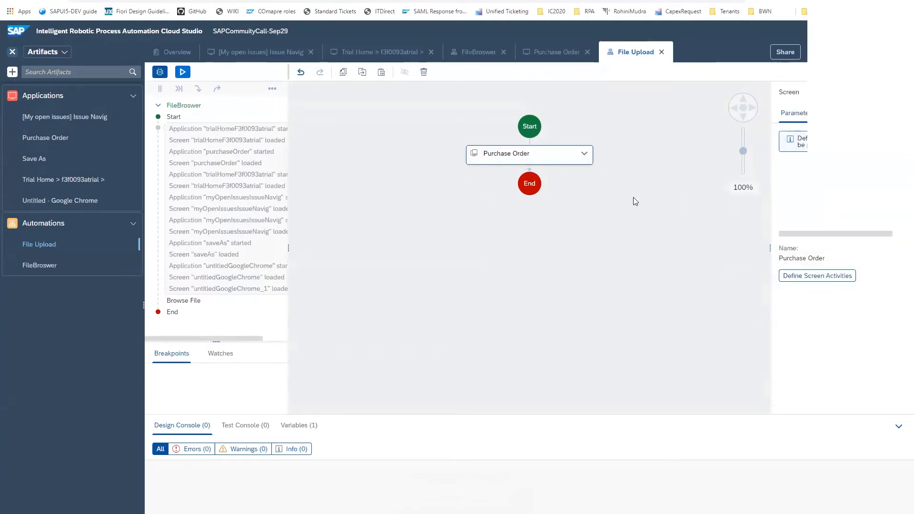
click(808, 278)
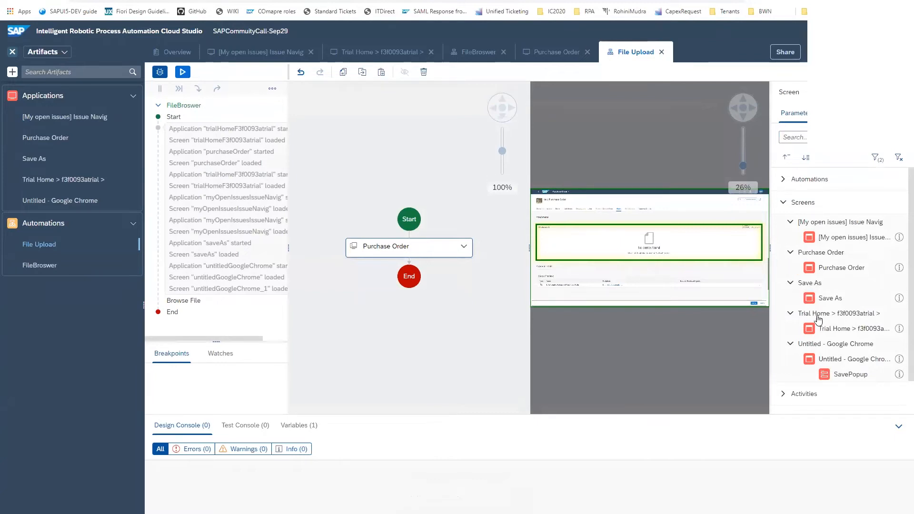
Add the SAPUI5 Upload Collection's Upload File activity to the Attachments collection on the Purchase Order screen
scroll(819, 321, down, 1)
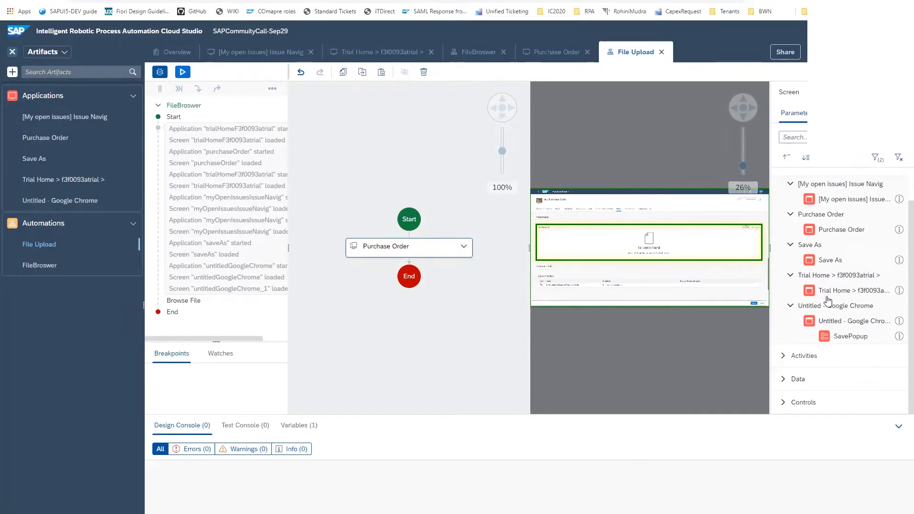
click(785, 356)
scroll(852, 371, down, 6)
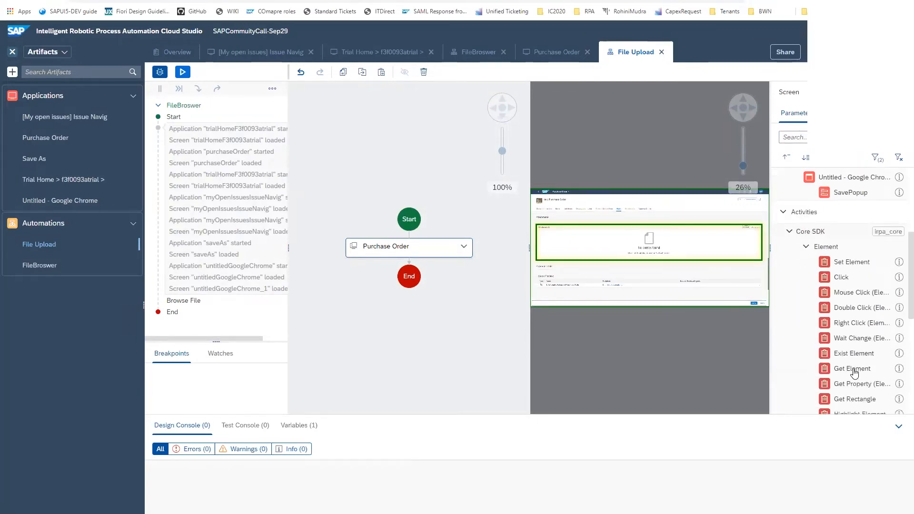
scroll(854, 374, down, 2)
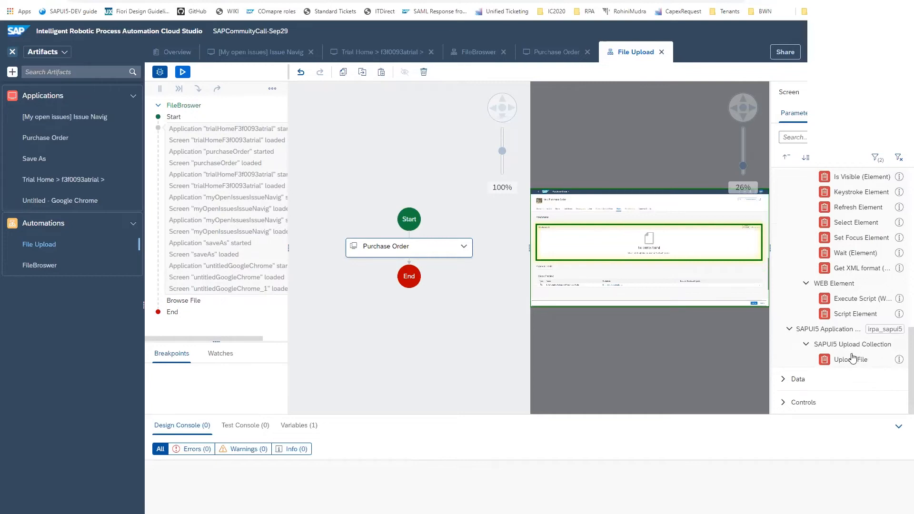
drag(846, 363, 665, 242)
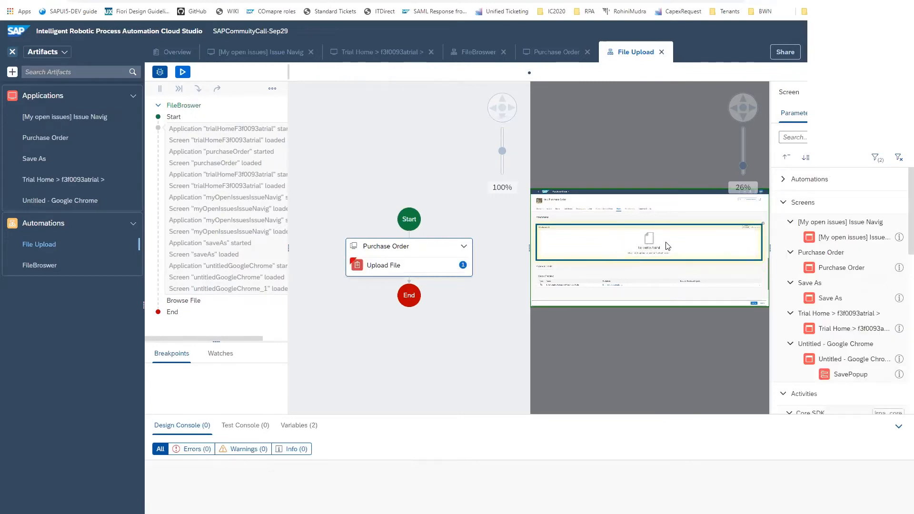
Set the Upload File step's value parameter to C:\Users\Public\request.json and save the automation
click(408, 267)
click(794, 232)
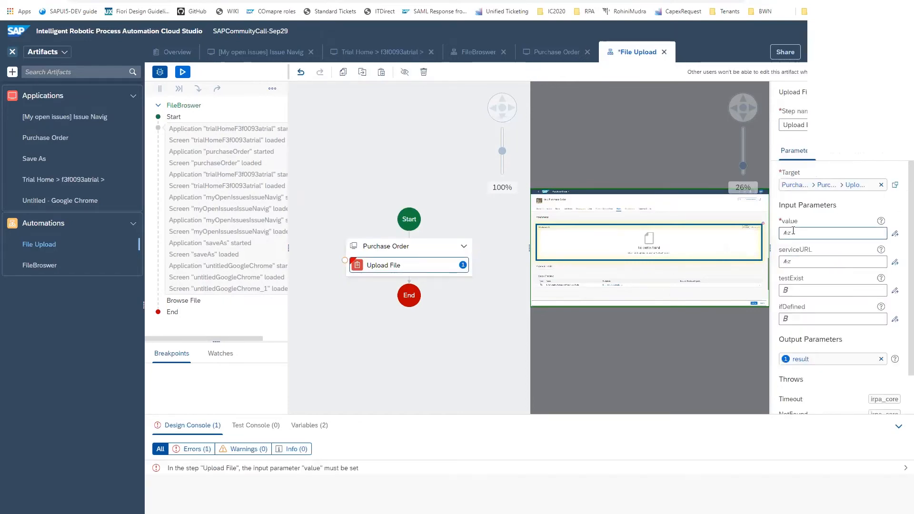
text(C:\Users\Public\request.json)
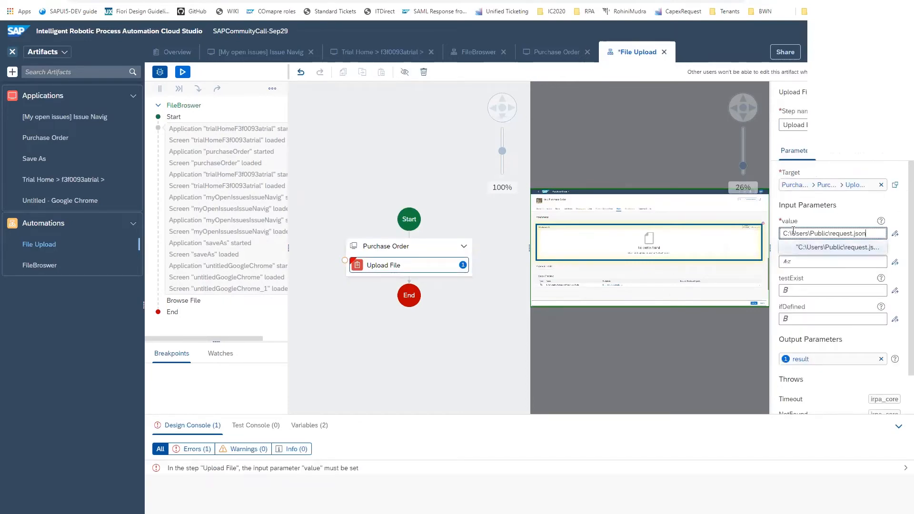
click(817, 249)
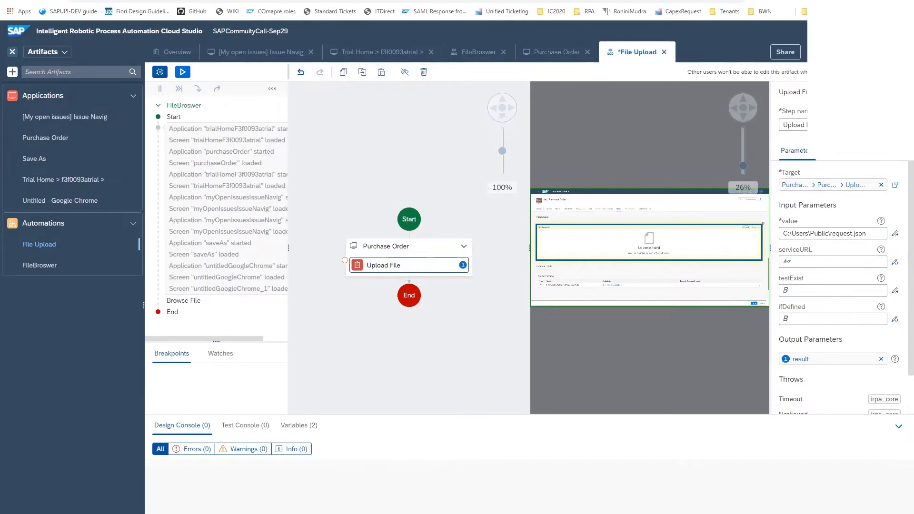
key(ctrl+s)
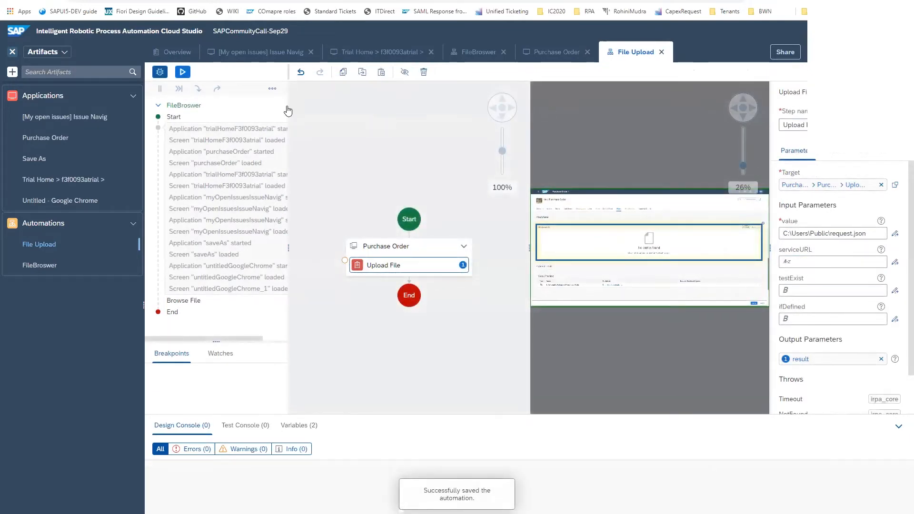
Test the File Upload automation in the registered environment and check the Attachments section of the New Purchase Order page
click(182, 72)
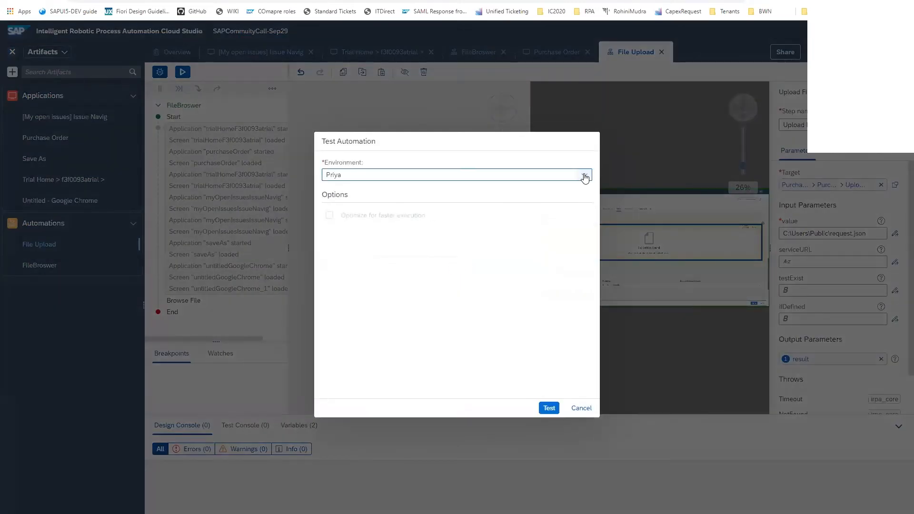
click(550, 408)
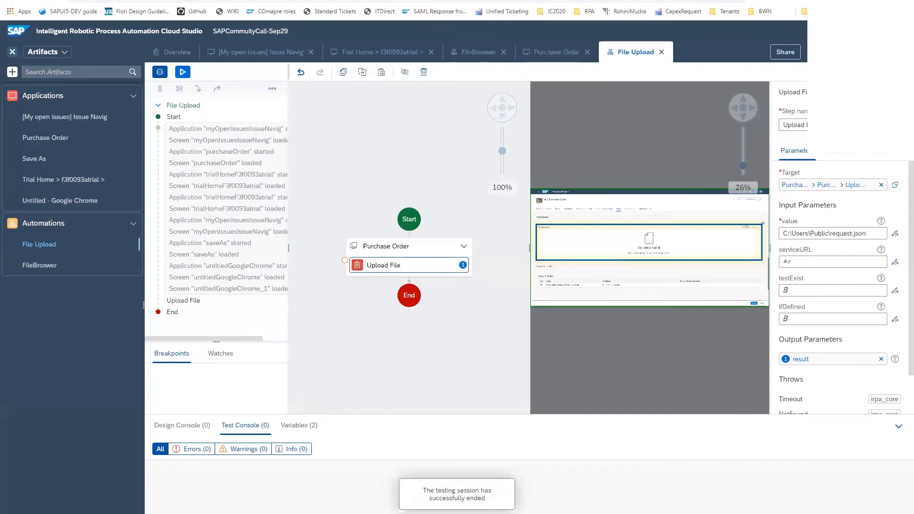
click(95, 1)
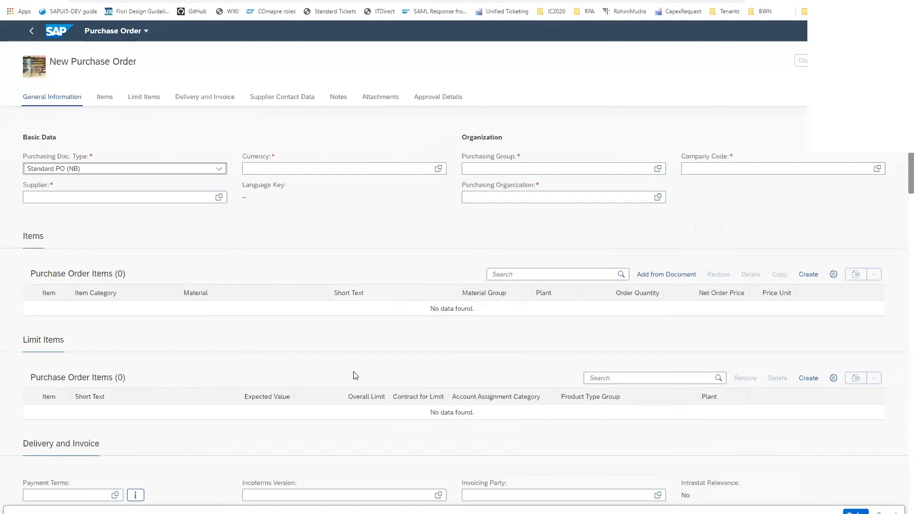
scroll(358, 378, down, 10)
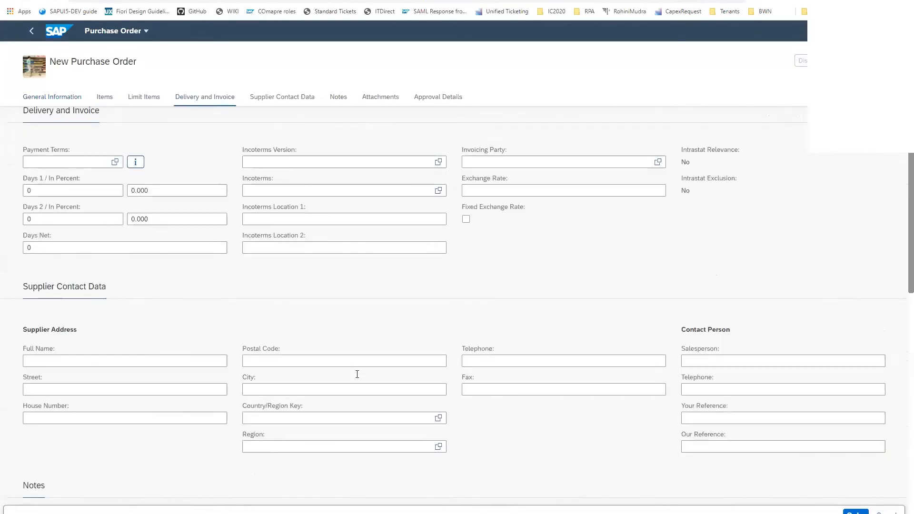
scroll(357, 374, down, 4)
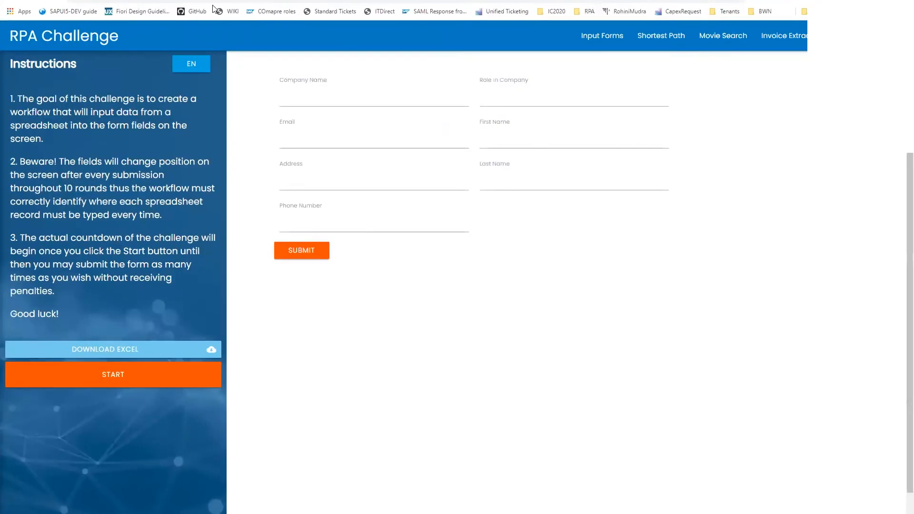
Open and cancel the RPA Challenge Excel download's Save As dialog, and open the Untitled - Google Chrome application in Cloud Studio
click(115, 349)
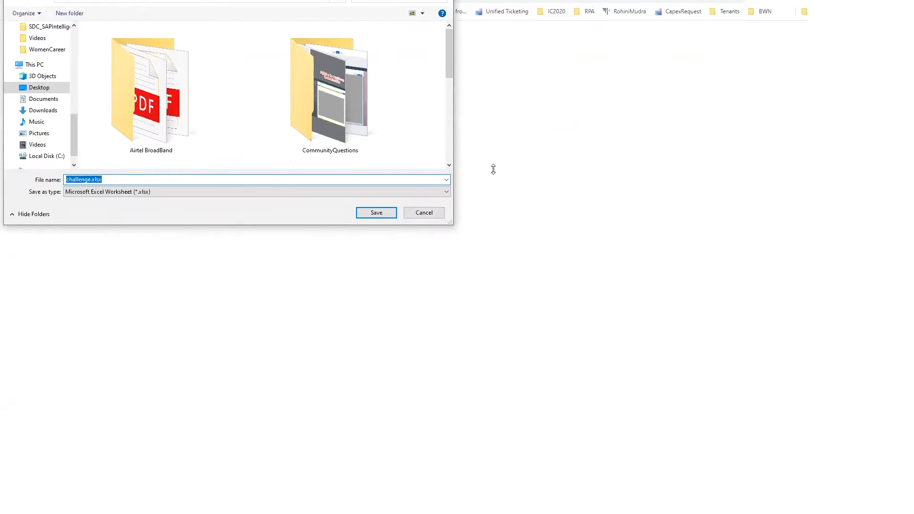
click(426, 214)
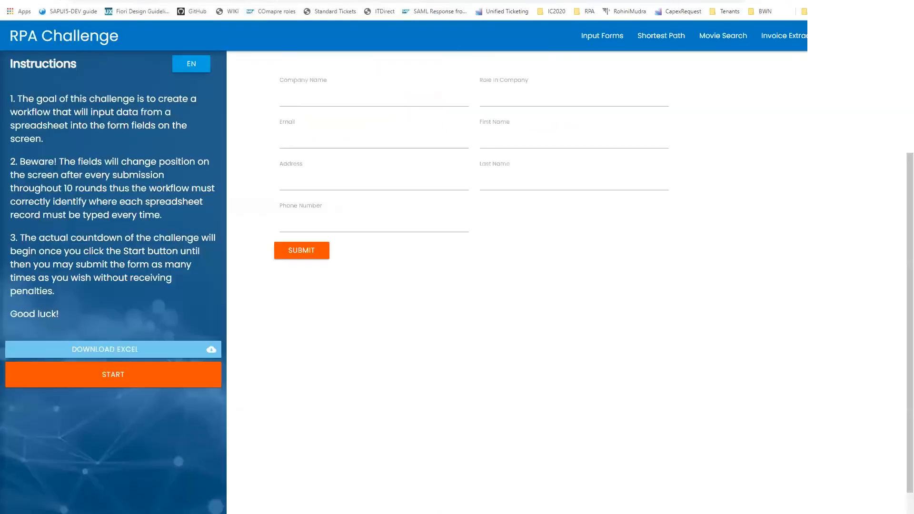
drag(212, 0, 213, 208)
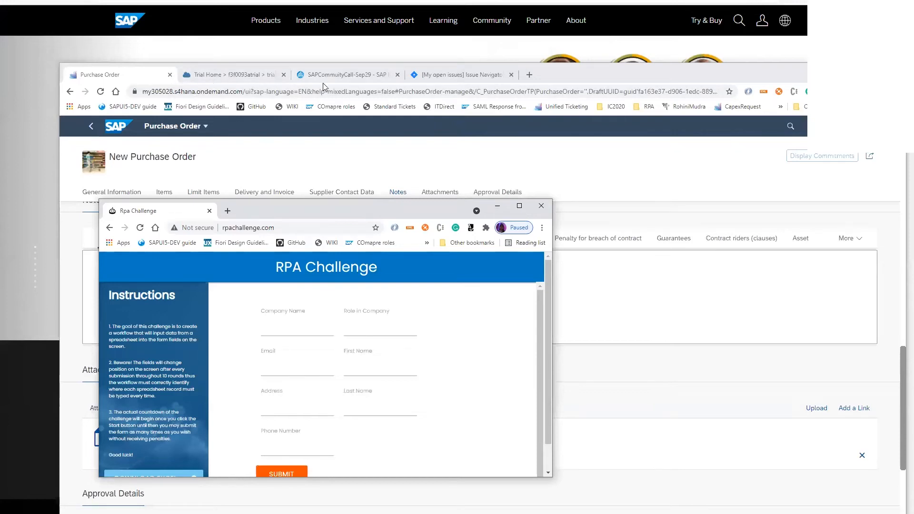
click(344, 75)
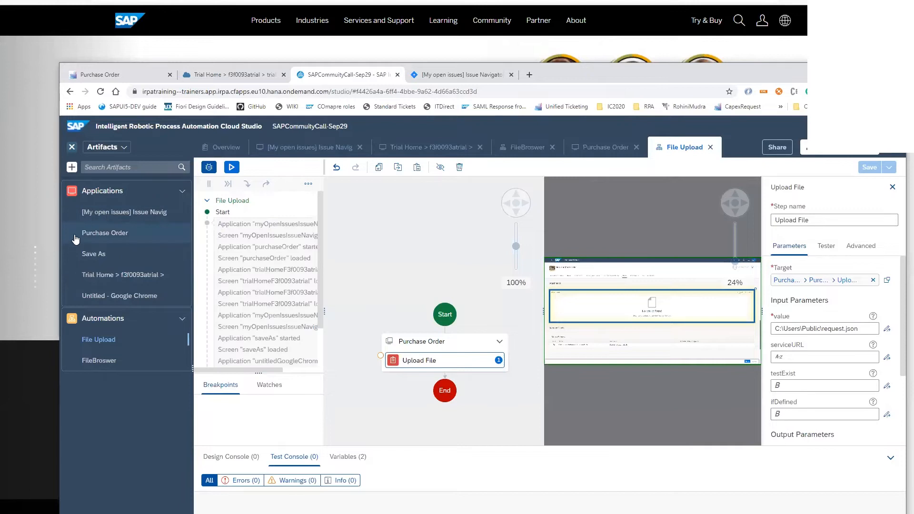
click(106, 295)
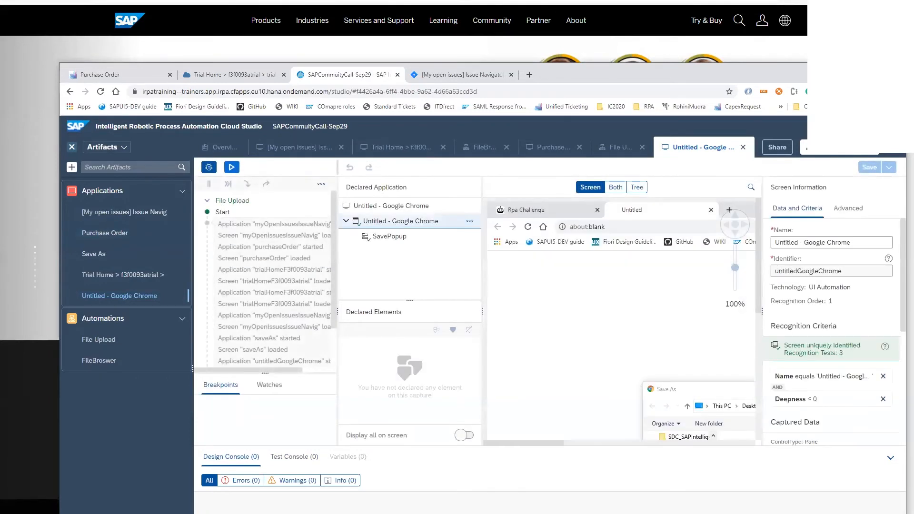
On the RPA Challenge page, examine how the Excel download's Save As dialog moves relative to its browser window, cancel it and close the page
mouse_move(257, 513)
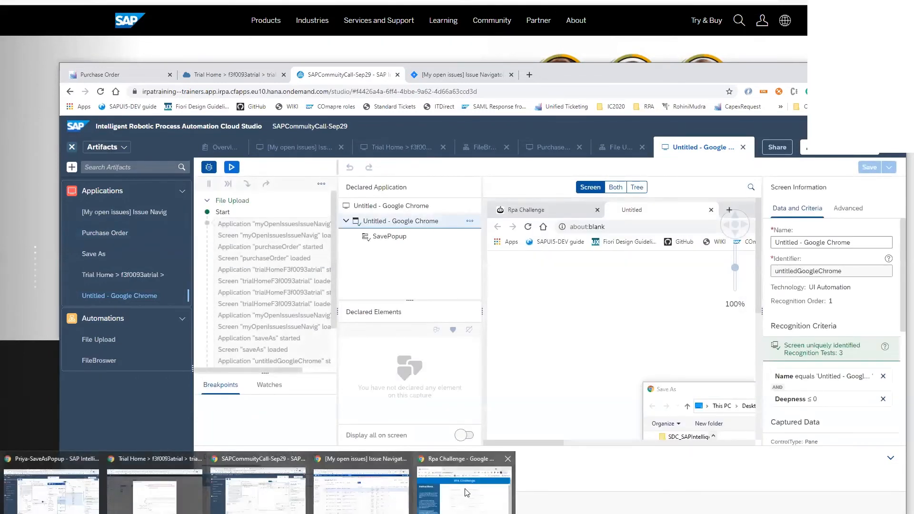
click(444, 487)
scroll(208, 376, down, 1)
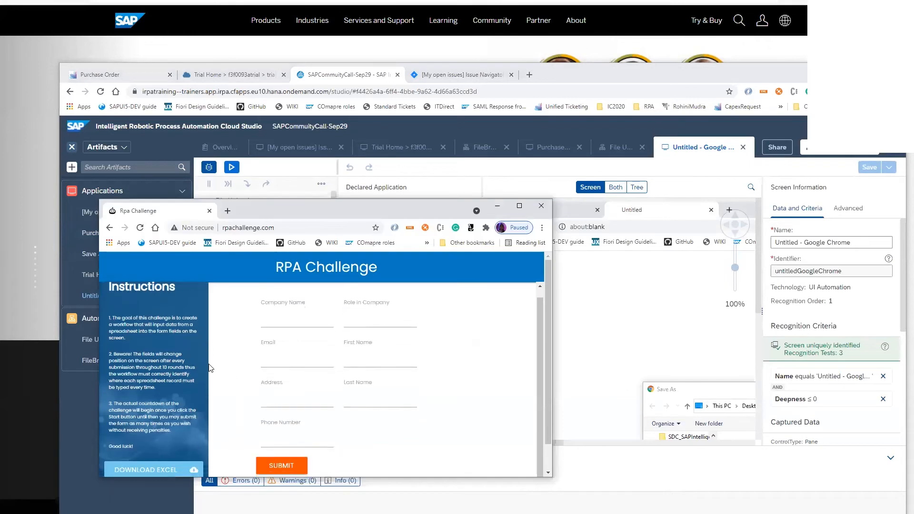
click(160, 471)
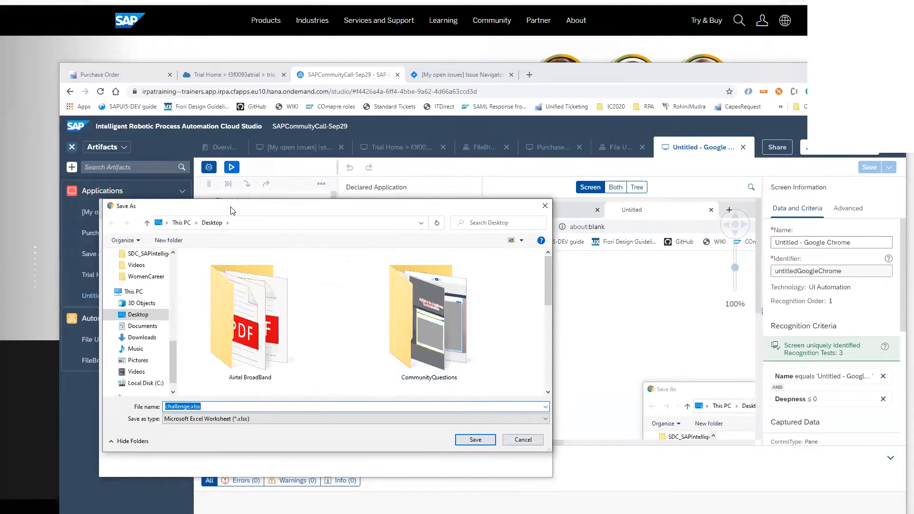
drag(235, 211, 331, 312)
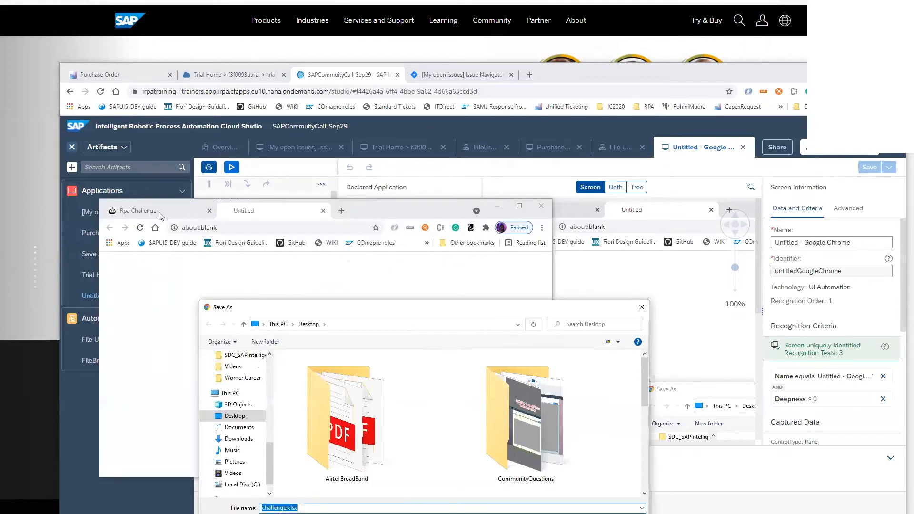
drag(614, 308, 614, 277)
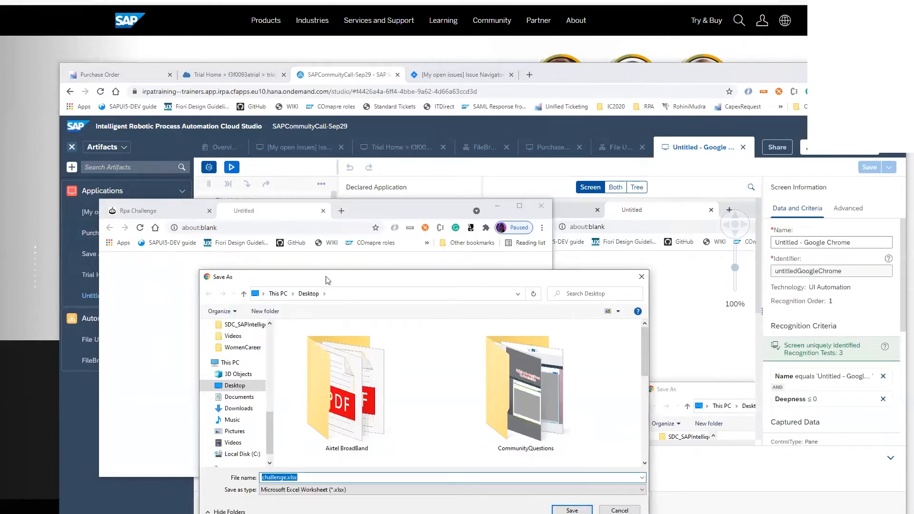
drag(345, 282, 336, 234)
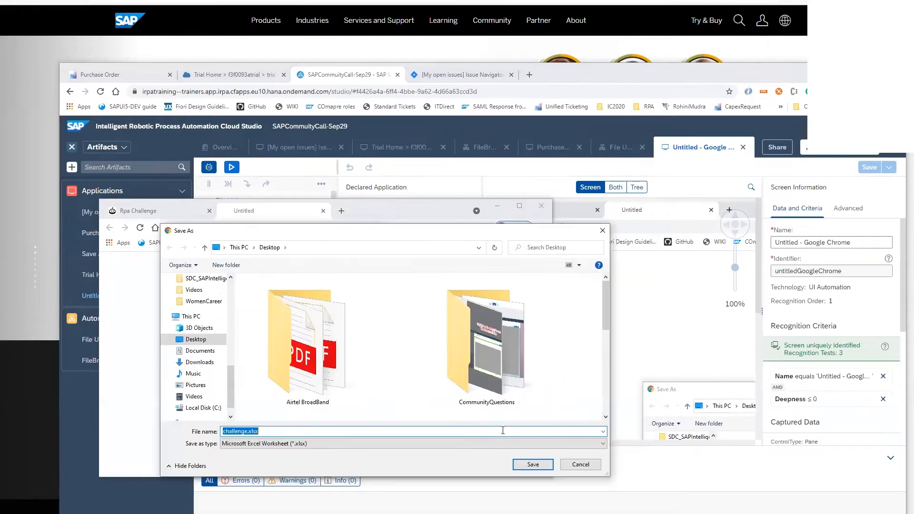
click(568, 464)
click(544, 205)
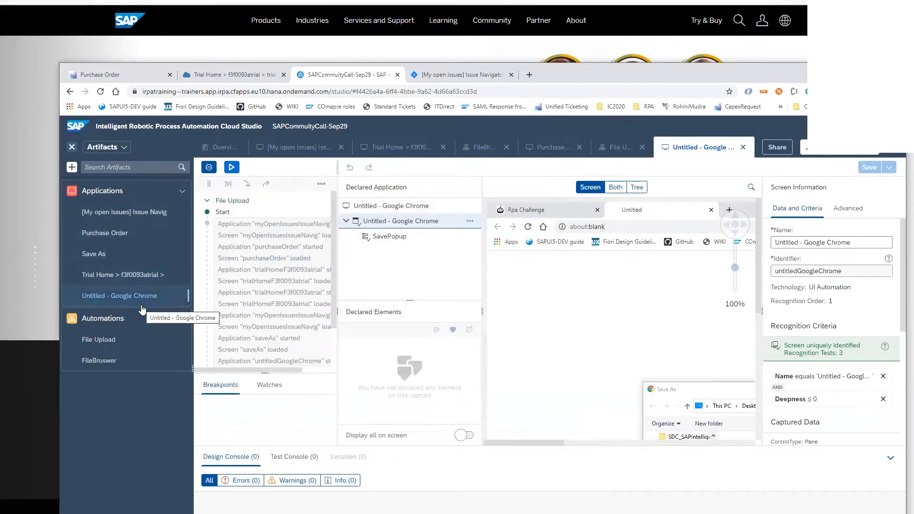
Compare the captured Save As application with the Untitled - Google Chrome application and view the latter's application information
click(97, 255)
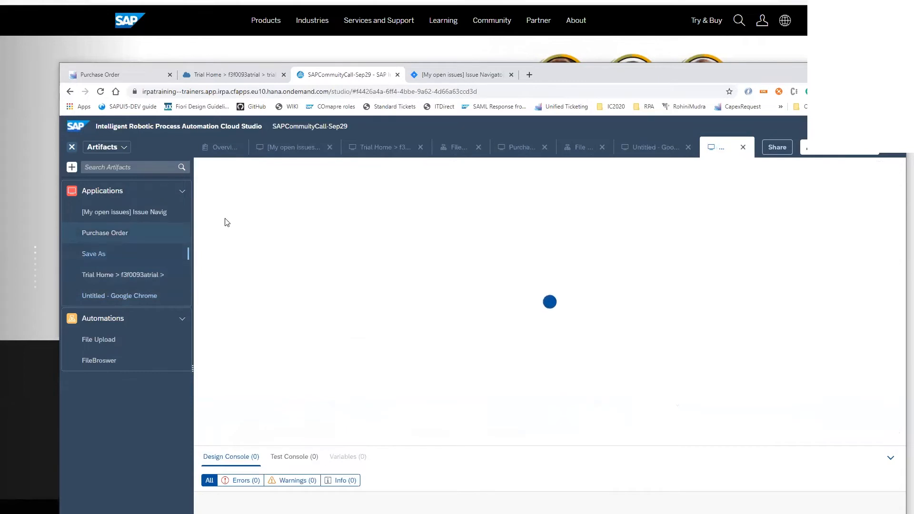
click(151, 294)
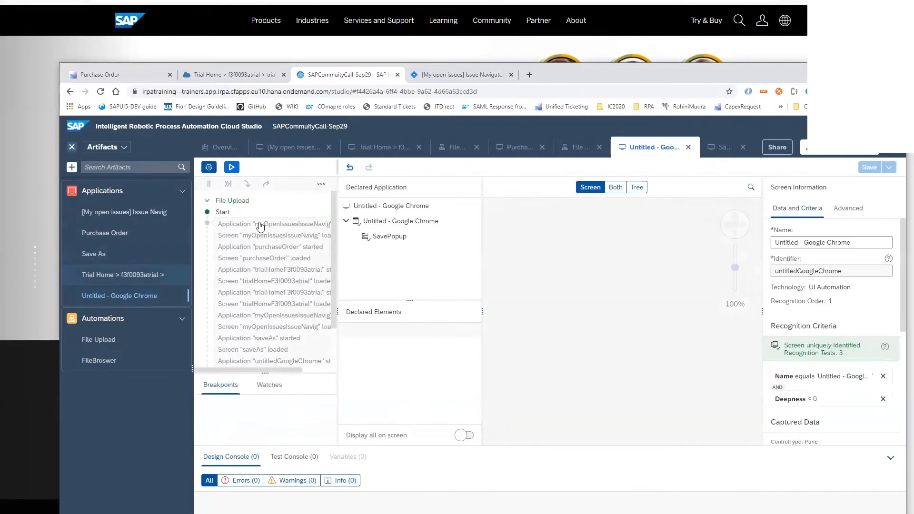
click(416, 208)
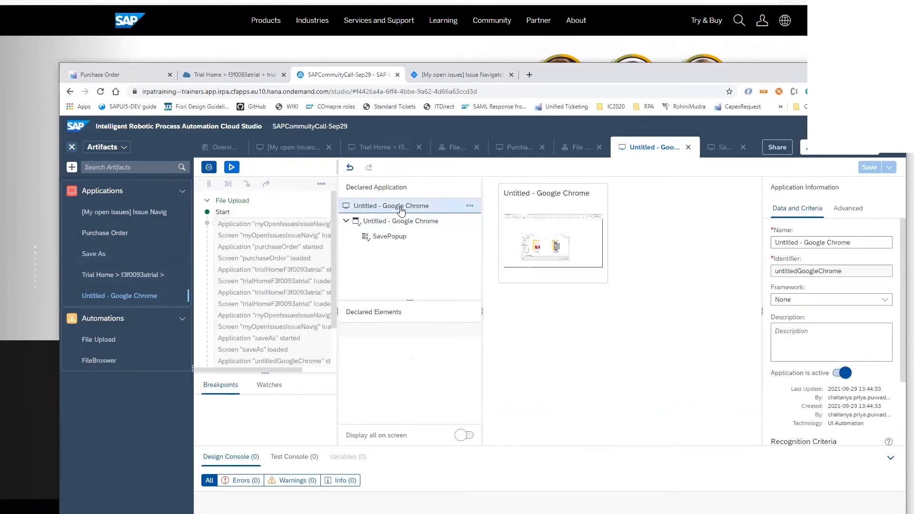
Start creating a new application artifact and turn off Hide advanced in the filter for running screens
click(72, 167)
mouse_move(79, 183)
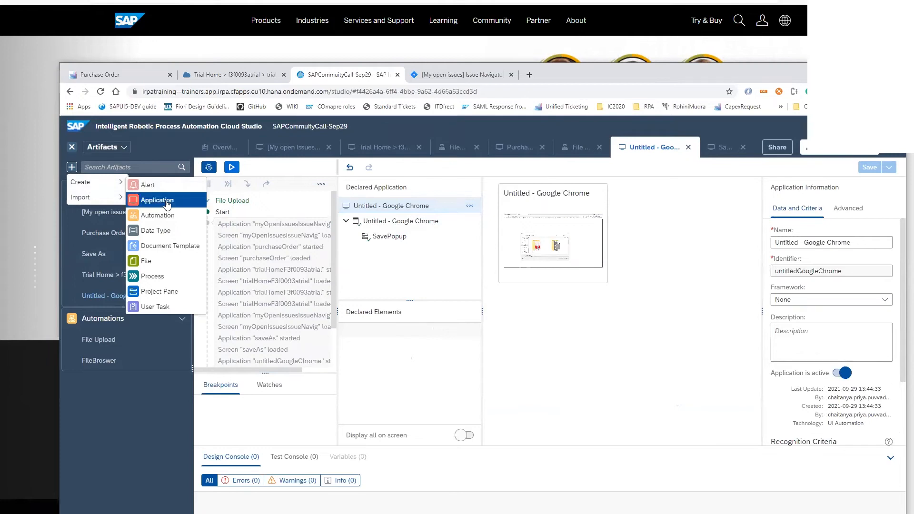
click(157, 200)
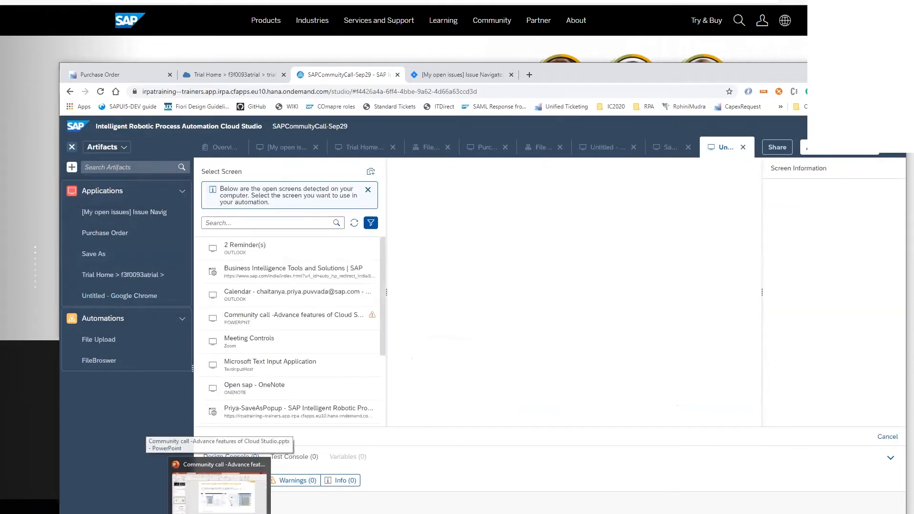
click(371, 223)
scroll(432, 362, down, 1)
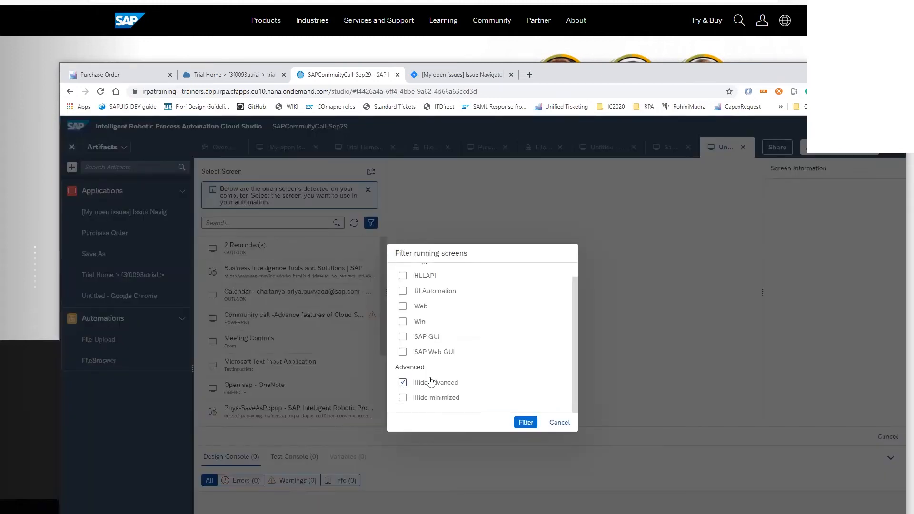
click(402, 384)
mouse_move(162, 513)
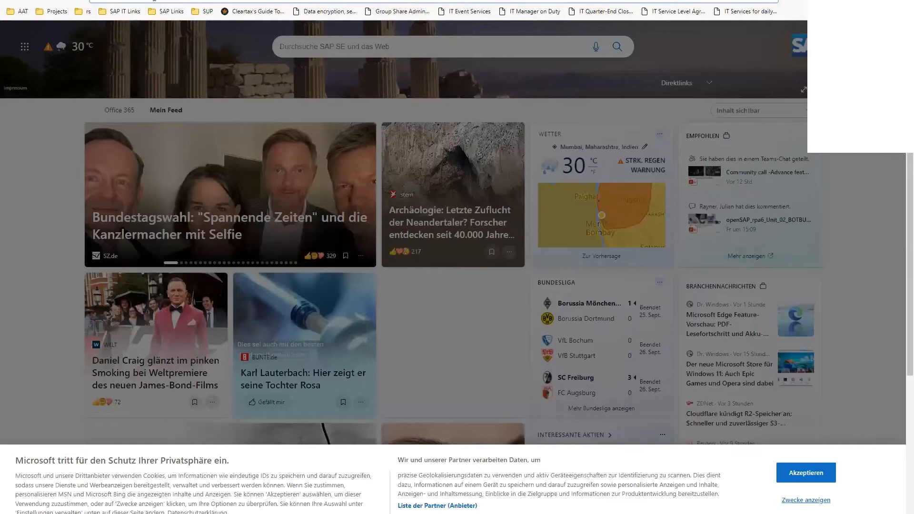
text(rpa)
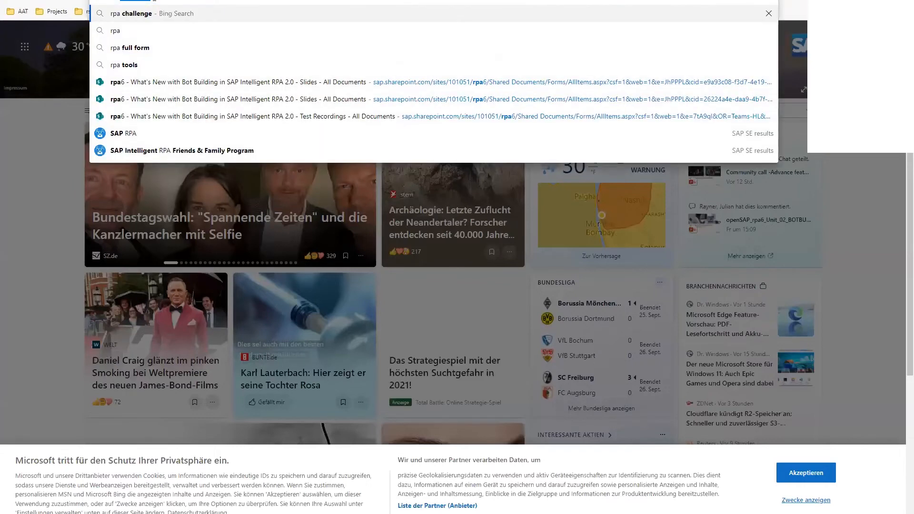
text(challenge.com)
key(Return)
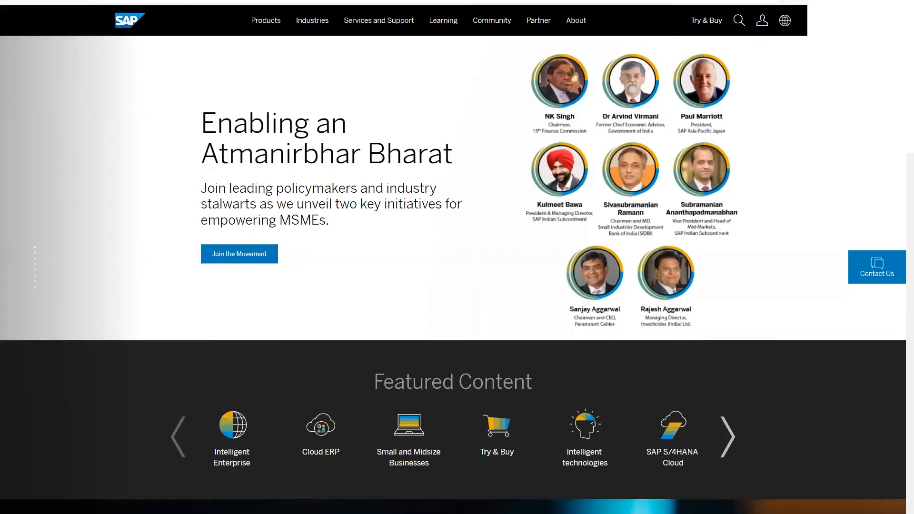
mouse_move(190, 513)
click(235, 498)
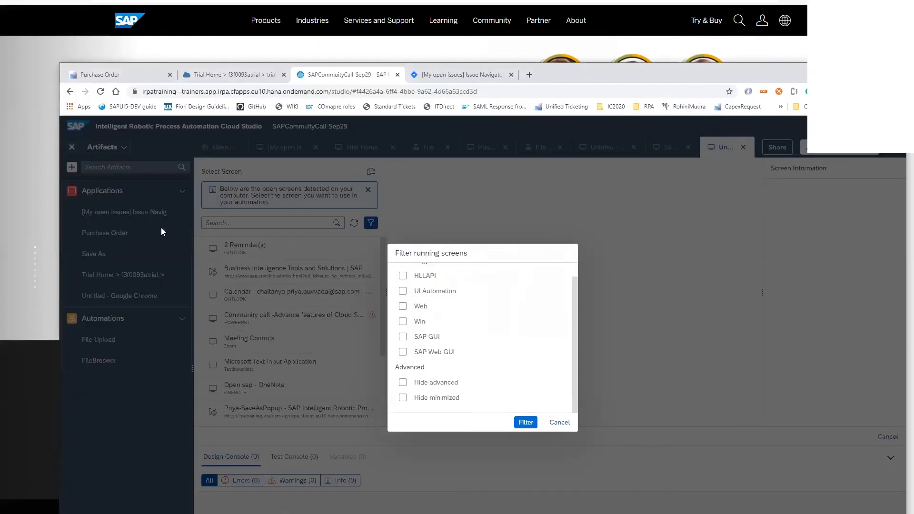
Open rpachallenge.com in a separate Chrome window and start the Excel download to bring up its Save As dialog
click(524, 75)
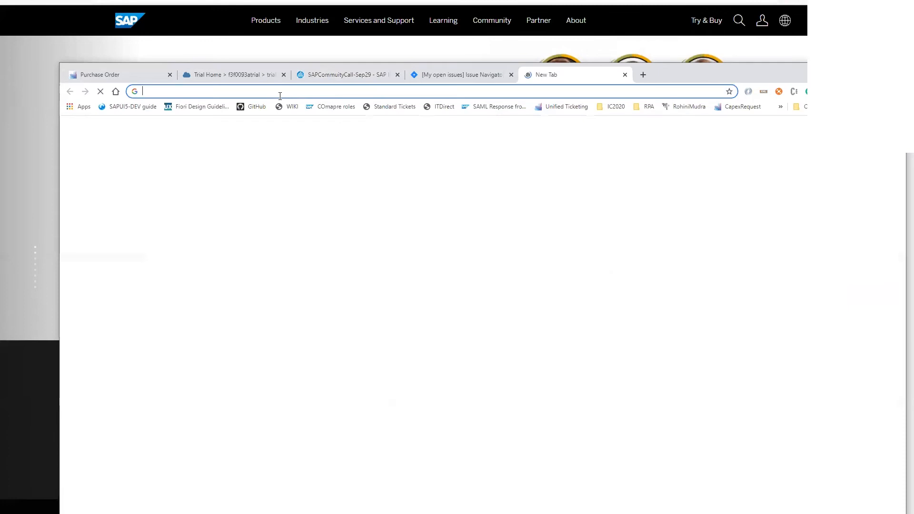
text(rpa)
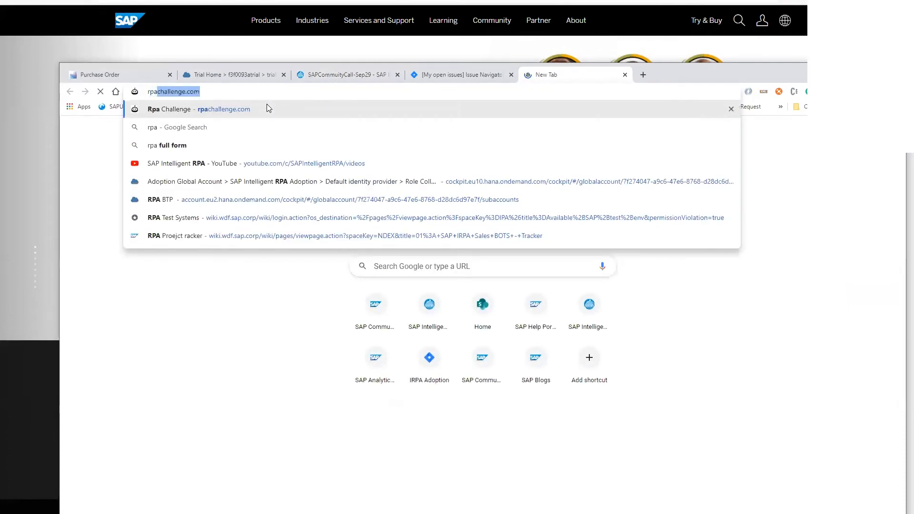
click(267, 109)
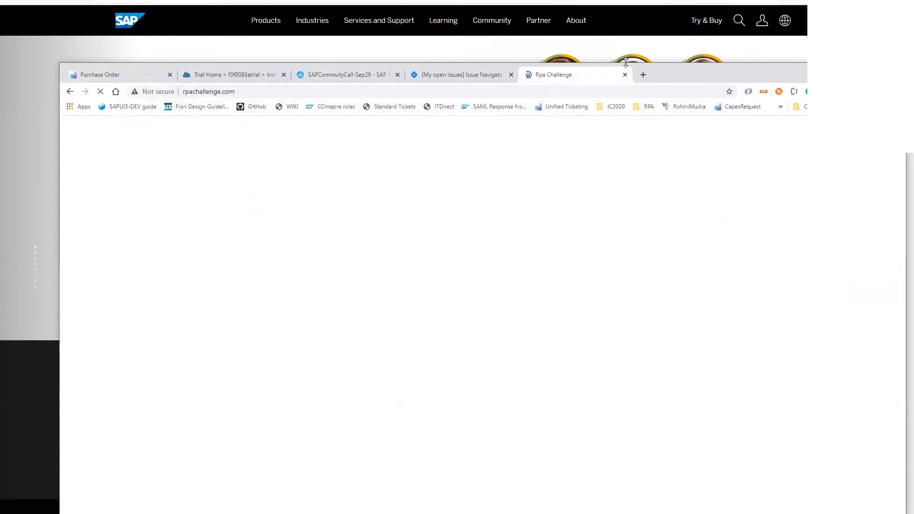
drag(568, 78, 71, 191)
scroll(110, 512, down, 1)
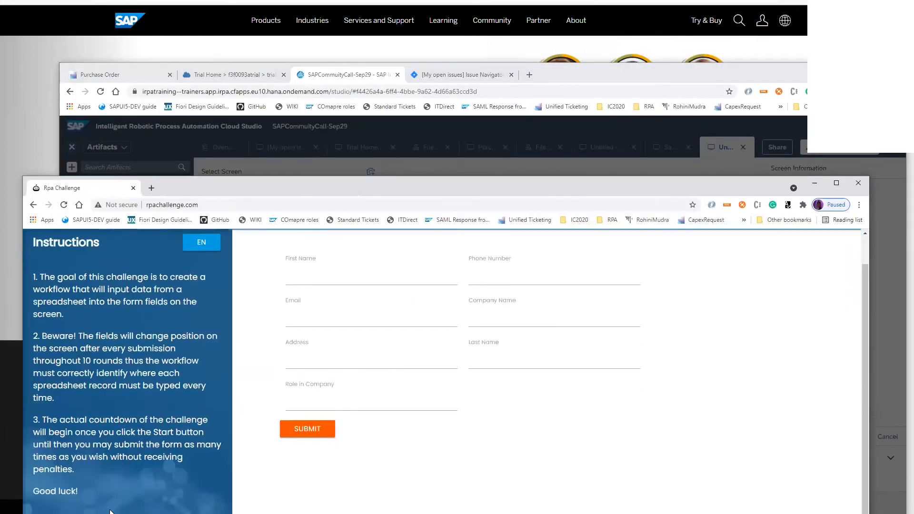
click(342, 270)
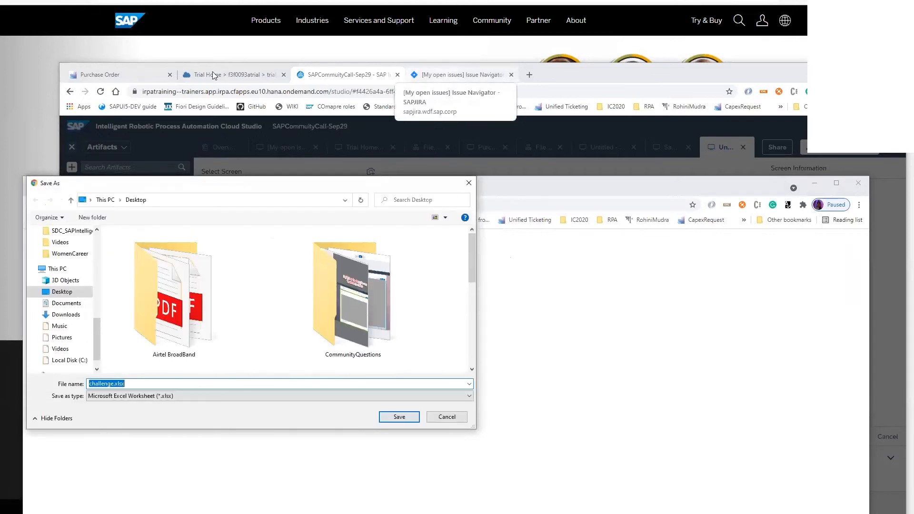
Apply the running-screens filter in Cloud Studio and preview the Untitled - Google Chrome screen for the new application
click(345, 76)
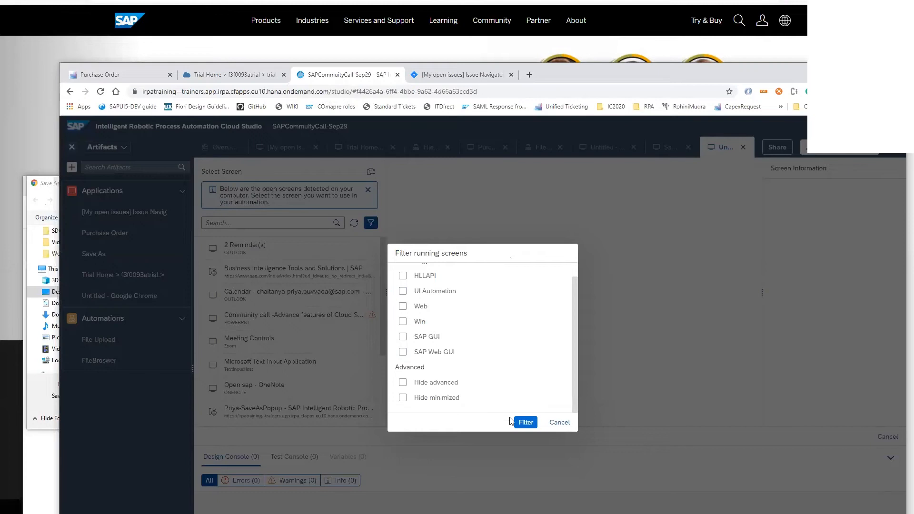
click(525, 422)
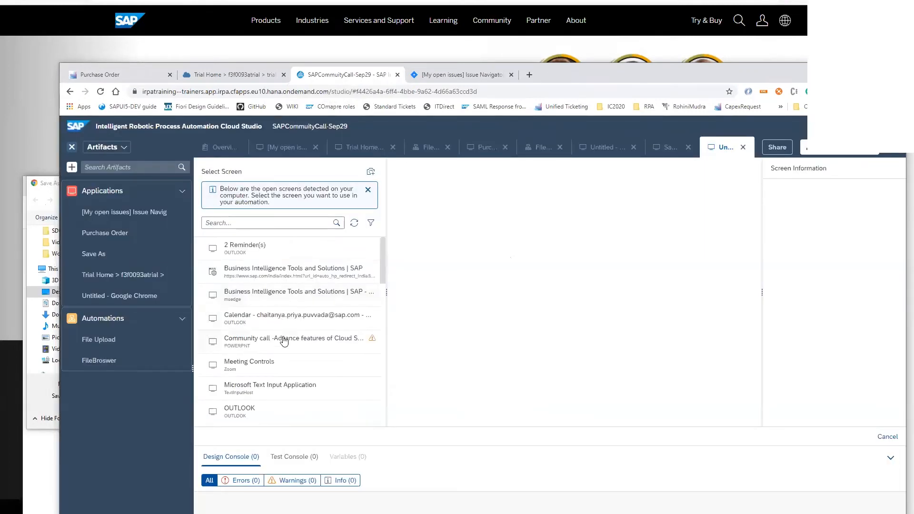
scroll(283, 340, down, 3)
scroll(284, 341, down, 2)
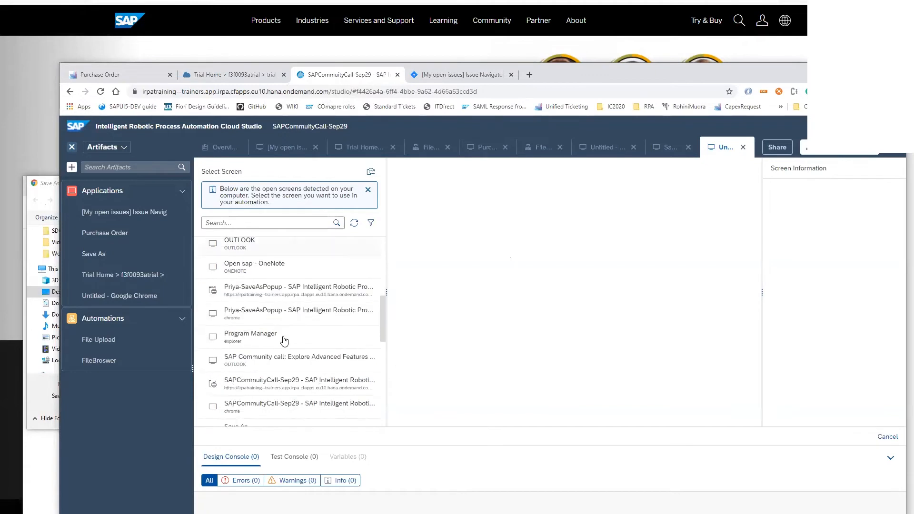
scroll(285, 341, down, 2)
click(267, 404)
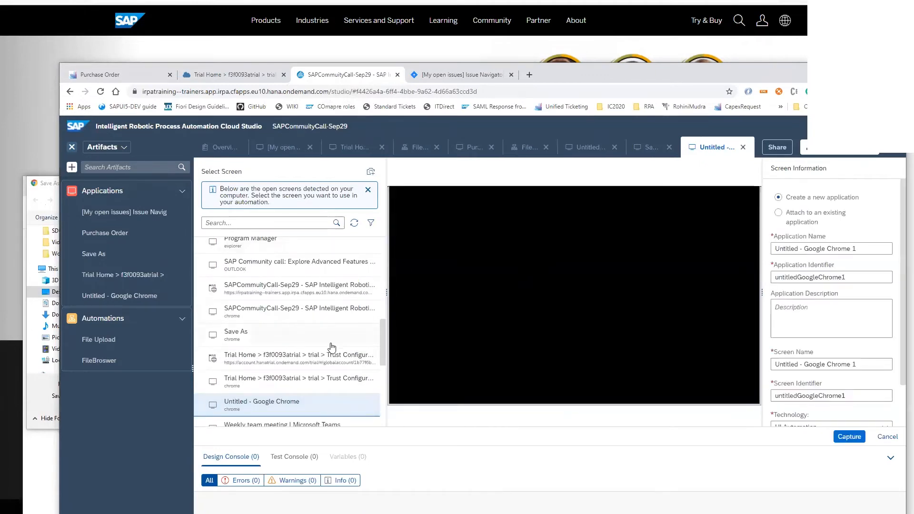
scroll(332, 346, down, 5)
scroll(332, 348, up, 2)
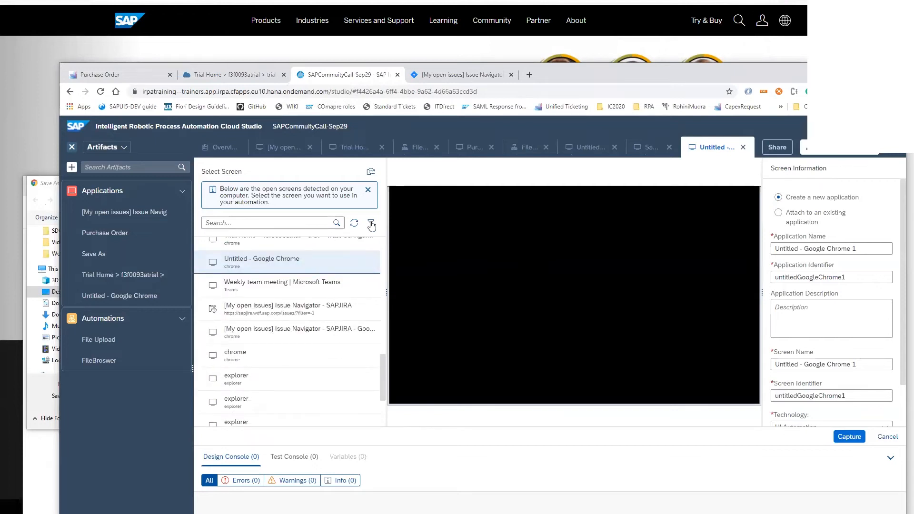
Refresh the detected screens, compare the Save As and Untitled - Google Chrome previews, and capture Untitled - Google Chrome as a new application
click(353, 224)
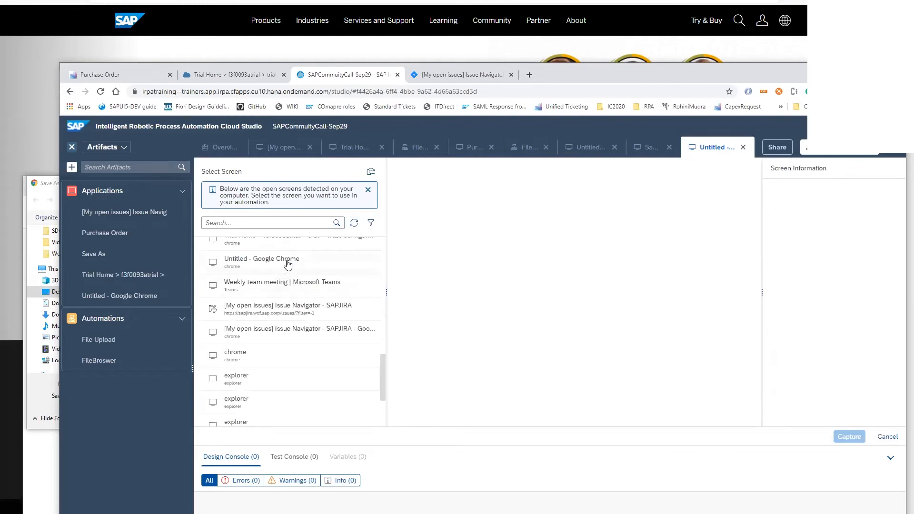
click(288, 264)
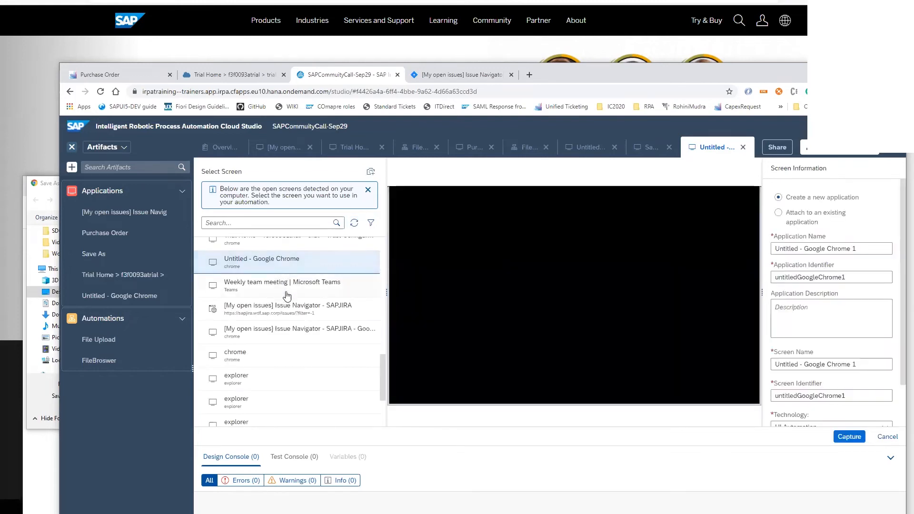
scroll(290, 300, up, 1)
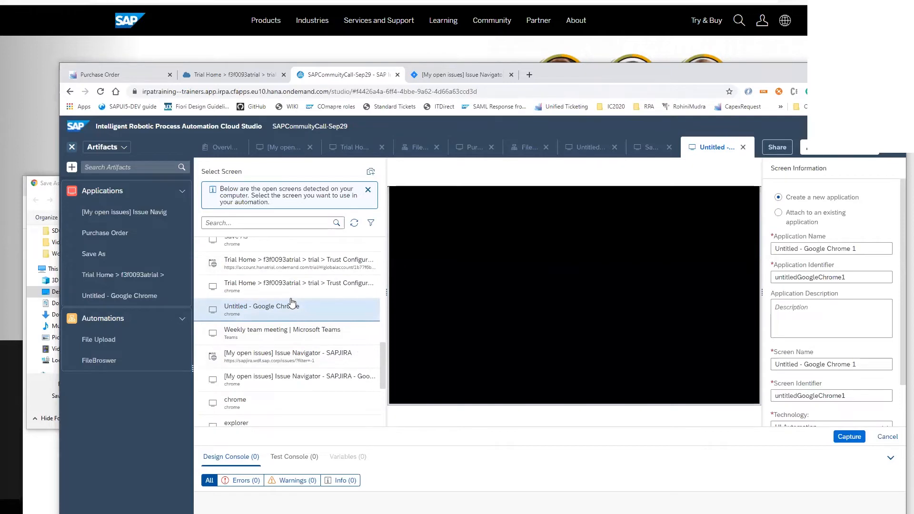
scroll(292, 303, up, 1)
click(276, 287)
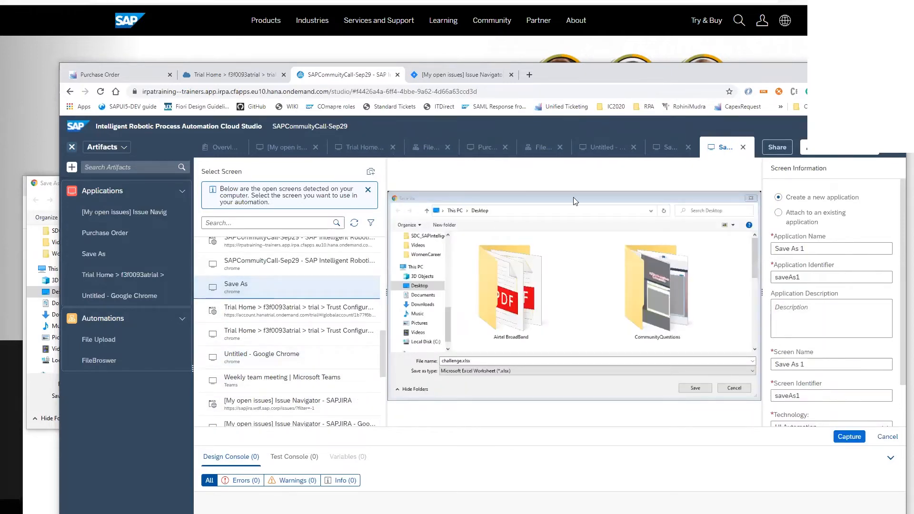
click(256, 358)
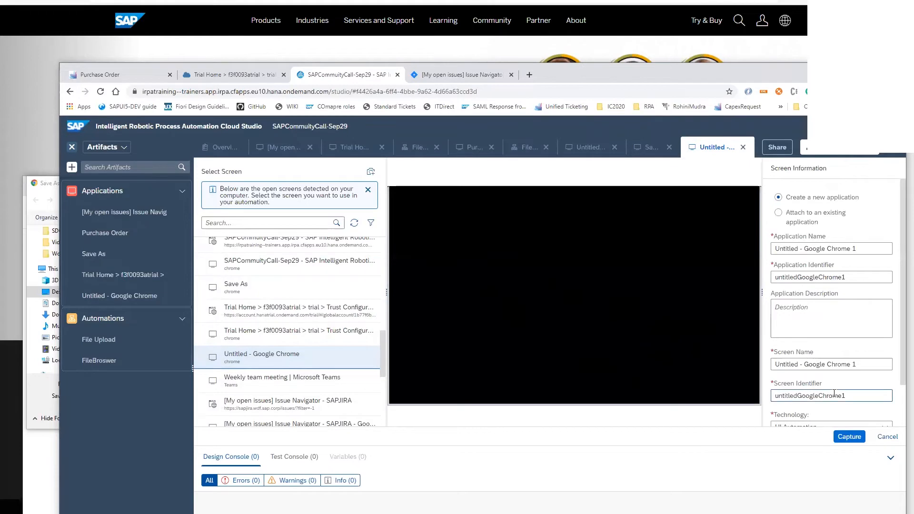
click(853, 437)
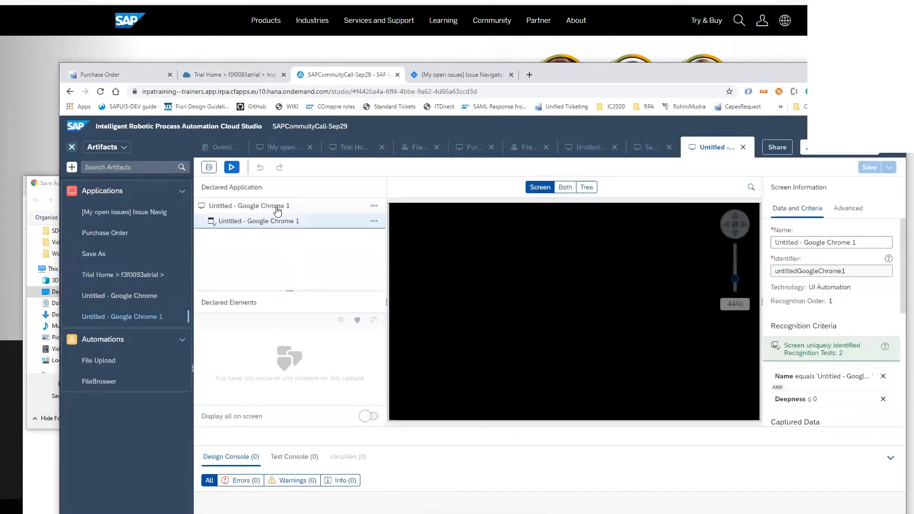
Add the Save As dialog as a UI Automation sub-screen of the captured Chrome screen, with Hide advanced turned off in the screen filter
click(374, 221)
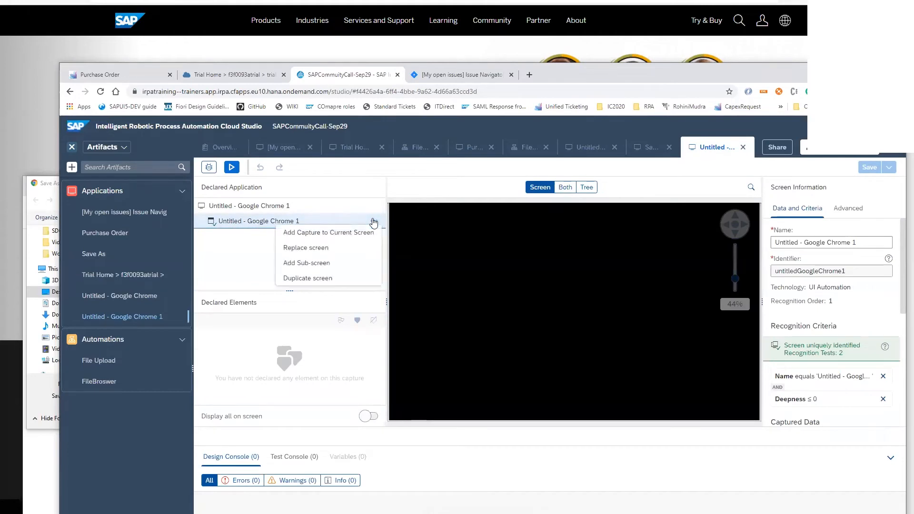
click(301, 263)
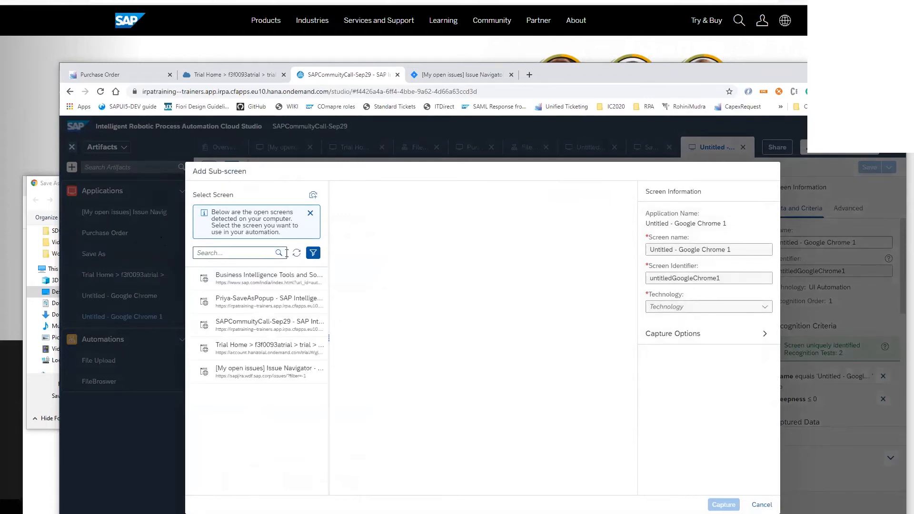
click(313, 253)
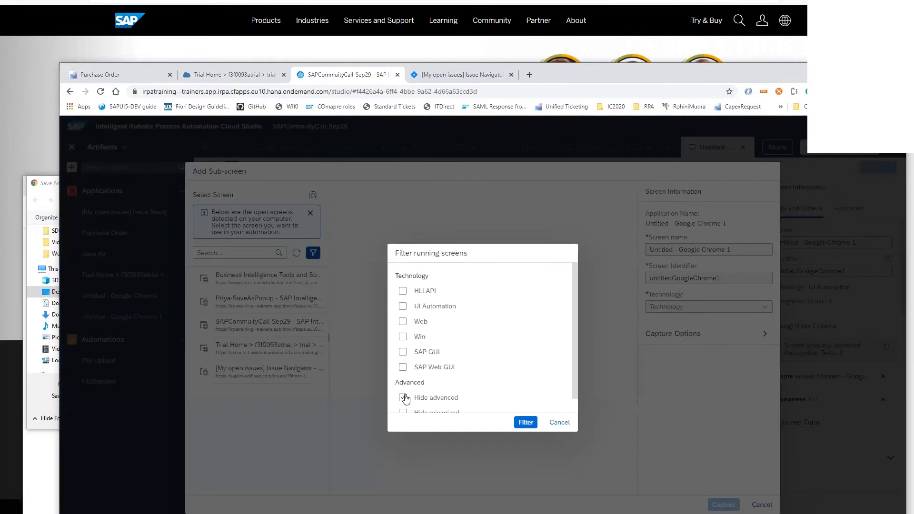
click(526, 422)
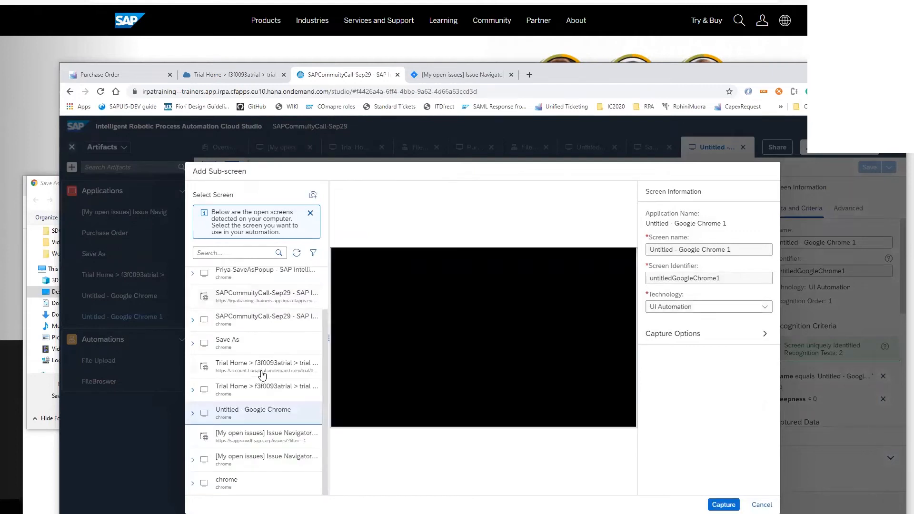
click(248, 344)
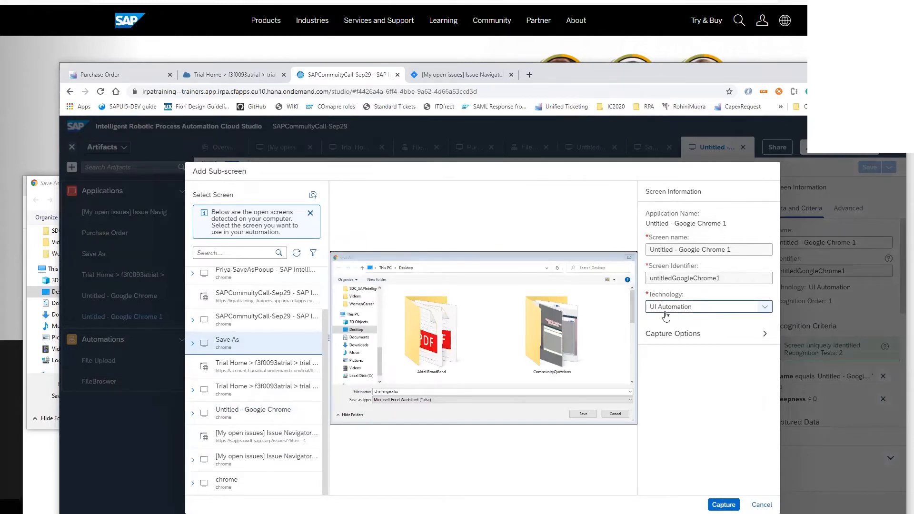
click(723, 506)
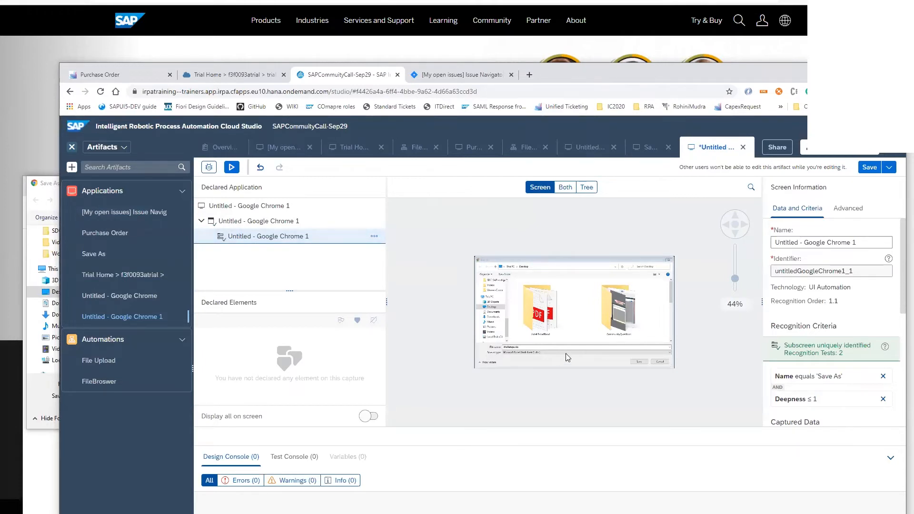
Inspect the recognition criteria of the file name field and the Save button in the captured Save As sub-screen
click(541, 347)
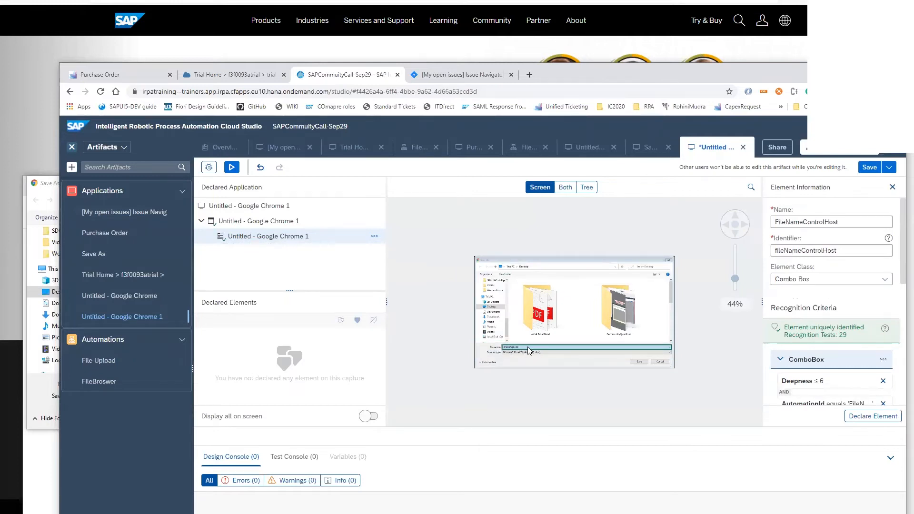
click(637, 363)
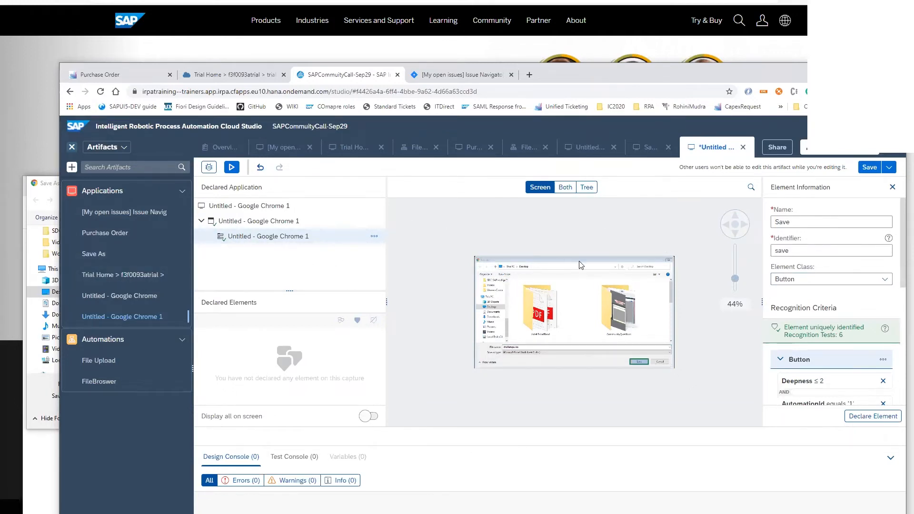
click(523, 346)
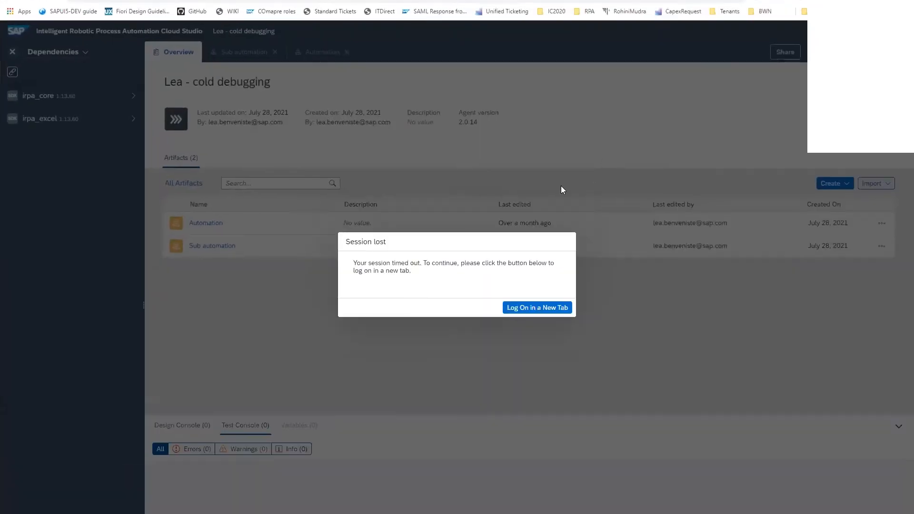
Switch to the Intelligent RPA Factory and renew the timed-out session on the automation job's Traces page
click(526, 309)
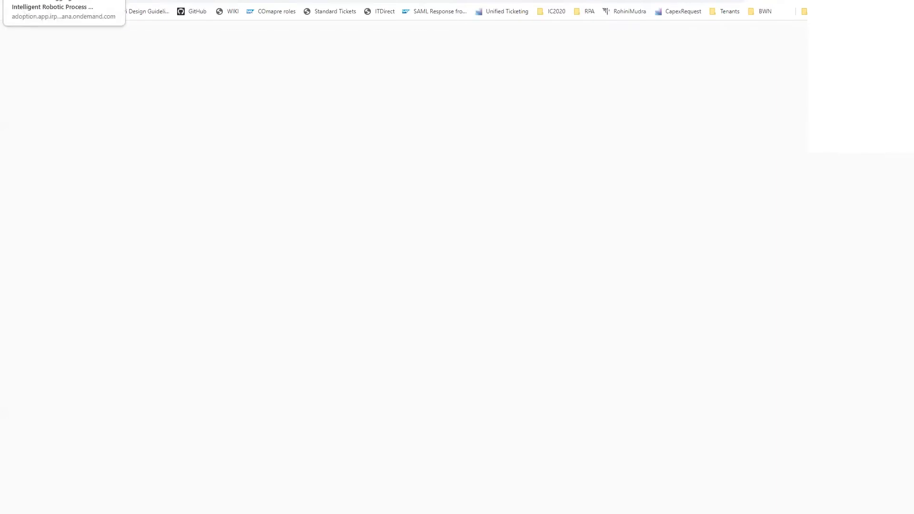
click(62, 0)
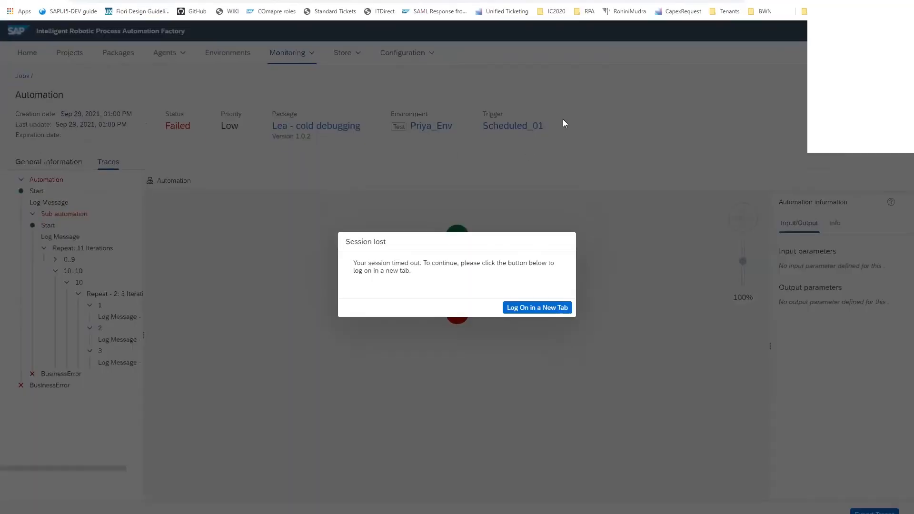
click(535, 309)
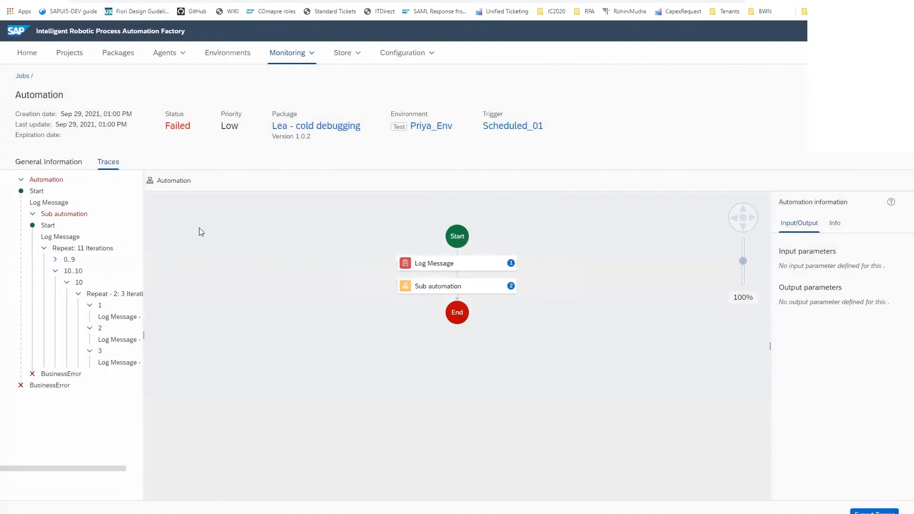
Open the test environment's triggers and deactivate traces on the Scheduled_01 trigger that runs the Automation artifact
click(225, 53)
click(133, 158)
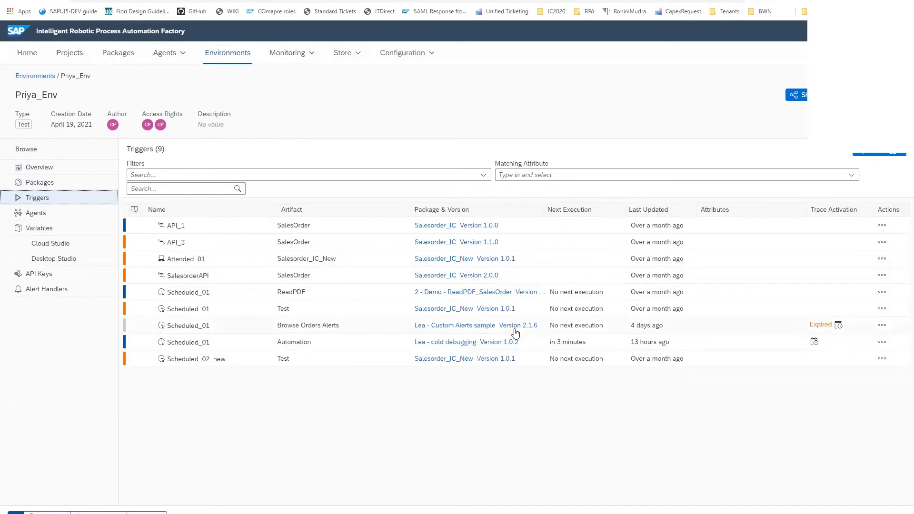
click(882, 343)
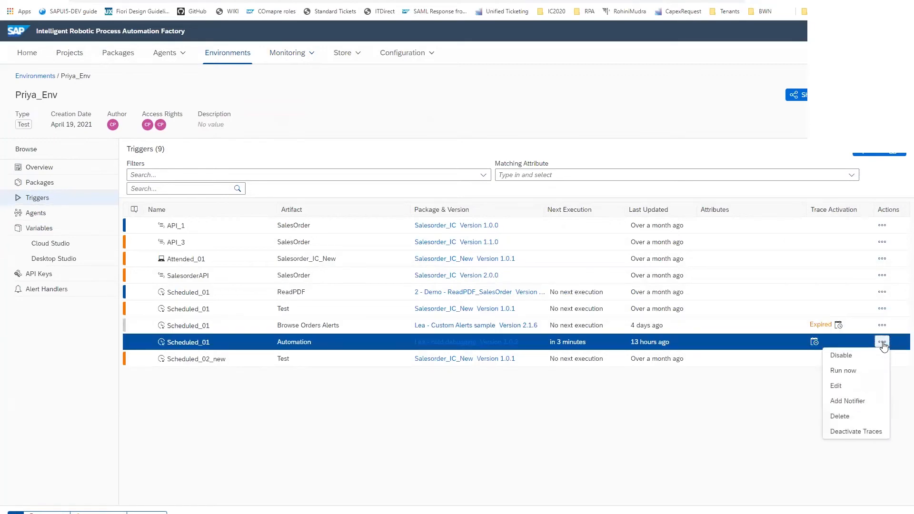
click(852, 431)
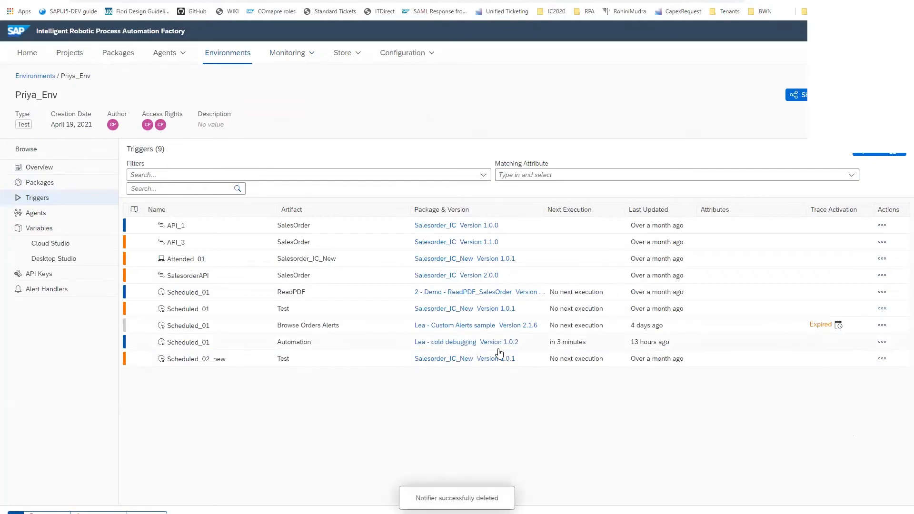
Activate traces on the Automation trigger for 5 days with technical traces for Agent and Design at log level Errors, Warnings and Info
click(882, 343)
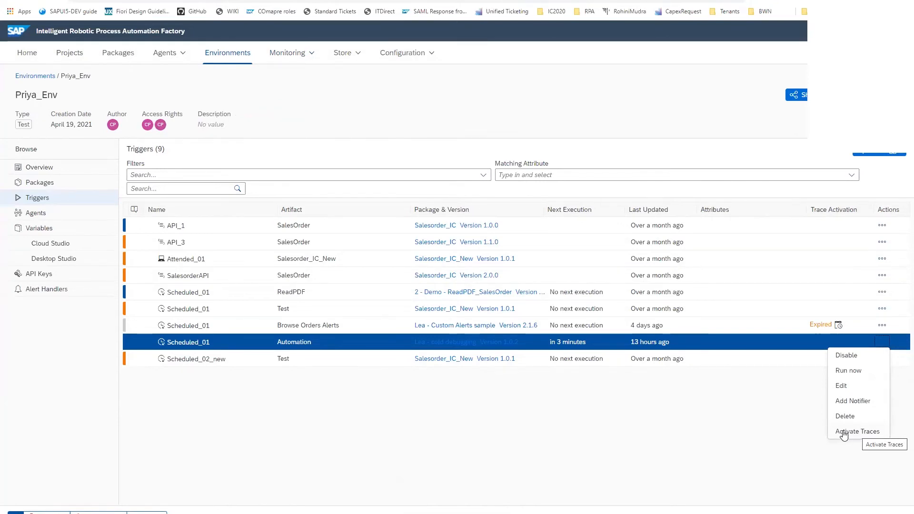
click(844, 432)
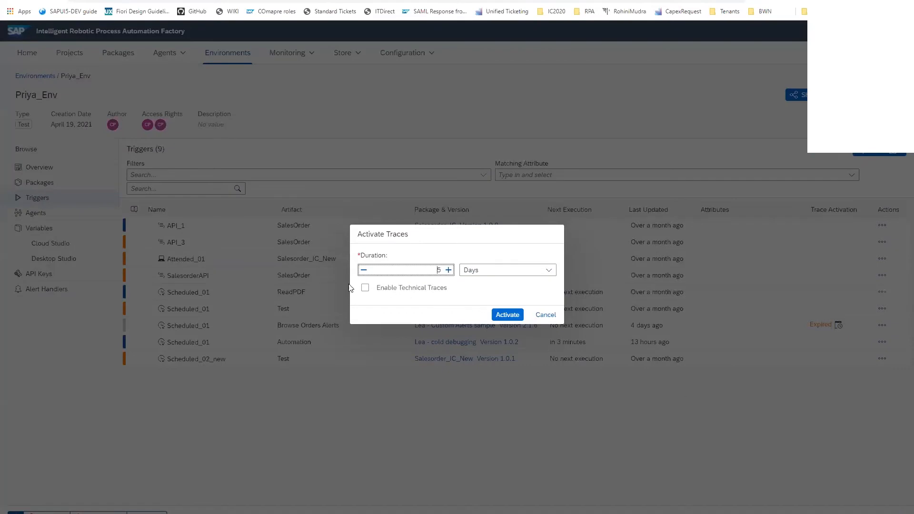
click(365, 288)
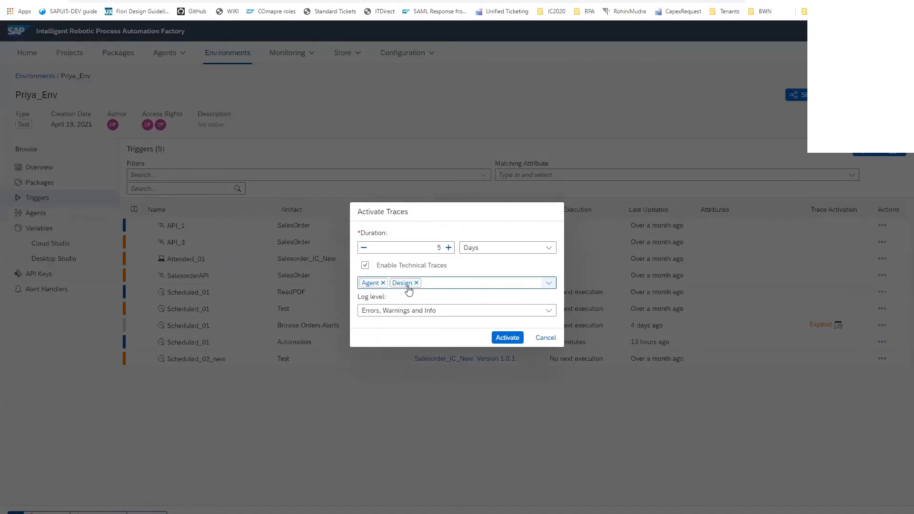
click(511, 338)
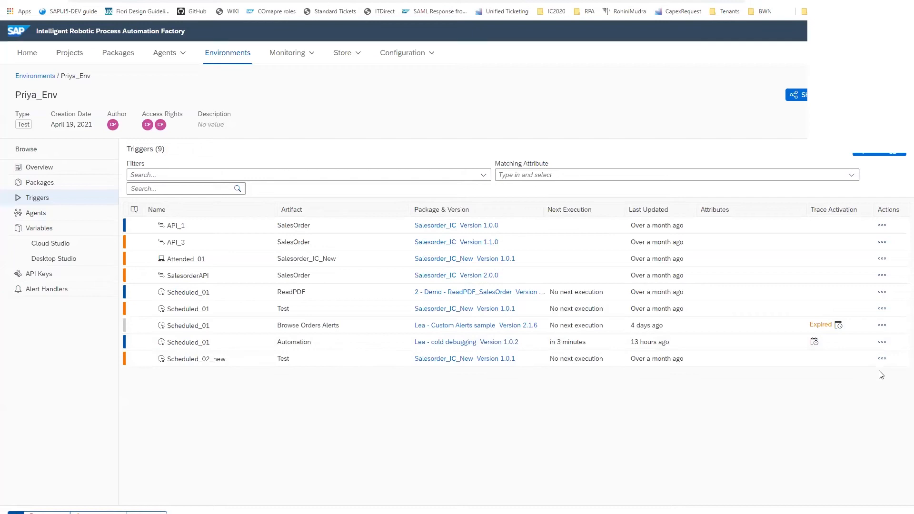
Run the Scheduled_01 trigger for the Automation artifact immediately and open the list of monitored jobs
click(882, 342)
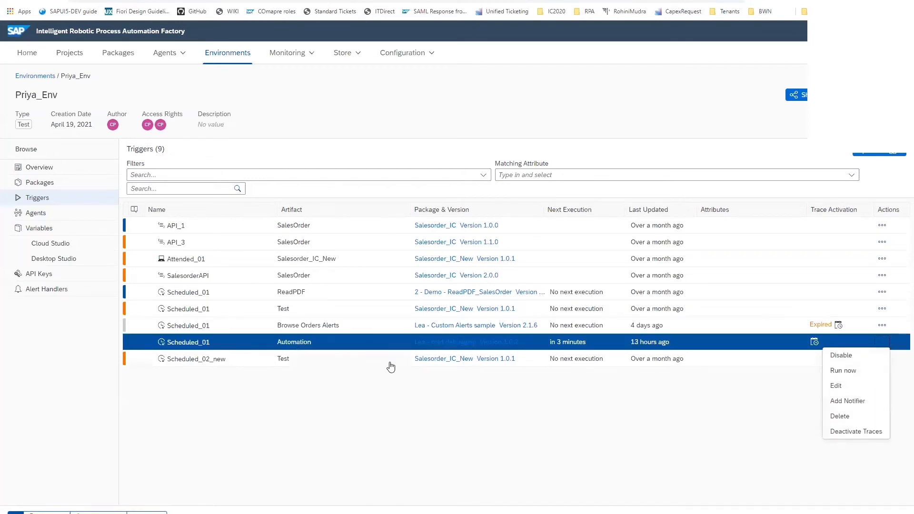
click(843, 371)
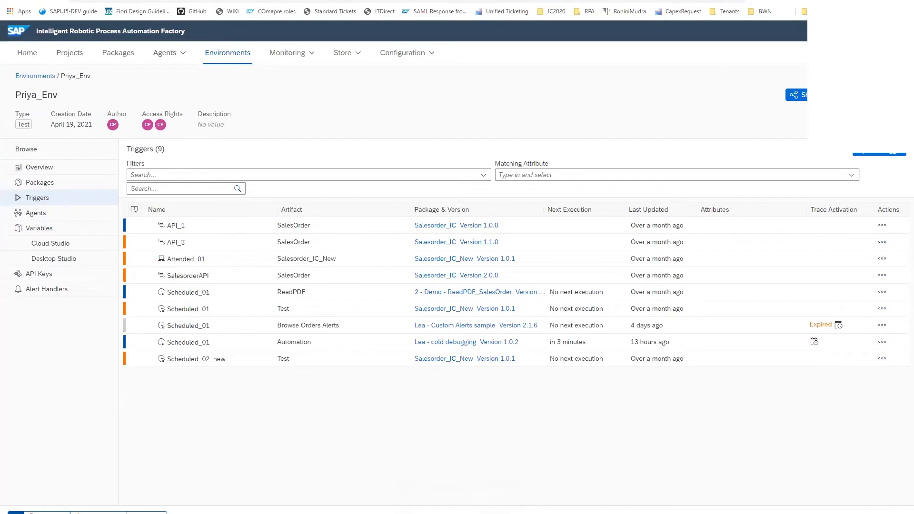
click(310, 53)
click(275, 92)
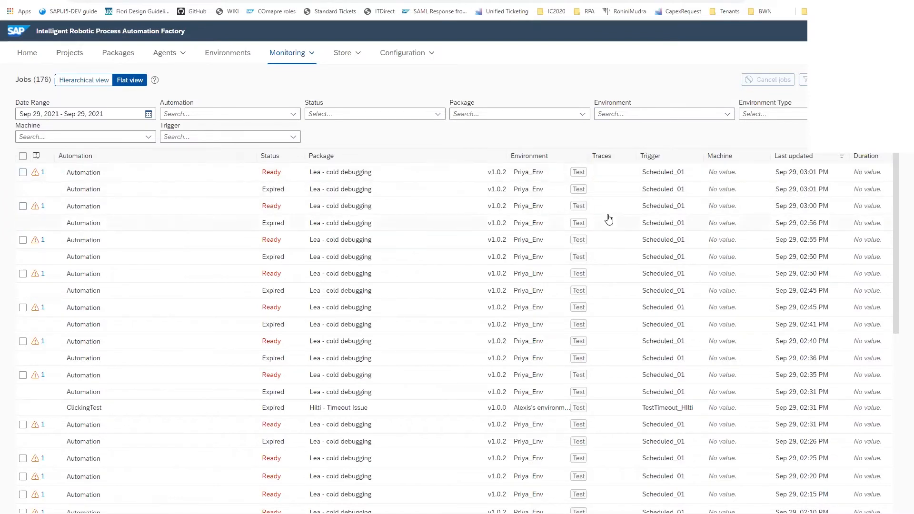
Open the traces of the failed Sep 29, 01:20 PM job and inspect the BusinessError step in the Sub automation
scroll(625, 320, down, 2)
scroll(624, 320, down, 2)
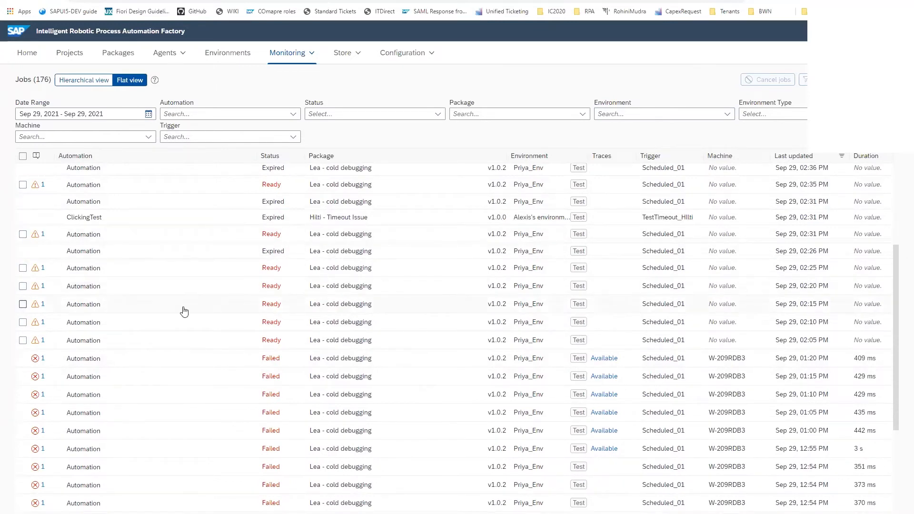
scroll(619, 219, up, 4)
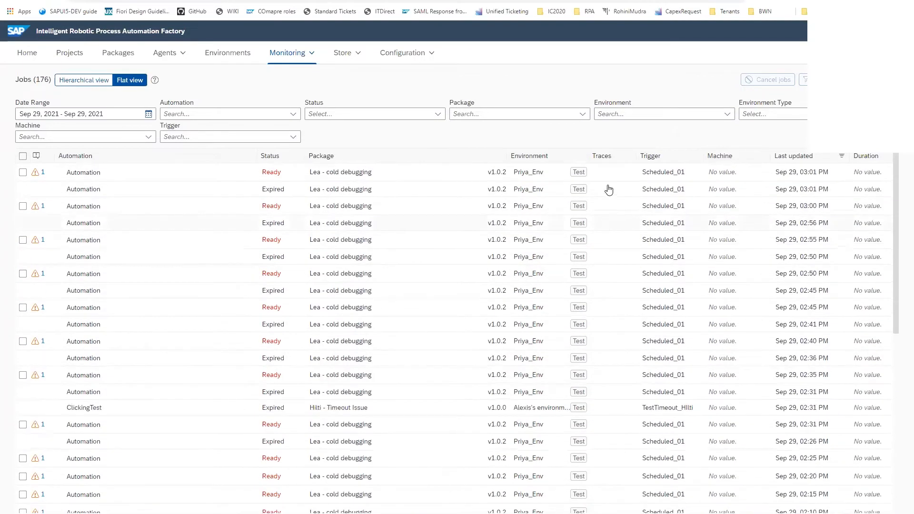
scroll(521, 299, down, 4)
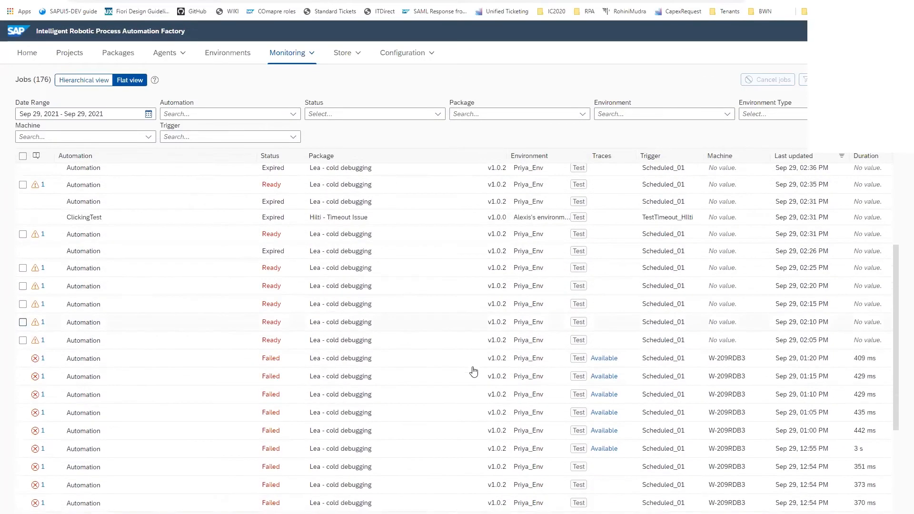
click(604, 361)
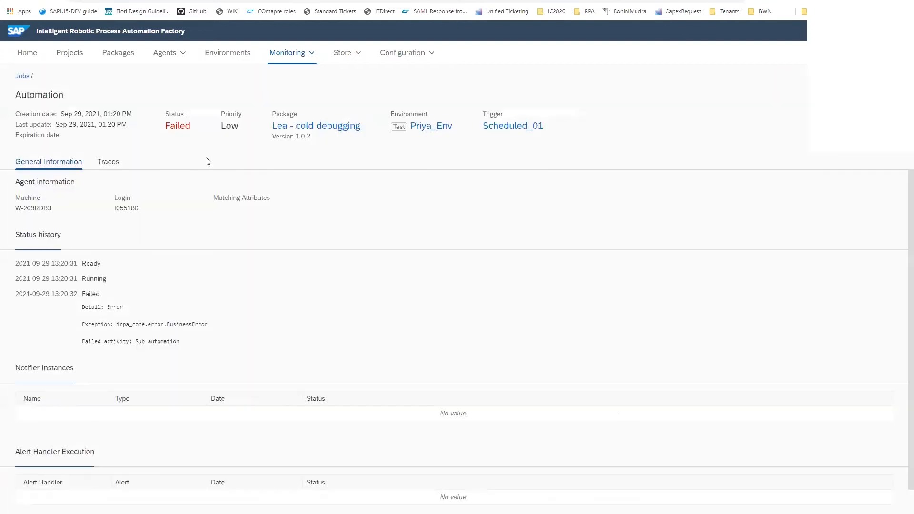
click(109, 162)
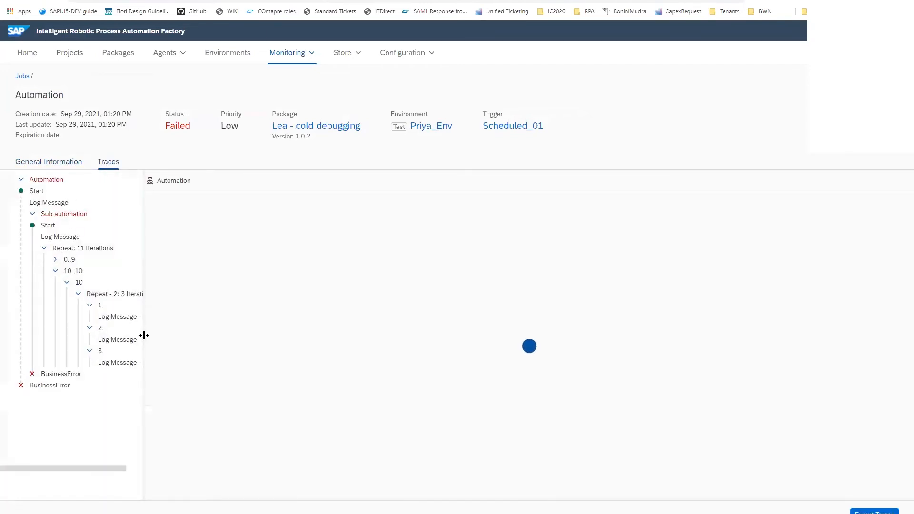
click(60, 375)
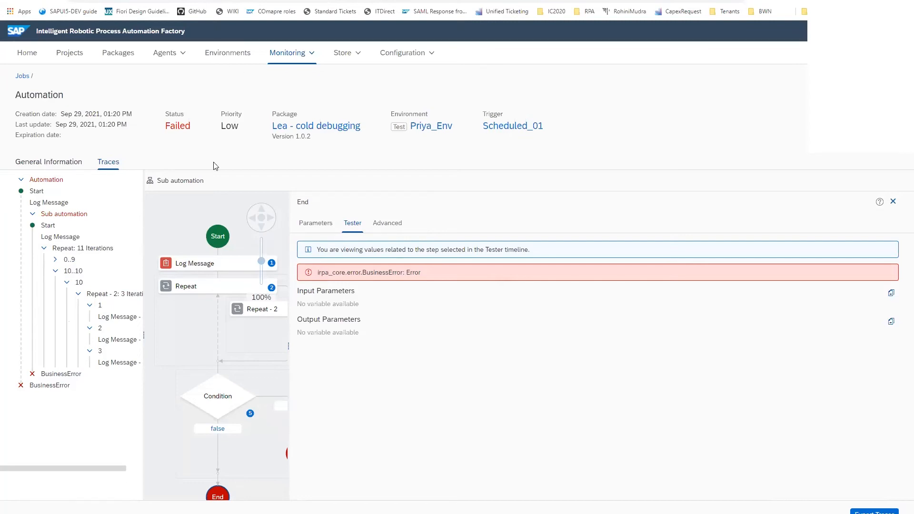
click(315, 54)
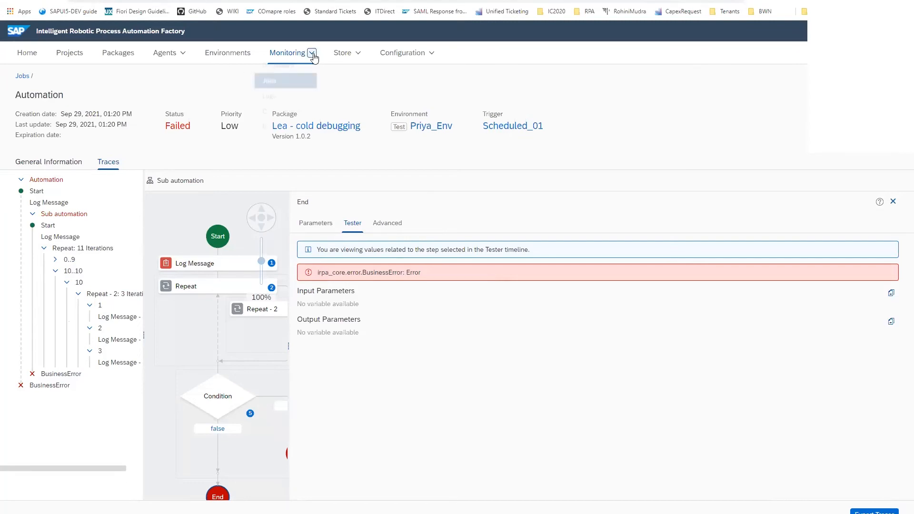
click(277, 86)
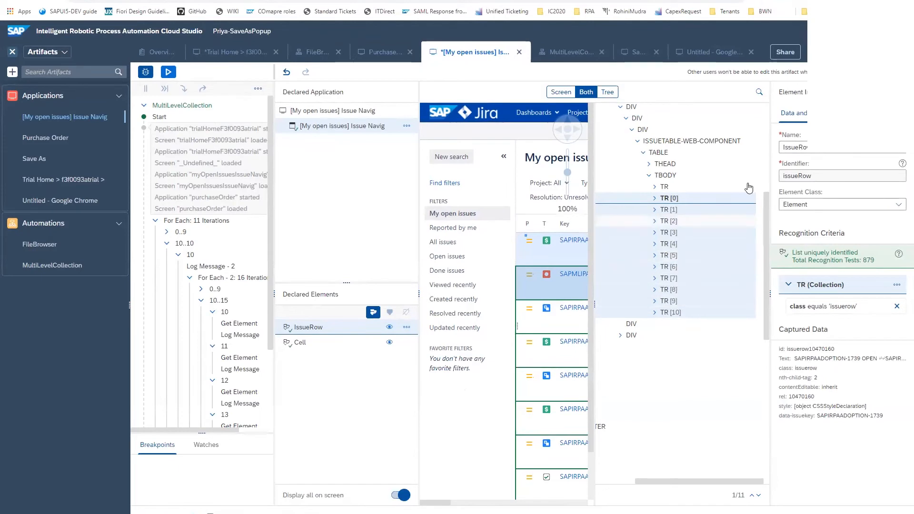
Compare the recognition criteria and matched tree nodes of the IssueRow and Cell collections on the My open issues screen
click(335, 343)
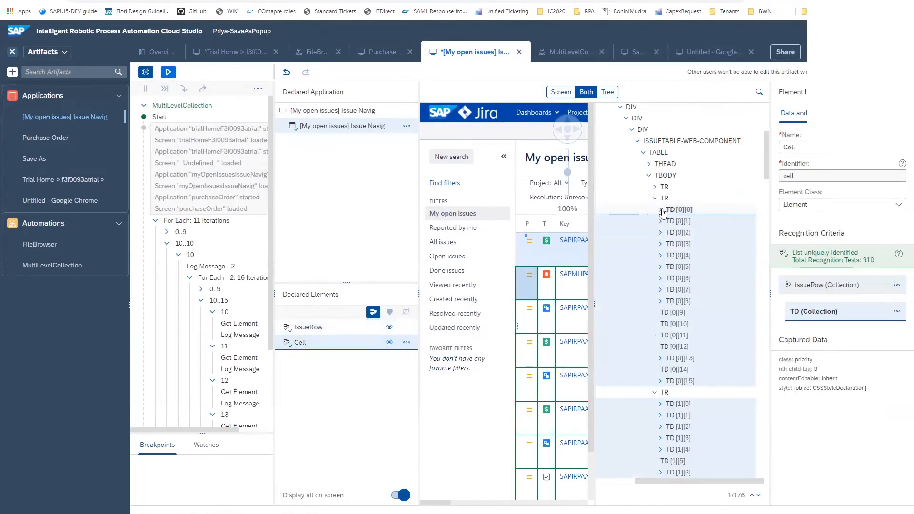
click(314, 328)
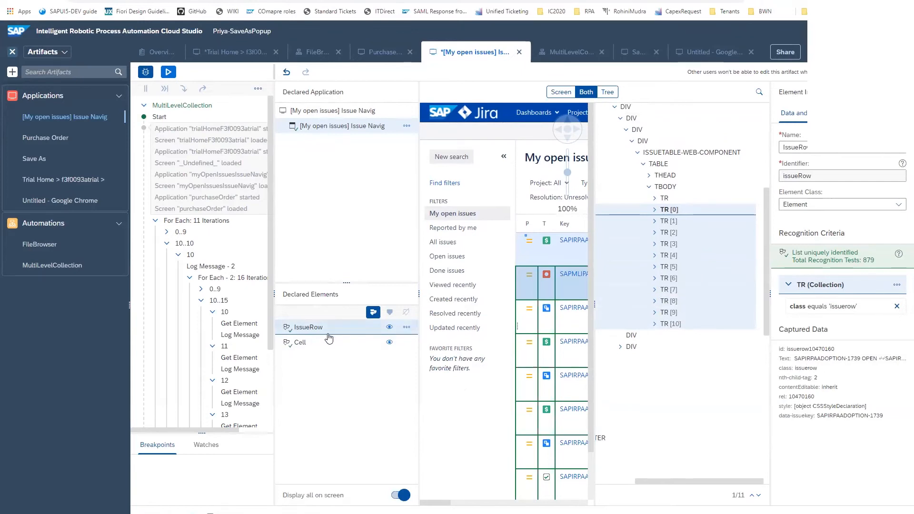
click(407, 329)
click(314, 343)
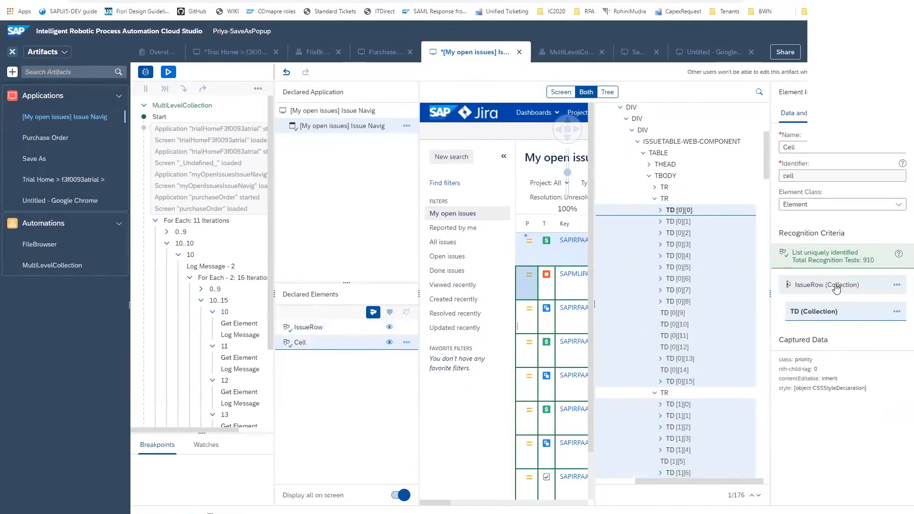
Review the options of the TD collection criterion and both declared elements, expand the TD [0][0] node and widen the screen preview
click(897, 312)
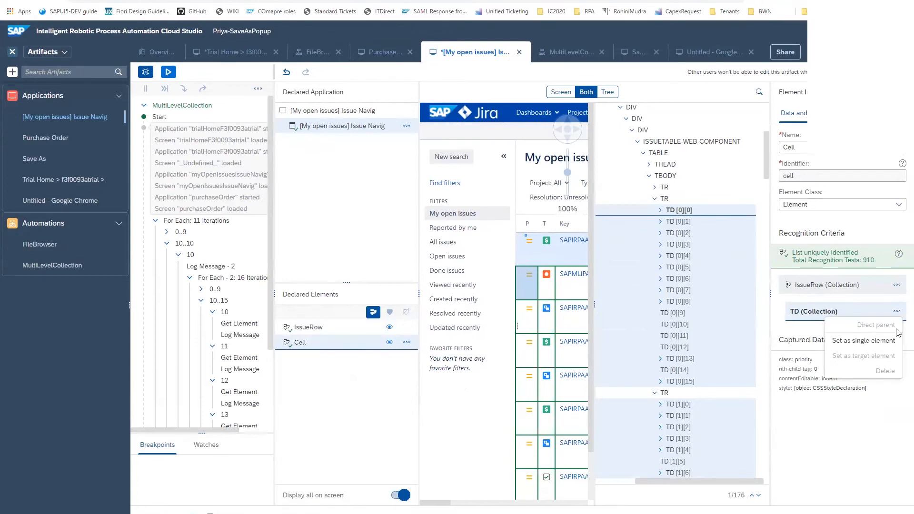
click(407, 342)
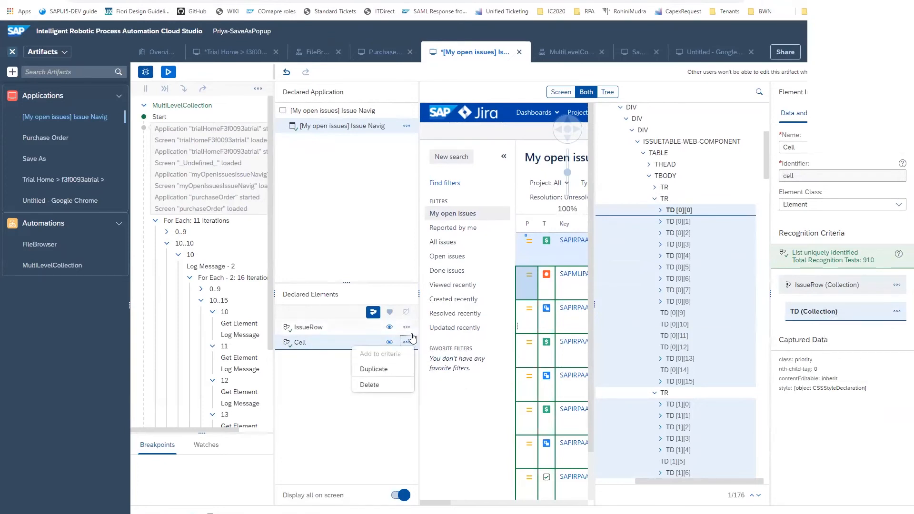
click(407, 327)
click(381, 340)
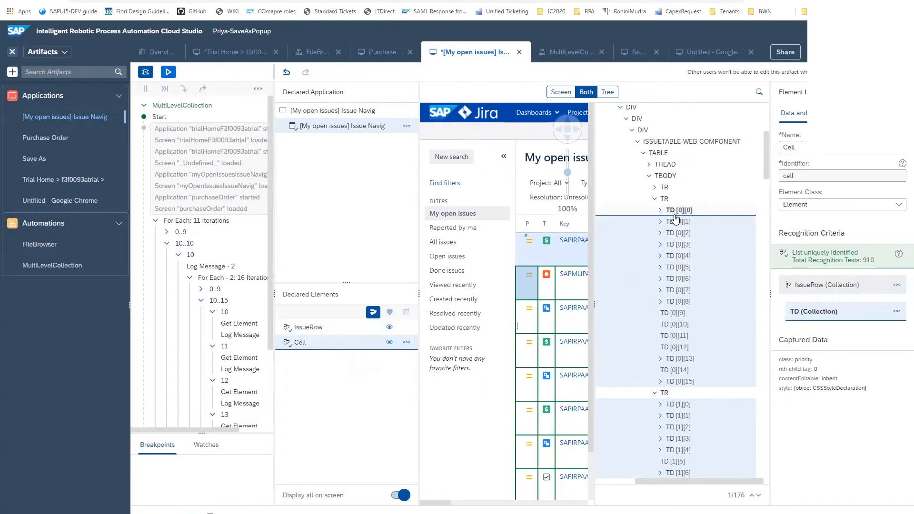
click(661, 211)
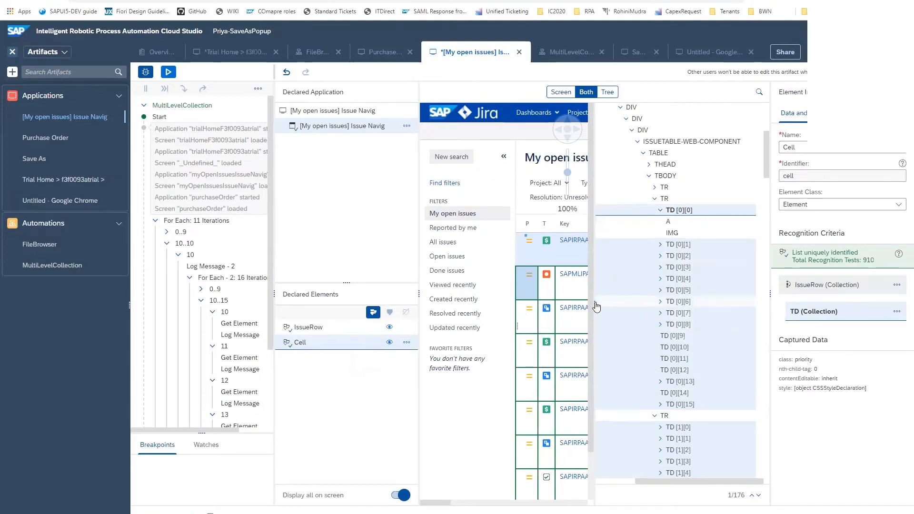
drag(596, 306, 671, 304)
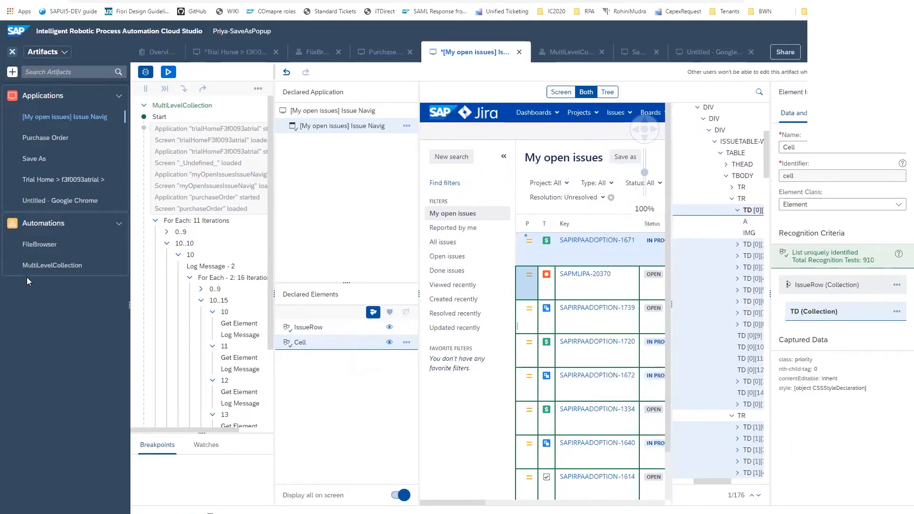
Create a new automation named Multilevel with the identifier multilevel
click(12, 72)
mouse_move(24, 89)
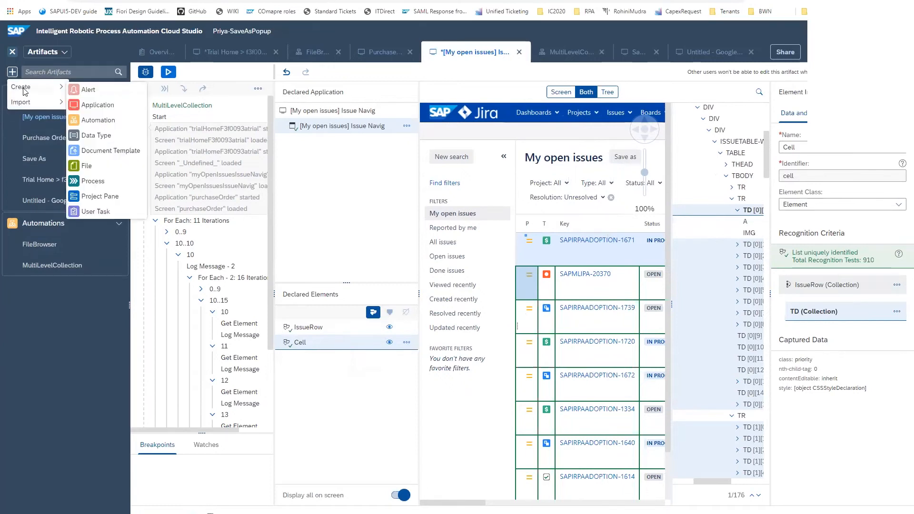
click(107, 119)
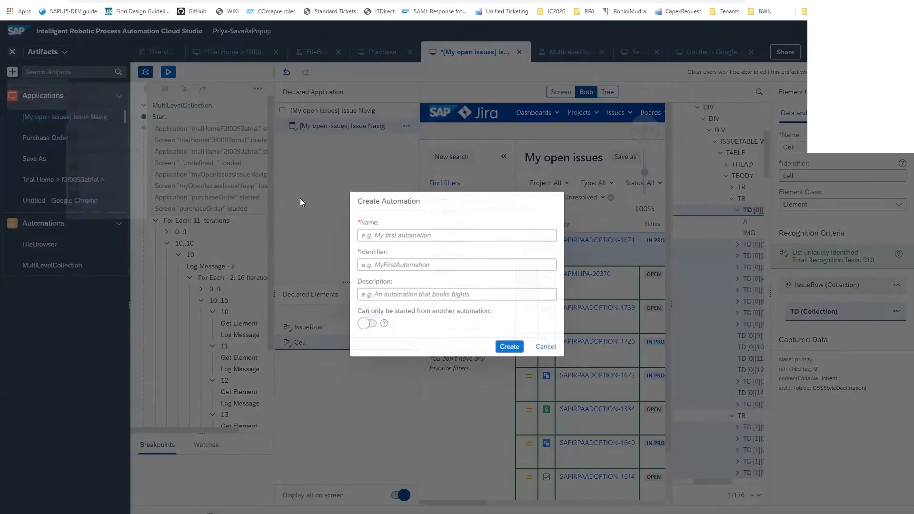
text(Mut)
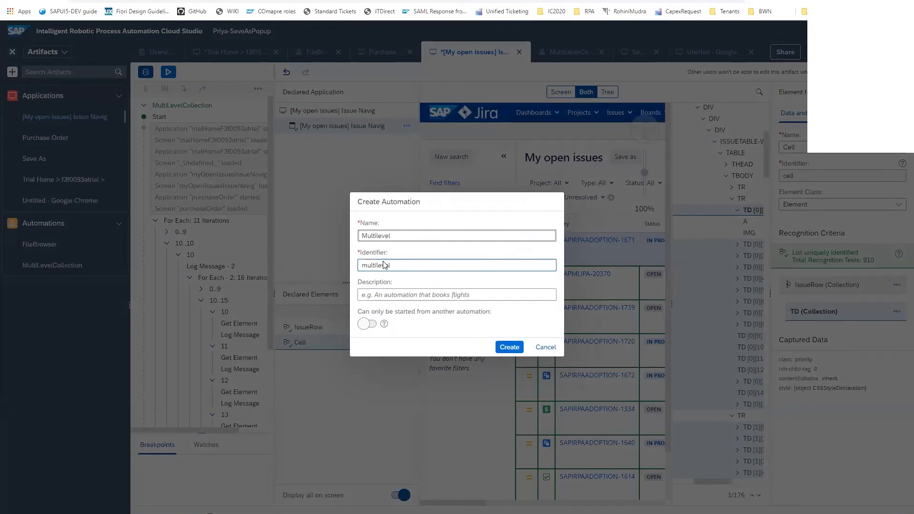
click(509, 347)
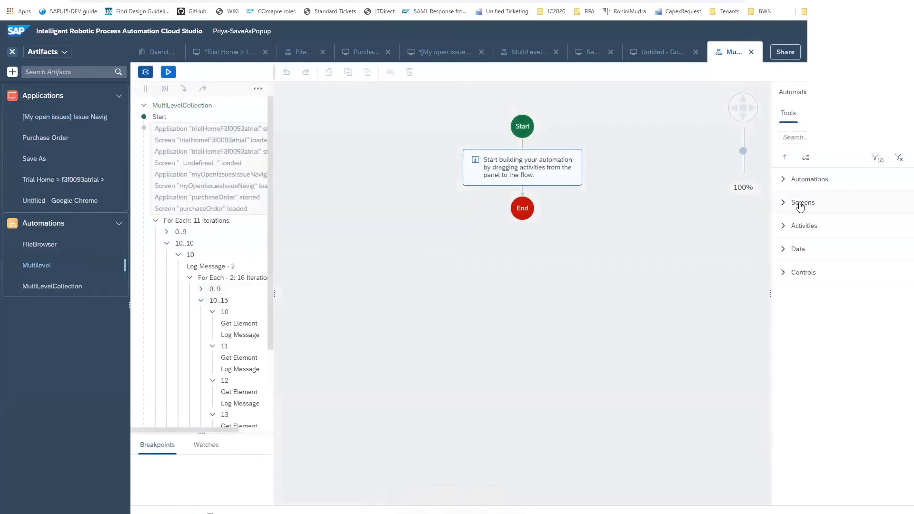
Add the [My open issues] Issue Navig screen to the Multilevel automation flow between Start and End
click(783, 204)
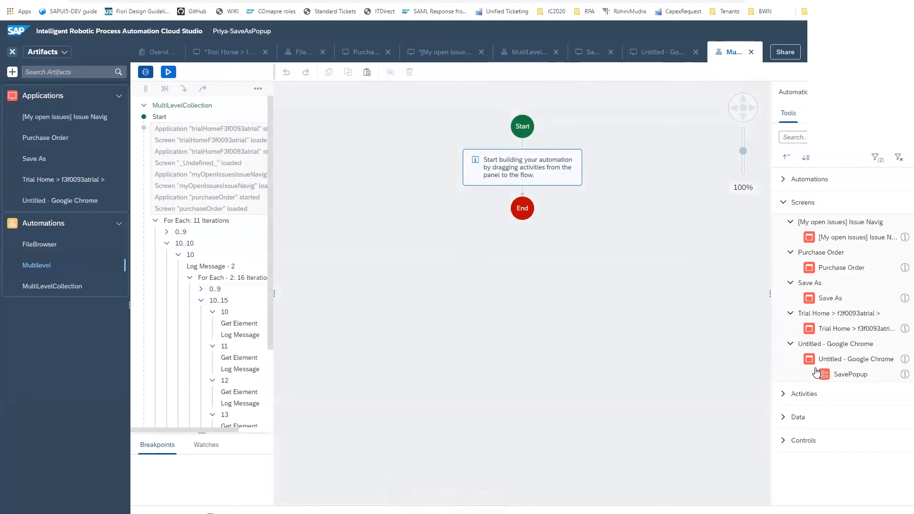
drag(857, 237, 509, 169)
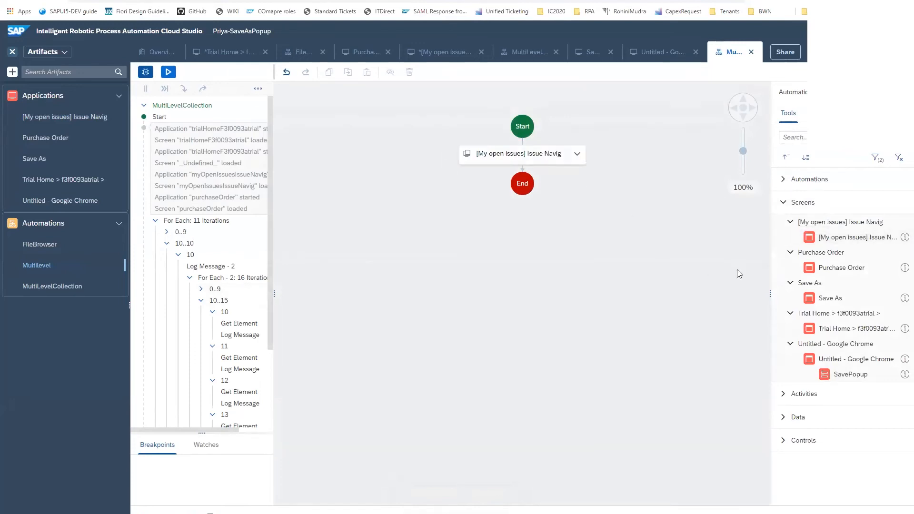
click(802, 278)
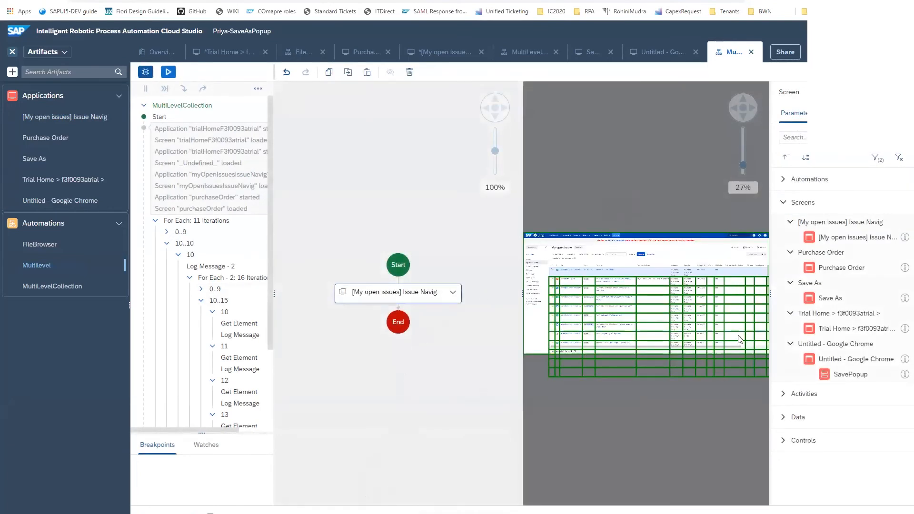
Find the Get Element activity and apply it to the Cell collection in the My open issues screen preview
click(798, 139)
text(get)
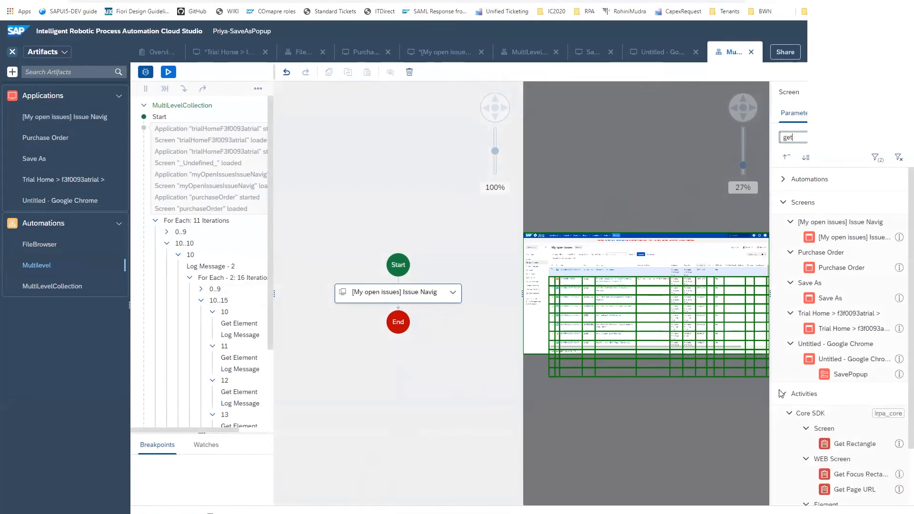
drag(851, 308, 599, 304)
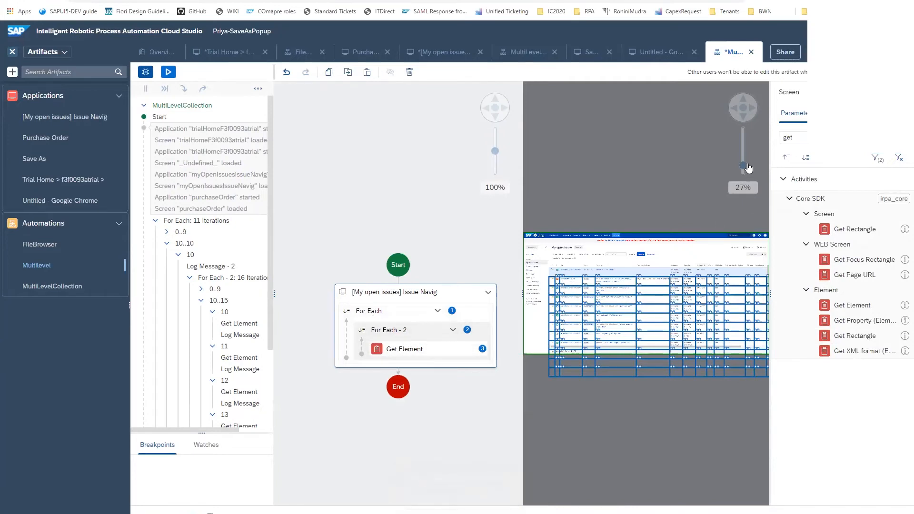
drag(744, 167, 745, 161)
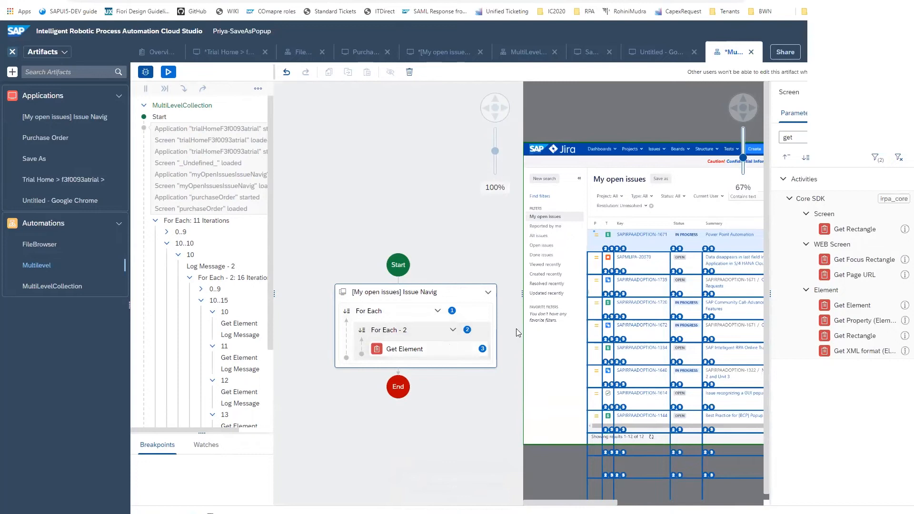
key(BackSpace)
key(BackSpace)
key(BackSpace)
text(log)
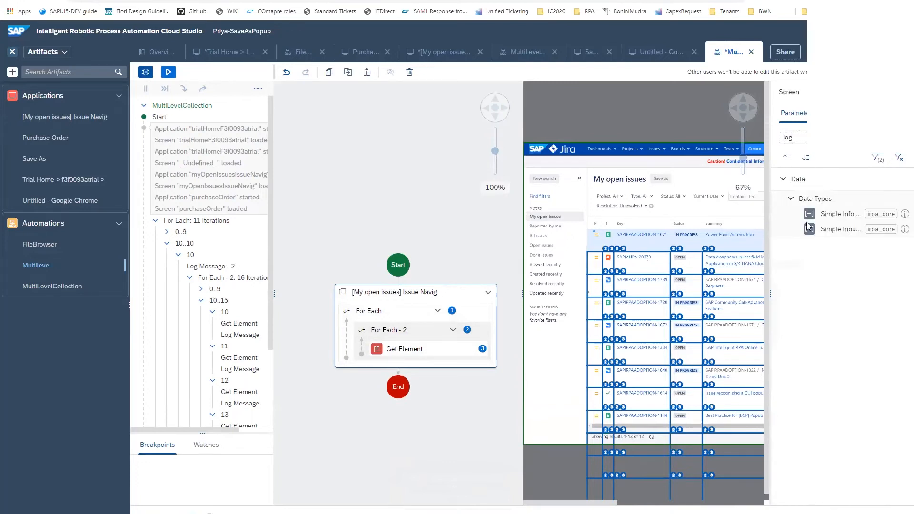
key(BackSpace)
key(BackSpace)
key(BackSpace)
Find the Log Message activity at automation level and add it after Get Element inside the For Each - 2 loop
click(433, 173)
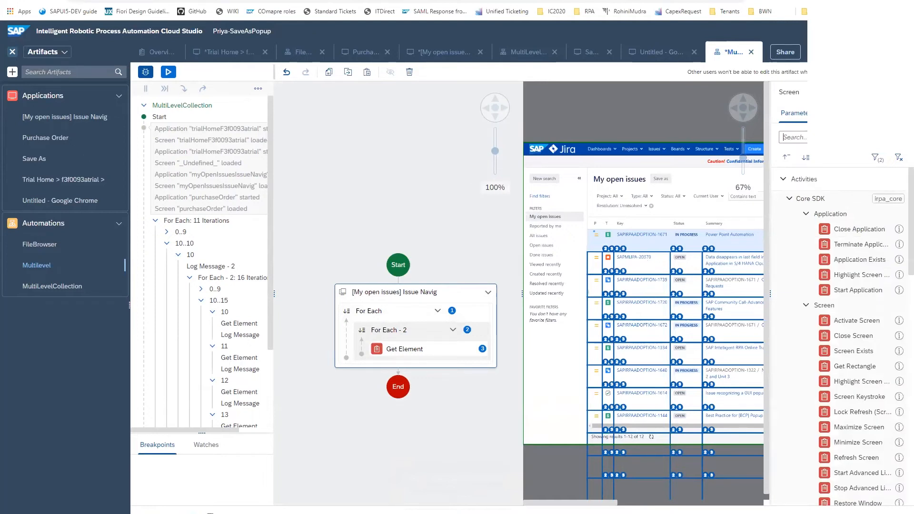
text(log)
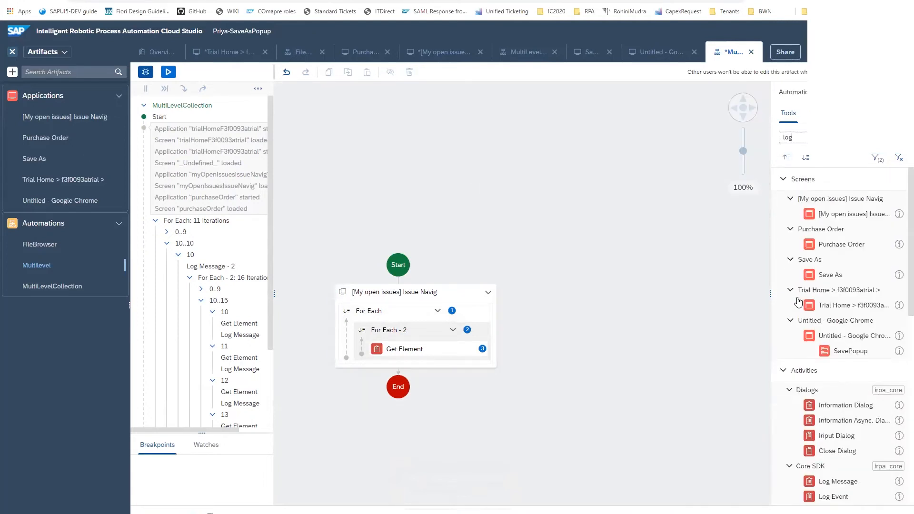
drag(836, 483, 430, 361)
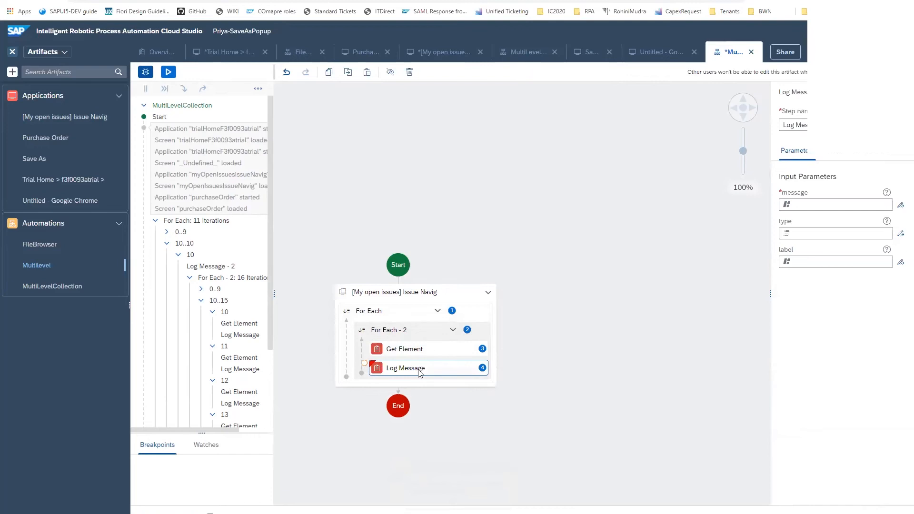
Set the Log Message's message to the text output of Get Element and save the automation
click(866, 204)
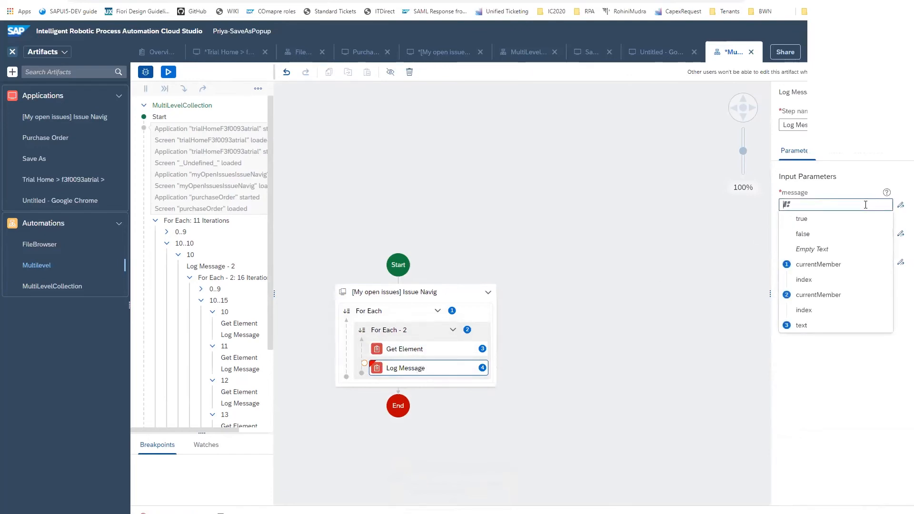
click(803, 326)
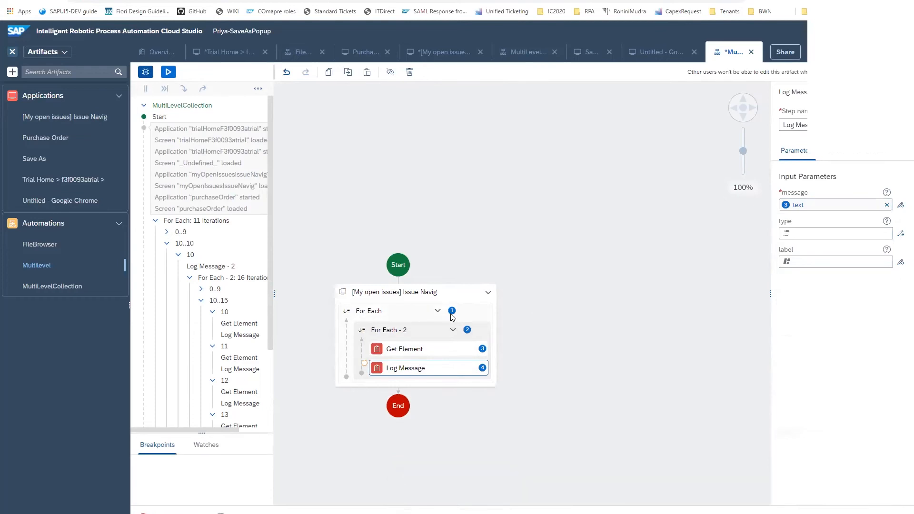
key(ctrl+s)
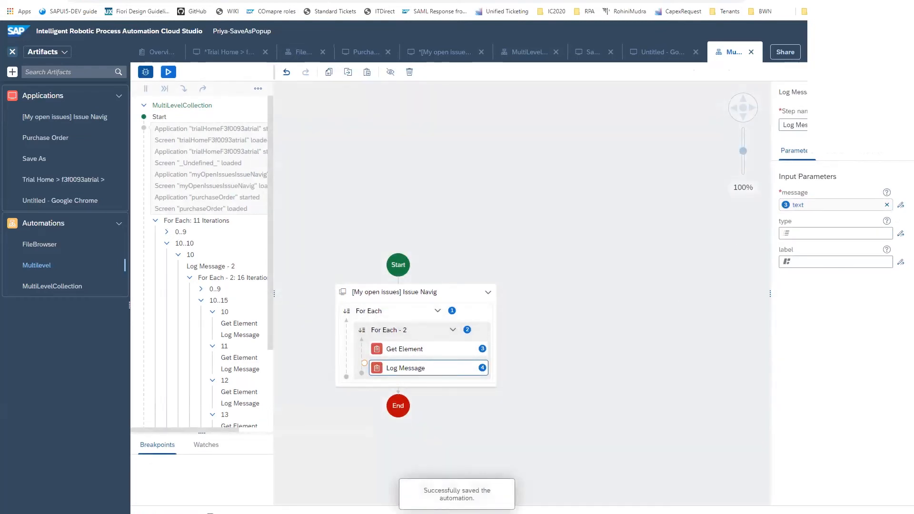
Add a Log Message inside For Each, before For Each - 2, with the message expression 'Row number' + Step1.index
click(901, 92)
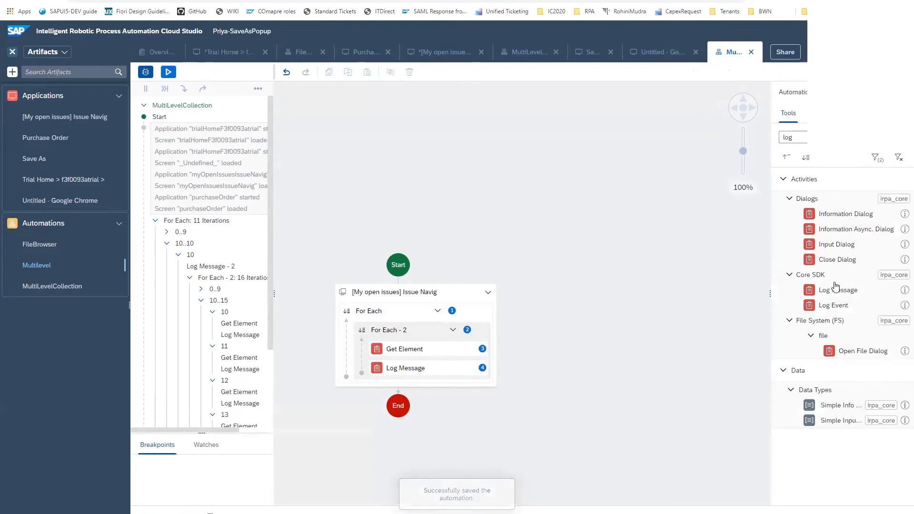
drag(842, 294, 397, 331)
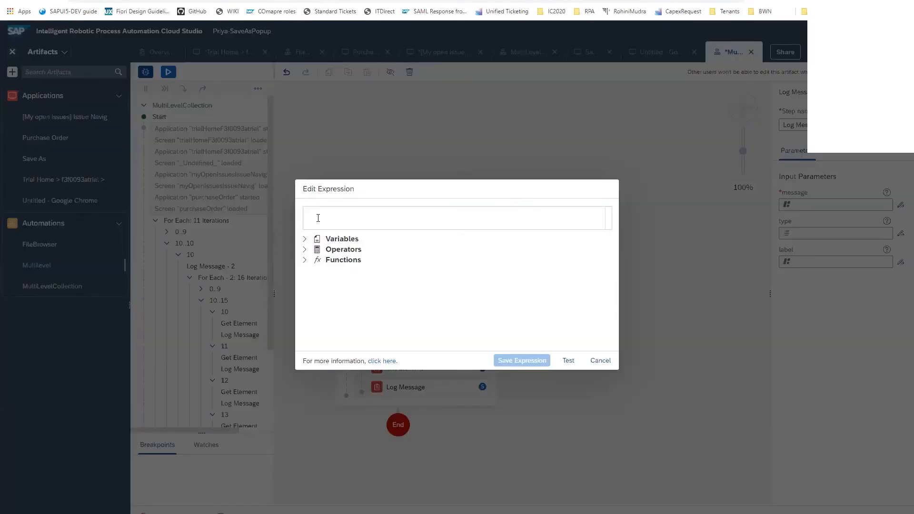
text(Row)
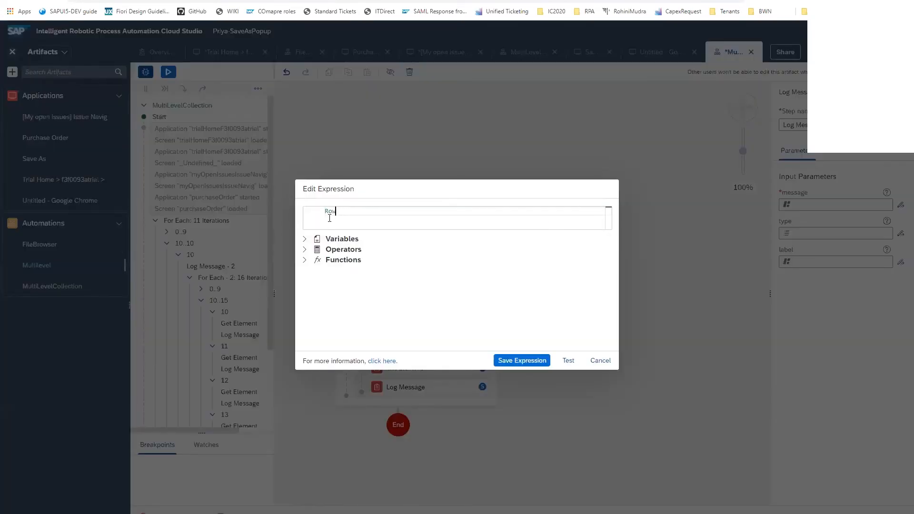
text(number)
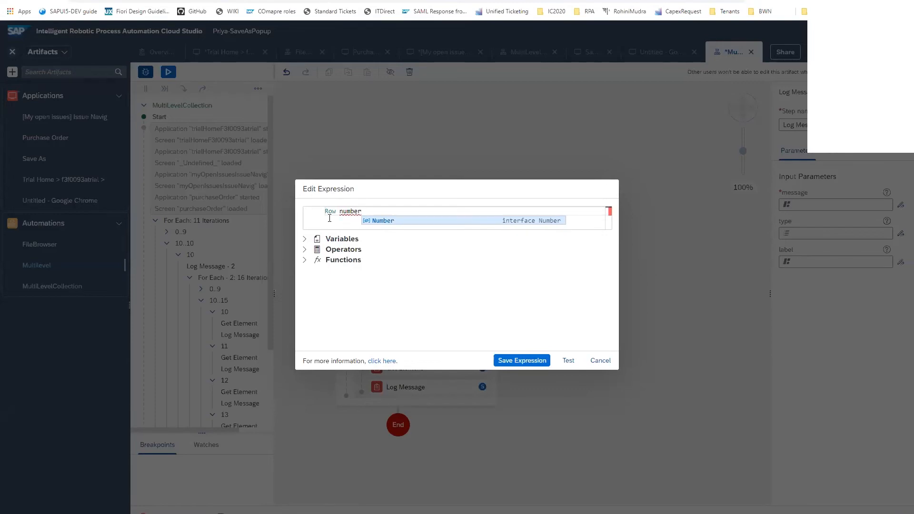
text(')
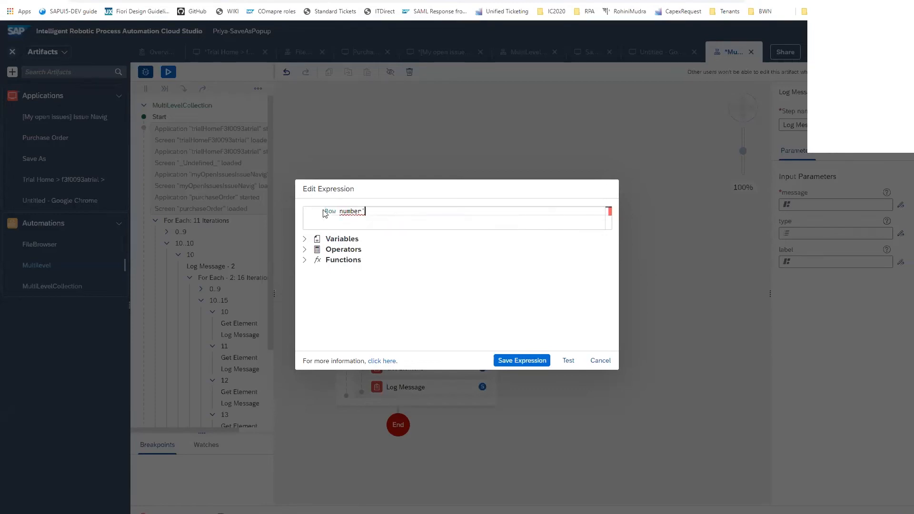
click(326, 211)
text(')
key(Right)
key(Right)
key(Right)
key(Right)
text(+)
click(306, 239)
click(347, 267)
click(526, 362)
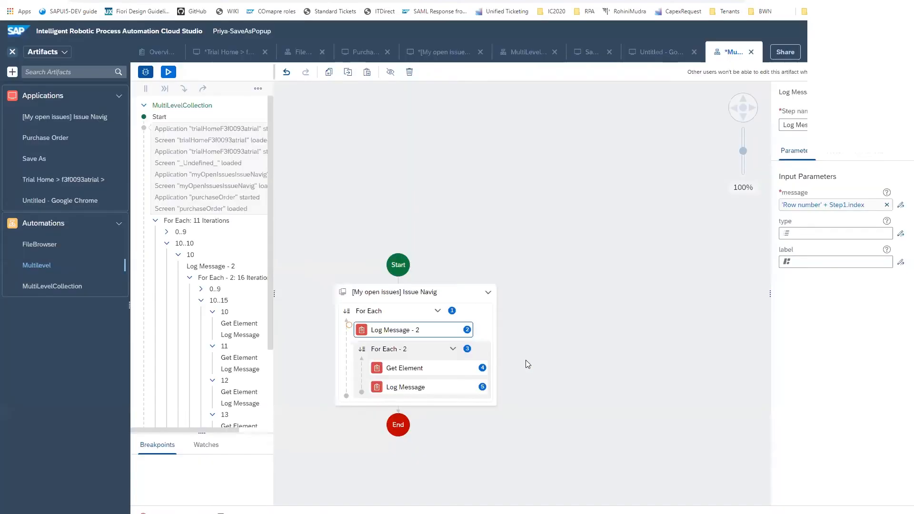
Save the Multilevel automation and start its test run in the preselected environment
click(821, 52)
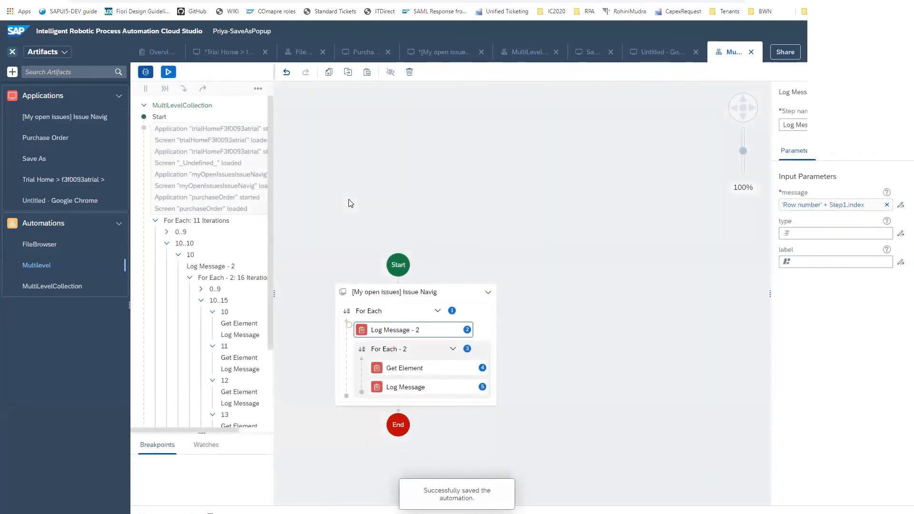
click(167, 72)
click(483, 303)
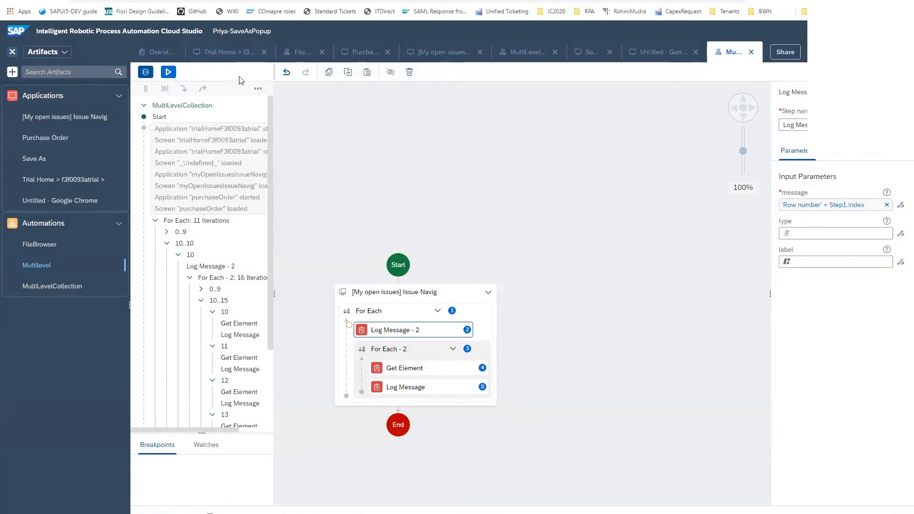
click(168, 72)
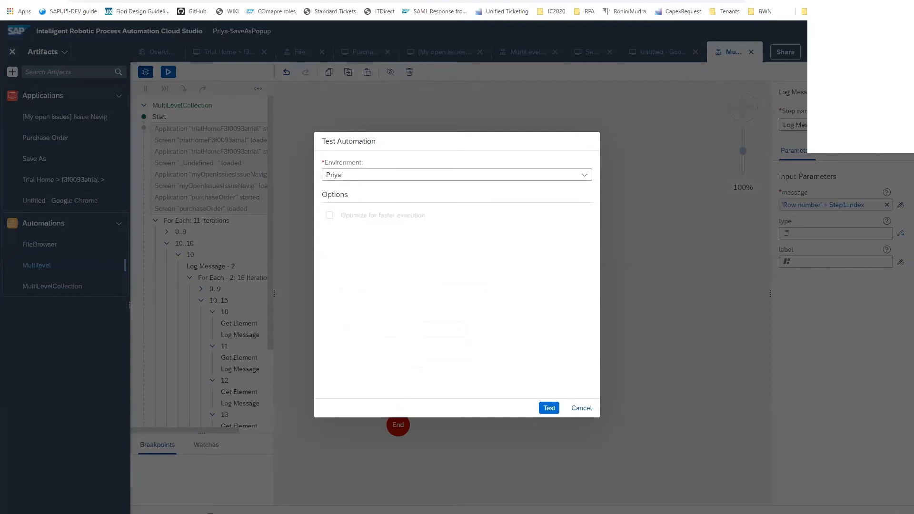
click(548, 407)
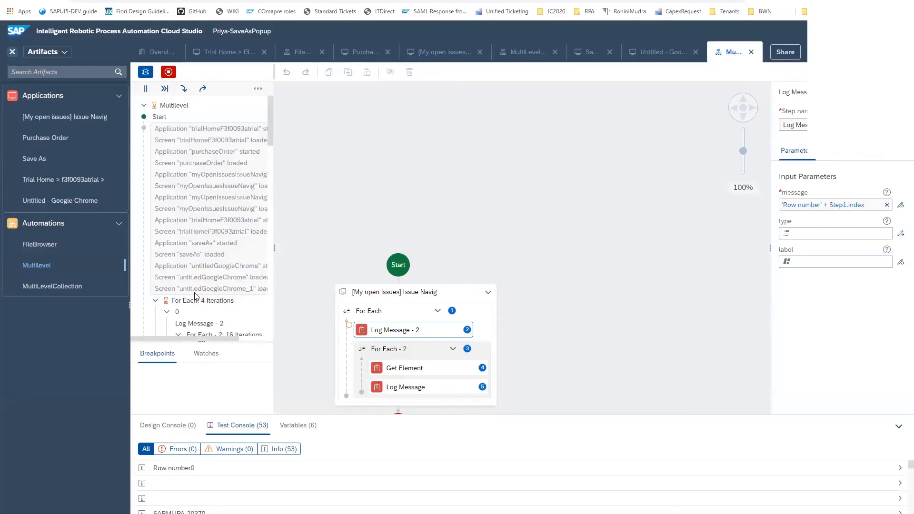
Review the test run's console output and look at the details of the Row number0 entry
scroll(196, 296, down, 1)
scroll(196, 297, up, 1)
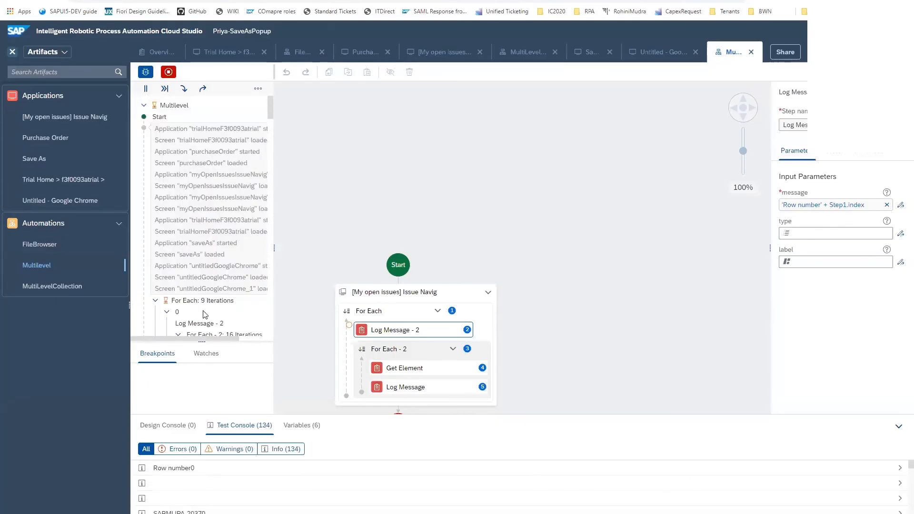
click(182, 469)
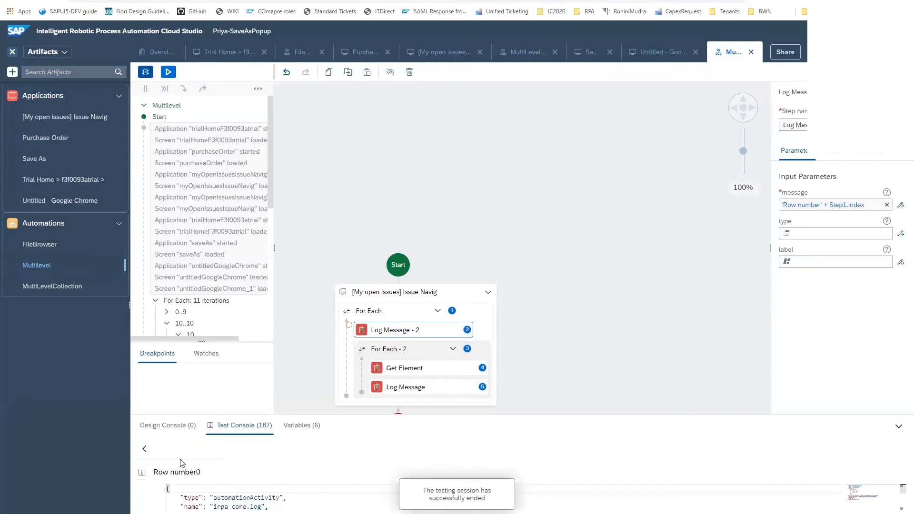
click(144, 449)
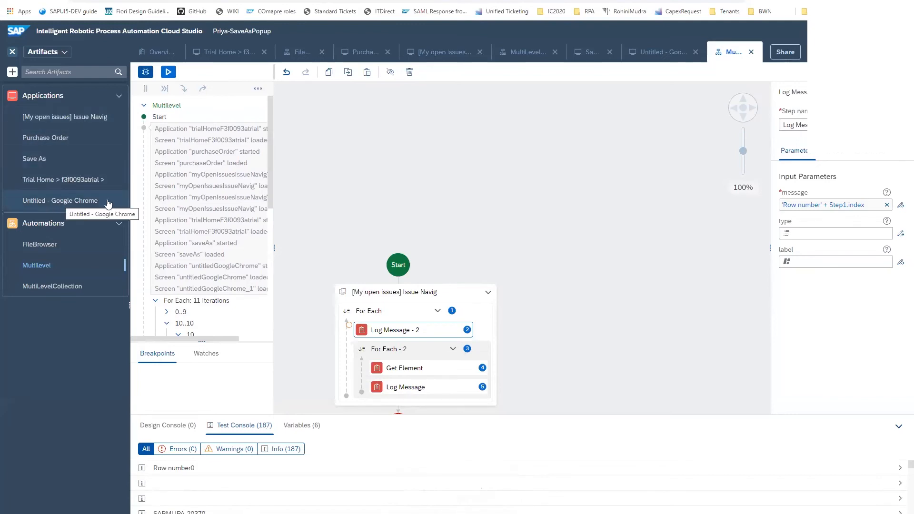
Compare the console entries with the [My open issues] Issue Navig screen preview and check the details of the Row number1 entry
click(407, 290)
click(817, 276)
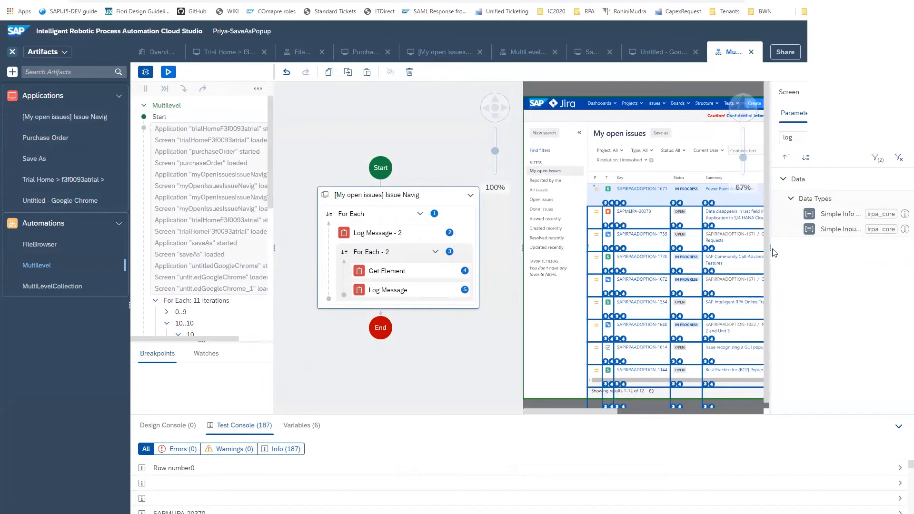
drag(760, 248, 703, 248)
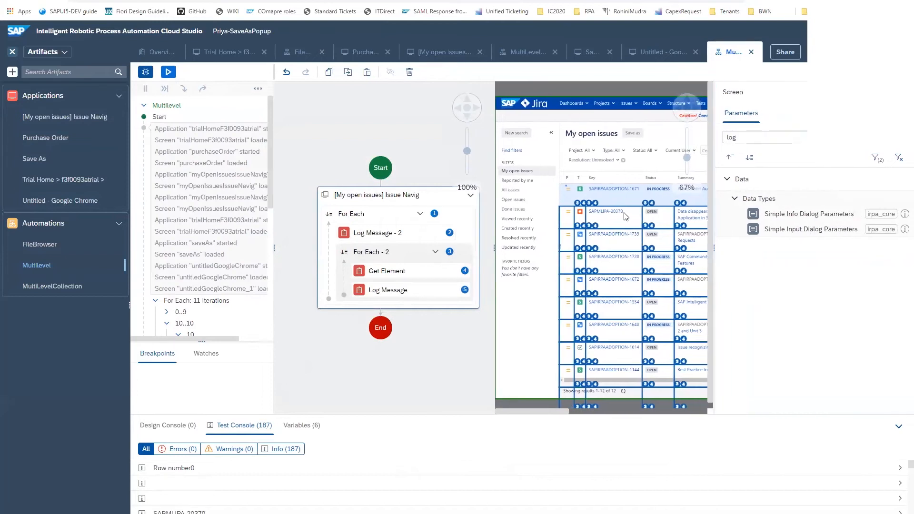
scroll(237, 508, down, 2)
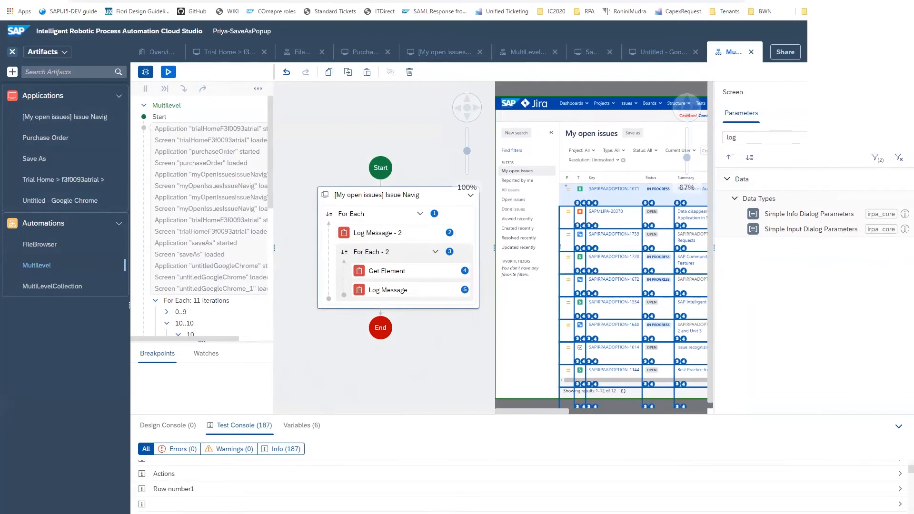
click(899, 92)
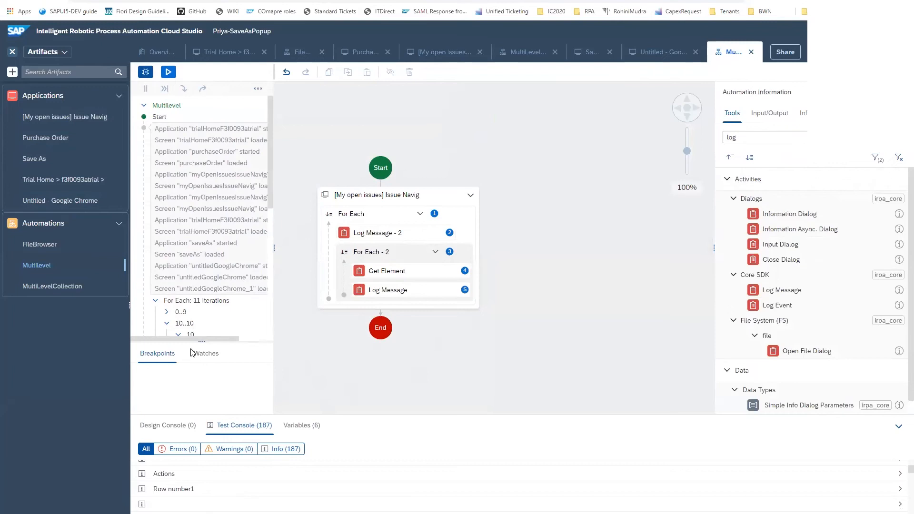
click(203, 488)
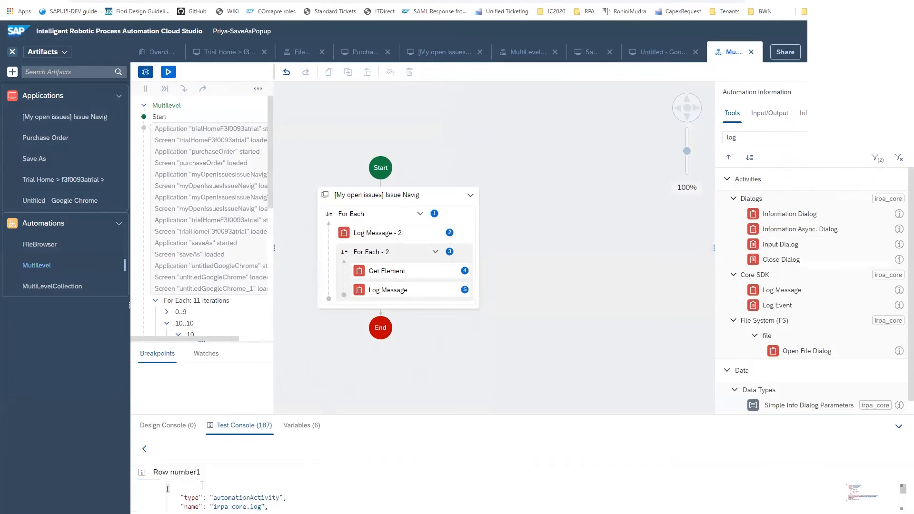
click(144, 449)
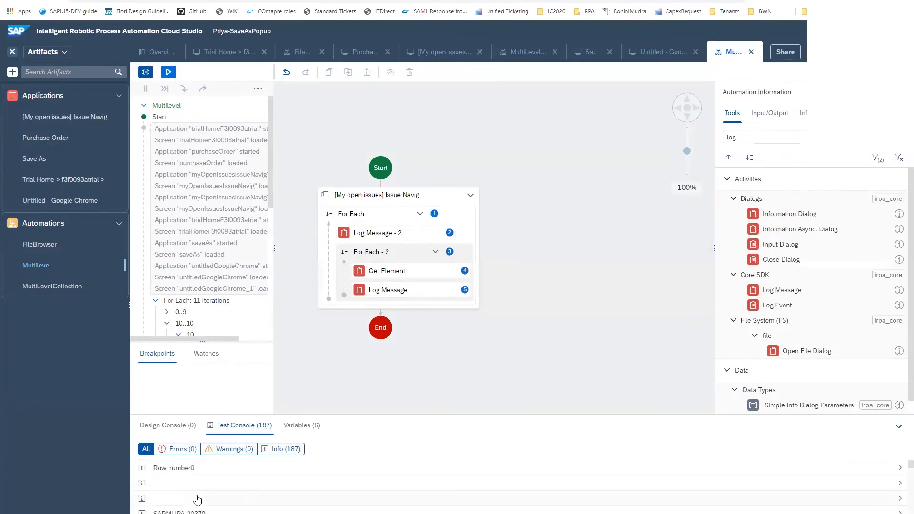
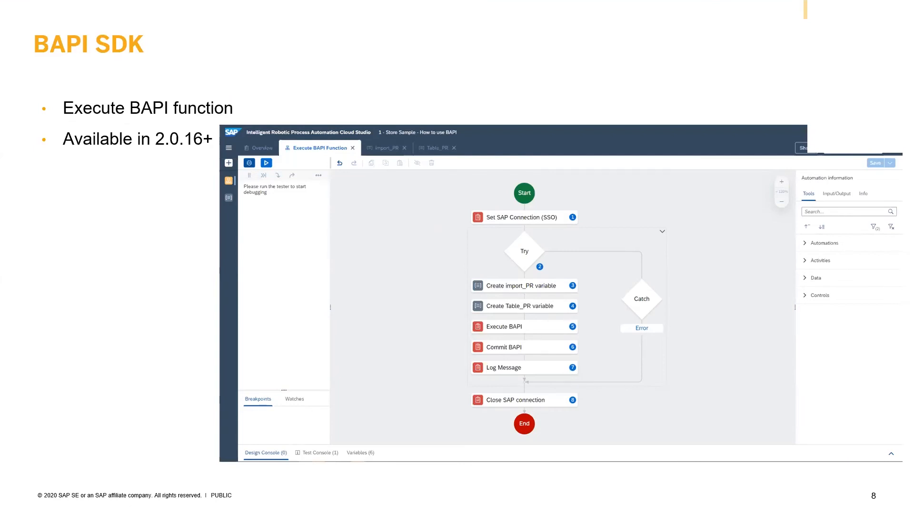
Switch to the SAP Easy Access window of system Q43 and decline the log-off
key(alt+Tab)
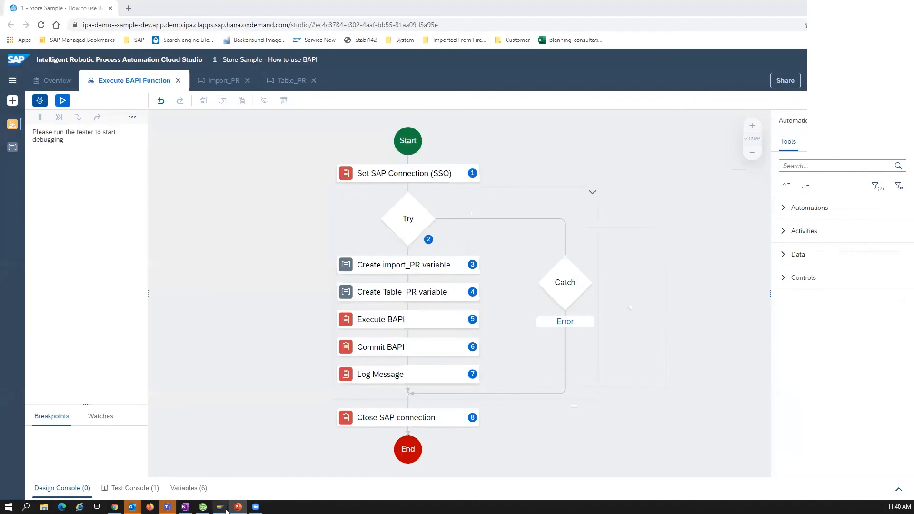
mouse_move(222, 509)
click(183, 471)
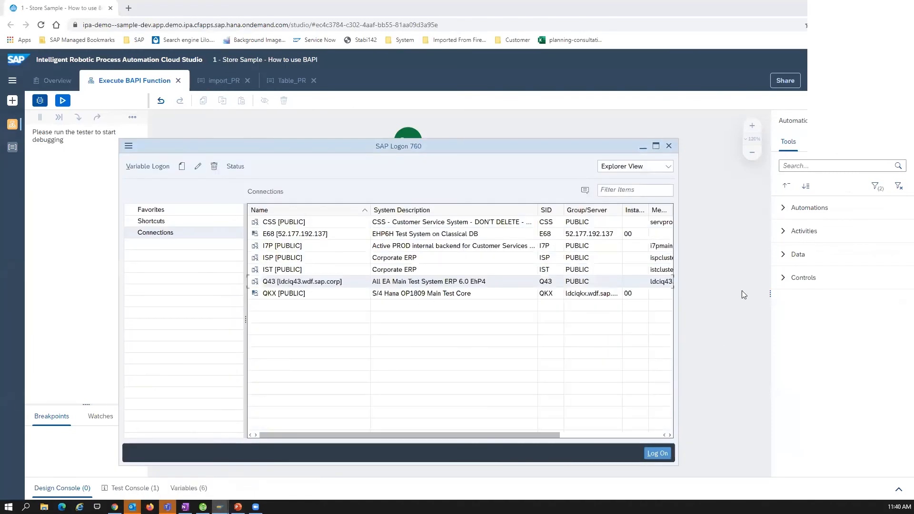
mouse_move(220, 508)
click(270, 469)
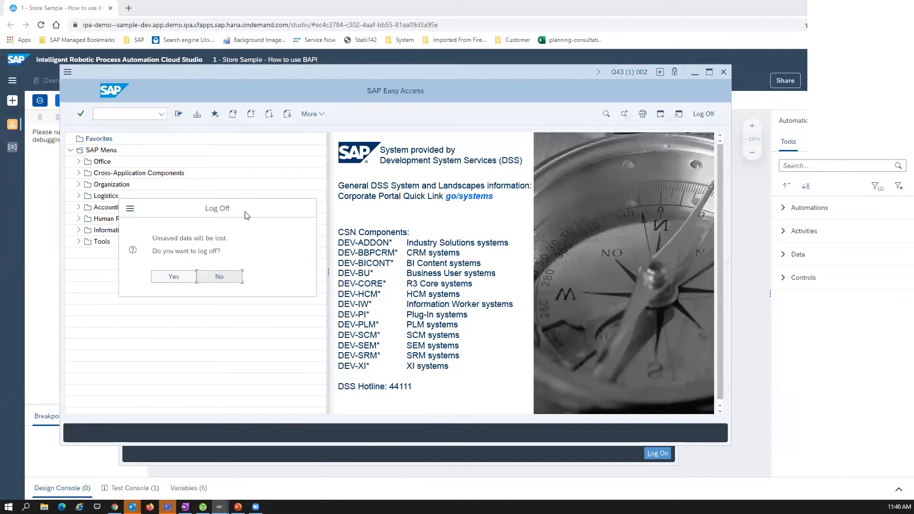
click(218, 277)
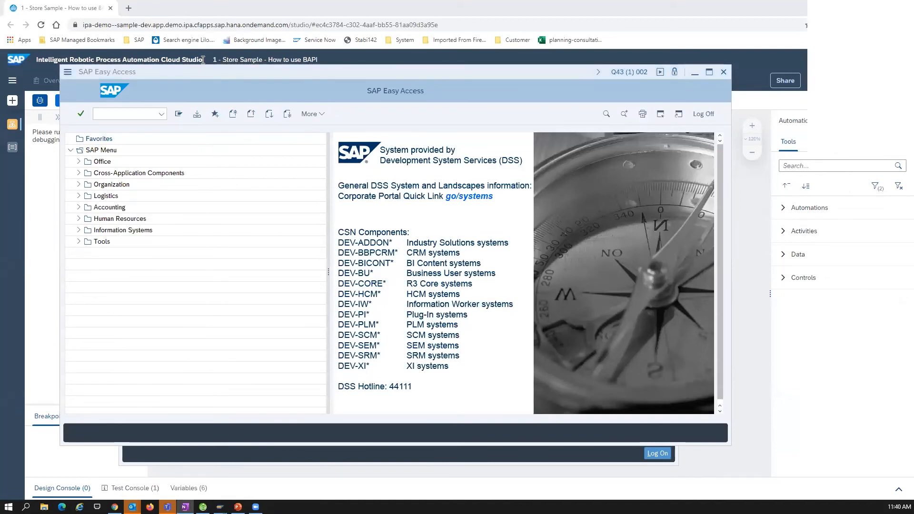
Open the Function Builder with transaction code SE37
click(113, 115)
text(SE37)
key(Return)
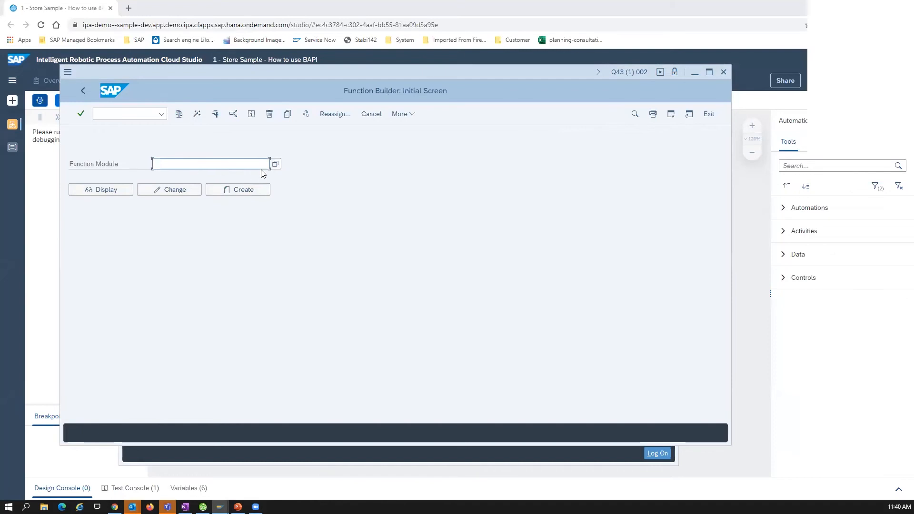
Enter BAPI_PR_CREATE as the function module and display it
text(BA)
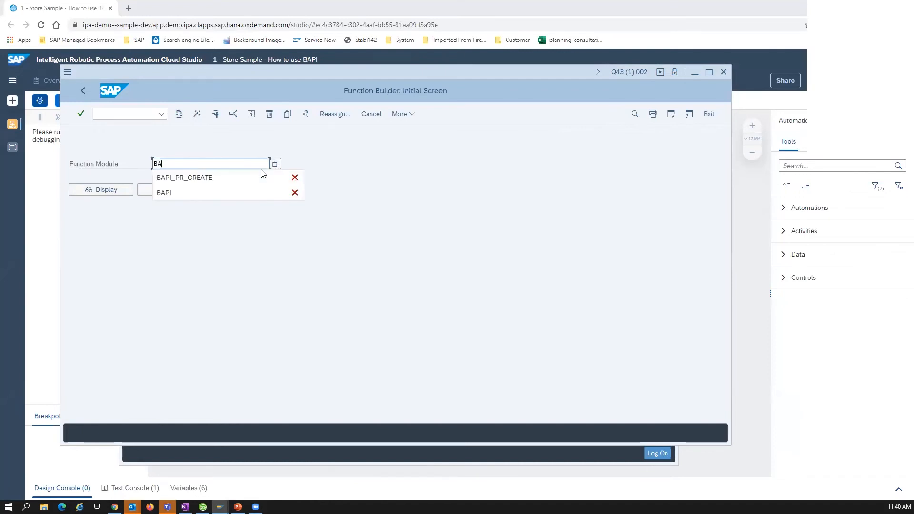
text(PI-P)
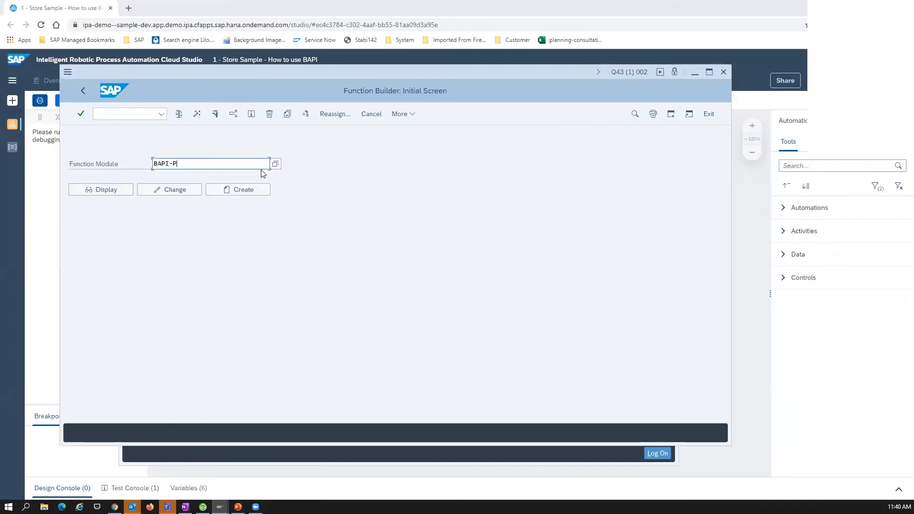
text(R-CRE)
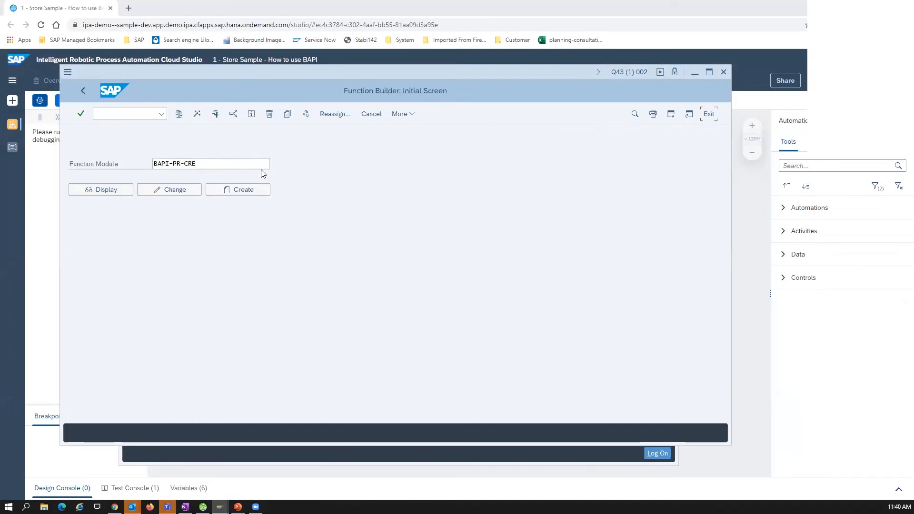
click(182, 164)
key(Delete)
text(_)
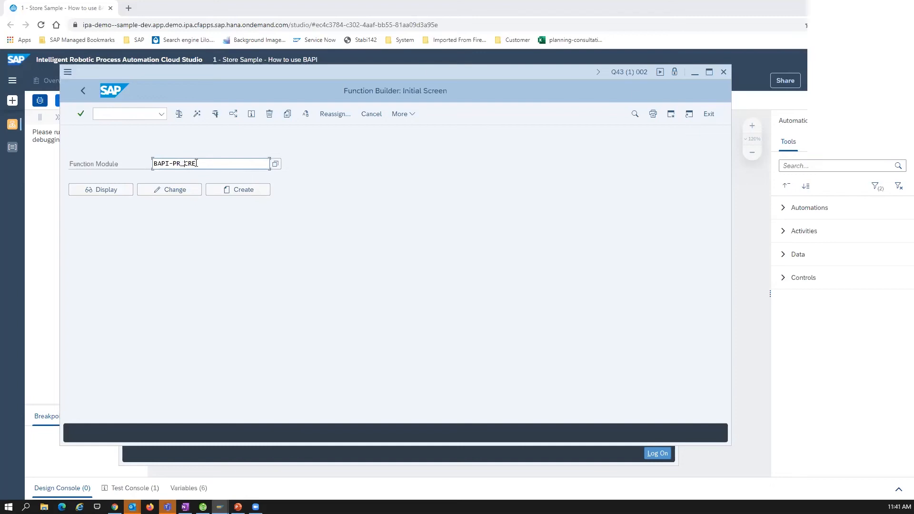
key(Delete)
text(_)
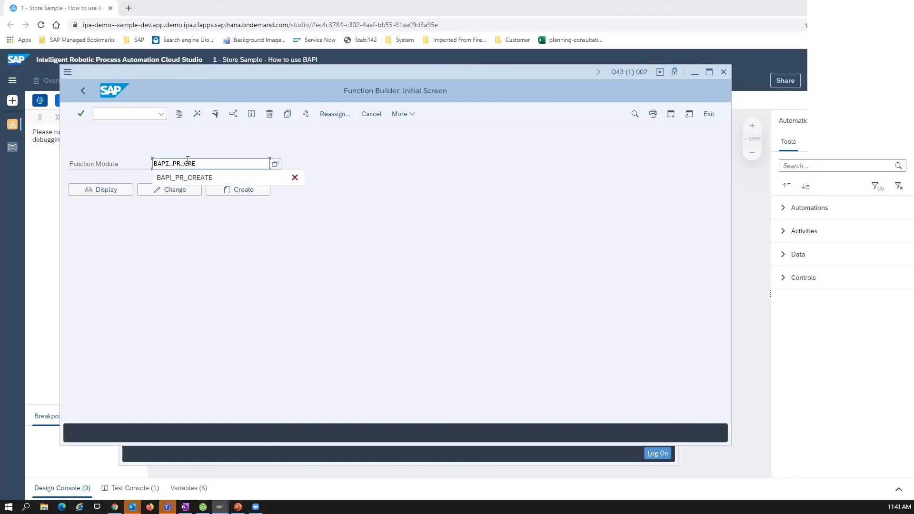
click(185, 177)
click(100, 190)
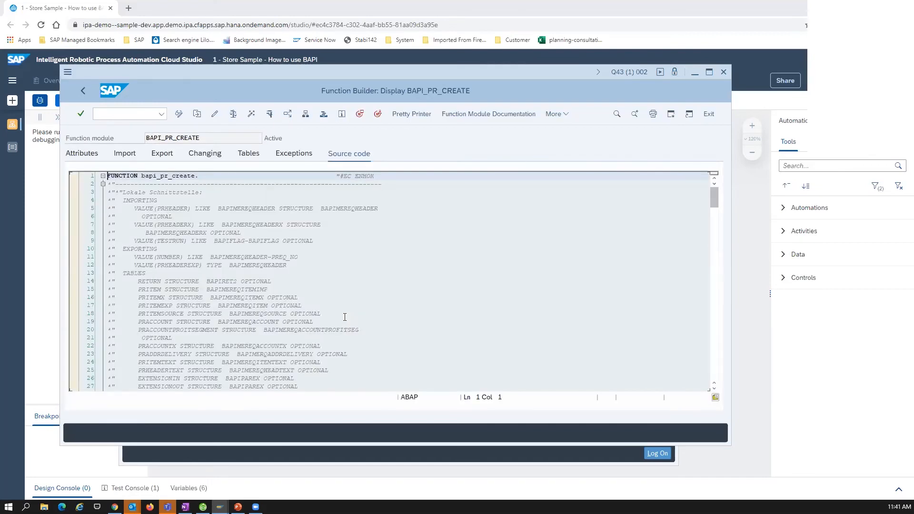
Examine the source code of BAPI_PR_CREATE and its import, export, changing and table parameters
scroll(345, 317, down, 15)
scroll(364, 294, down, 10)
scroll(357, 292, up, 20)
scroll(356, 291, up, 1)
click(126, 153)
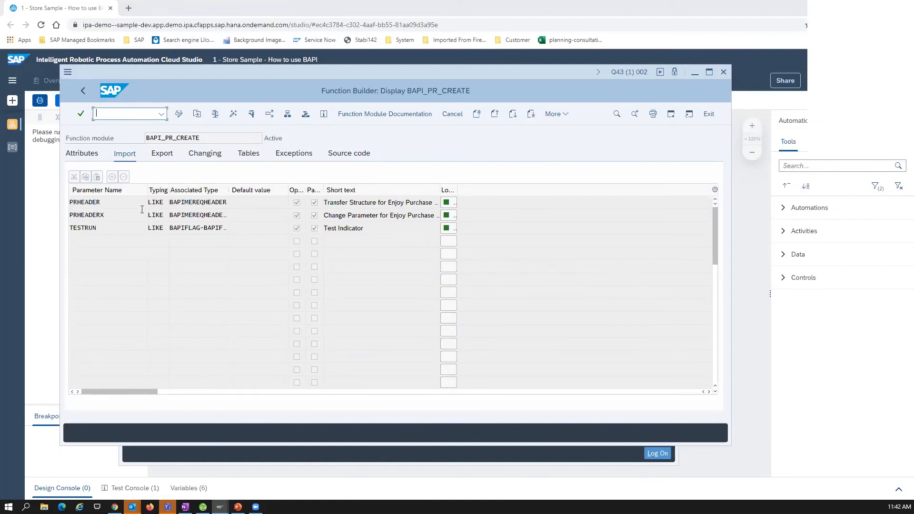
click(162, 155)
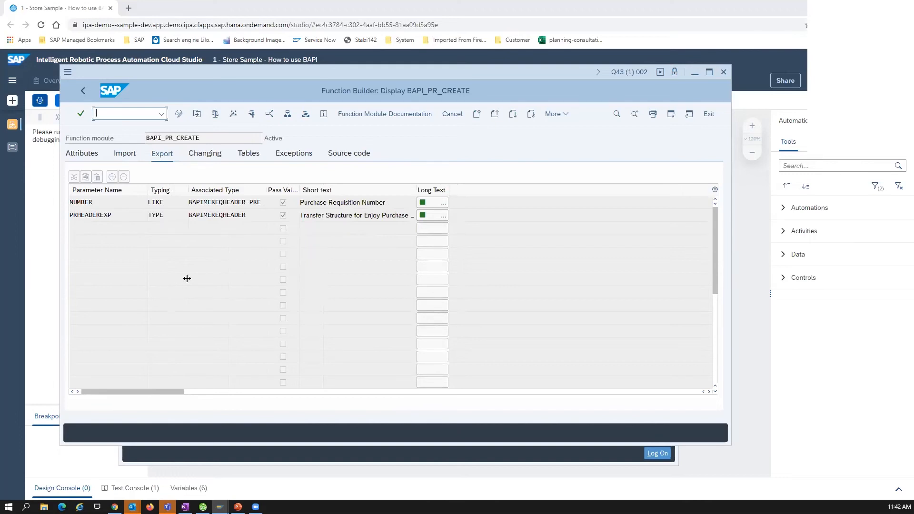
click(205, 154)
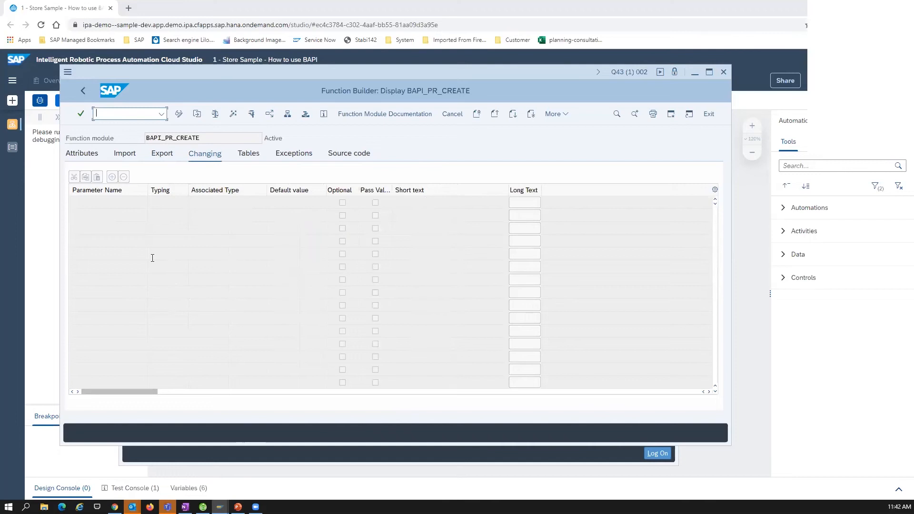
click(248, 154)
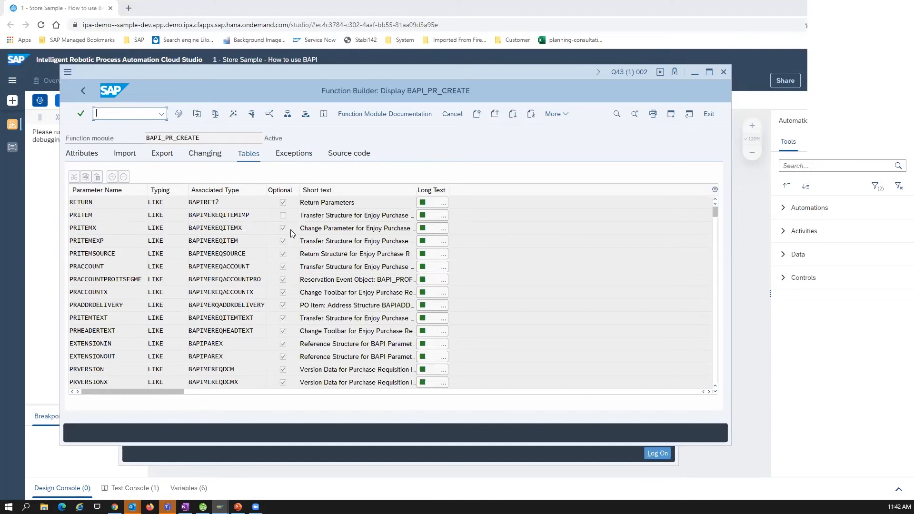
Open the test screen of BAPI_PR_CREATE and examine the fields of a PRITEM entry in the Structure Editor
click(110, 217)
key(F8)
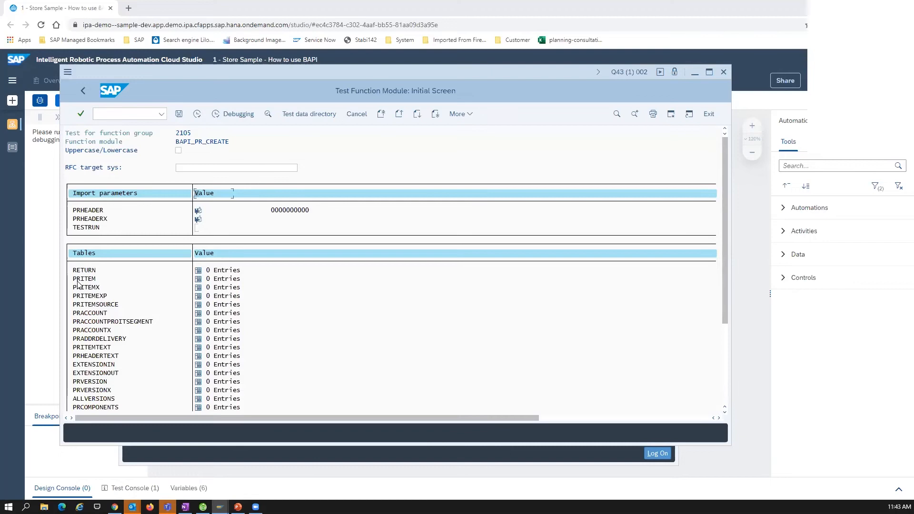
click(198, 279)
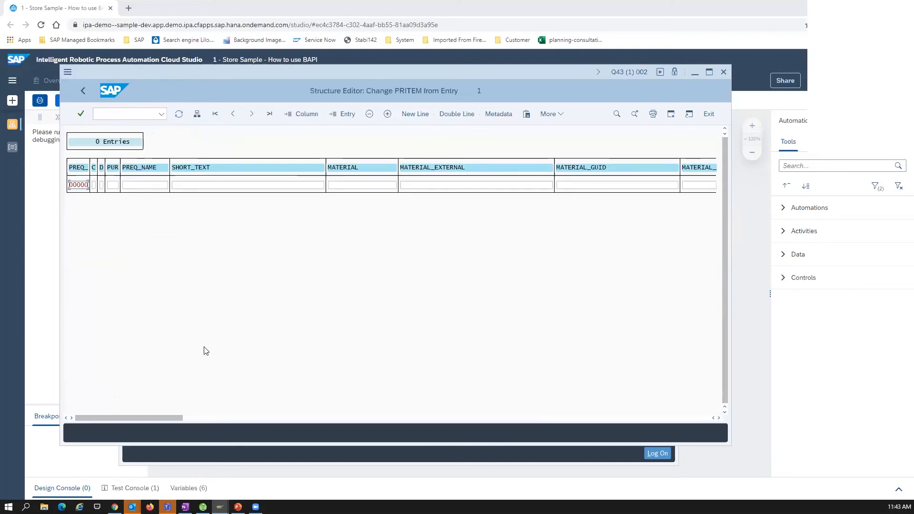
click(197, 114)
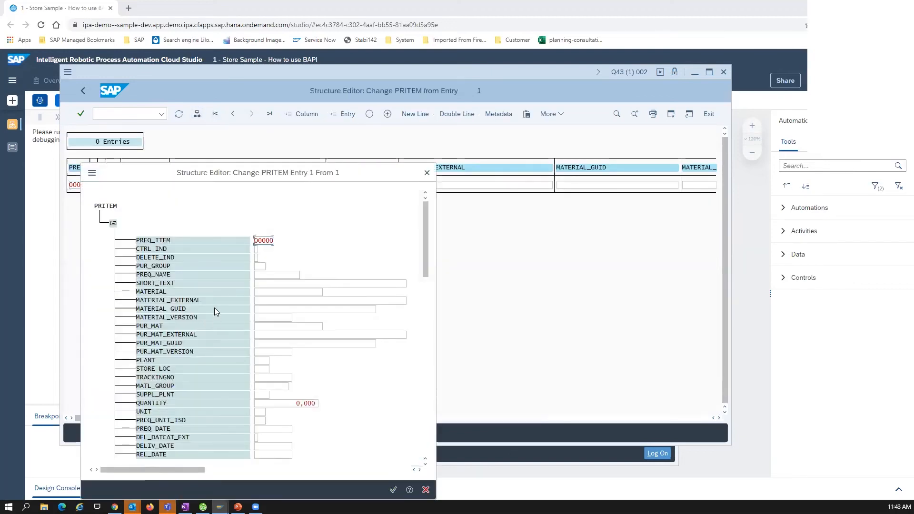
scroll(171, 249, down, 8)
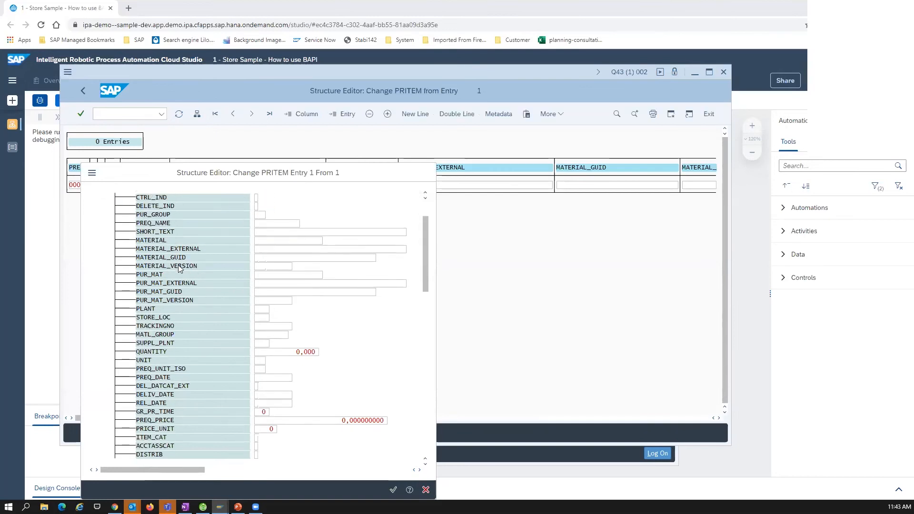
scroll(230, 320, down, 3)
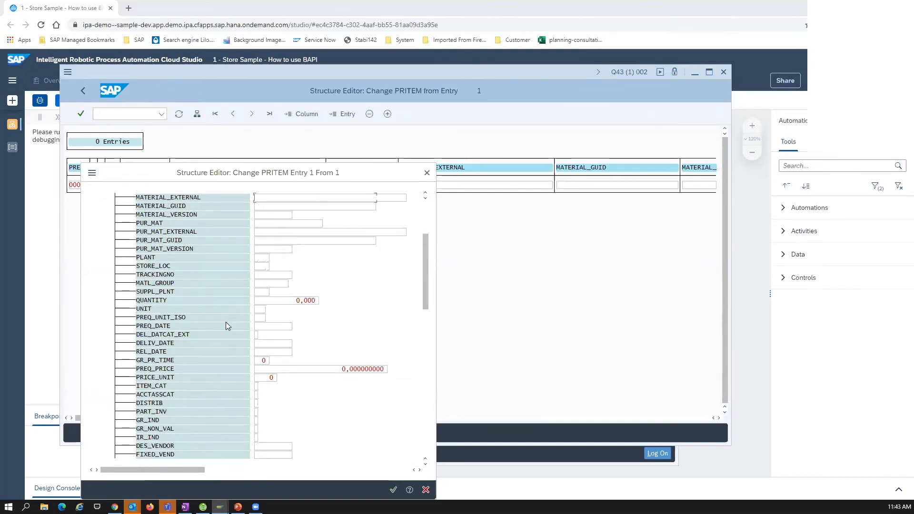
scroll(226, 326, up, 3)
scroll(225, 327, up, 5)
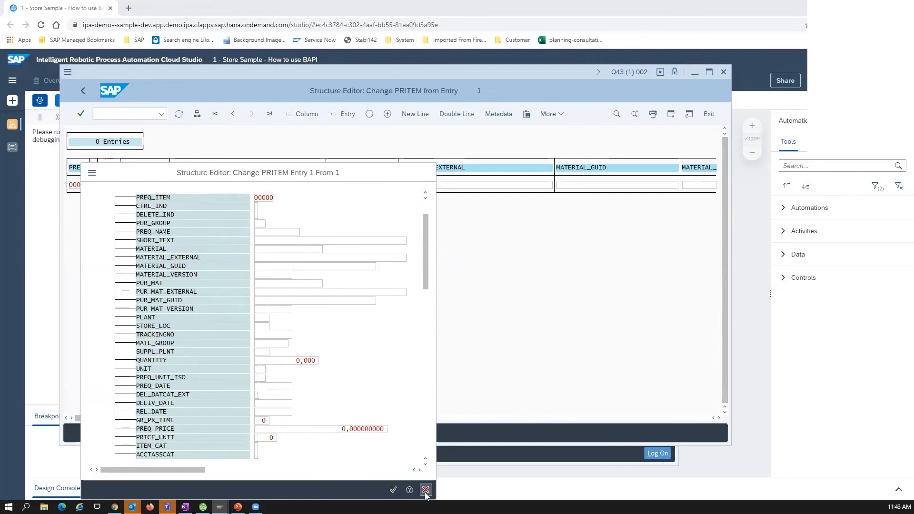
click(426, 489)
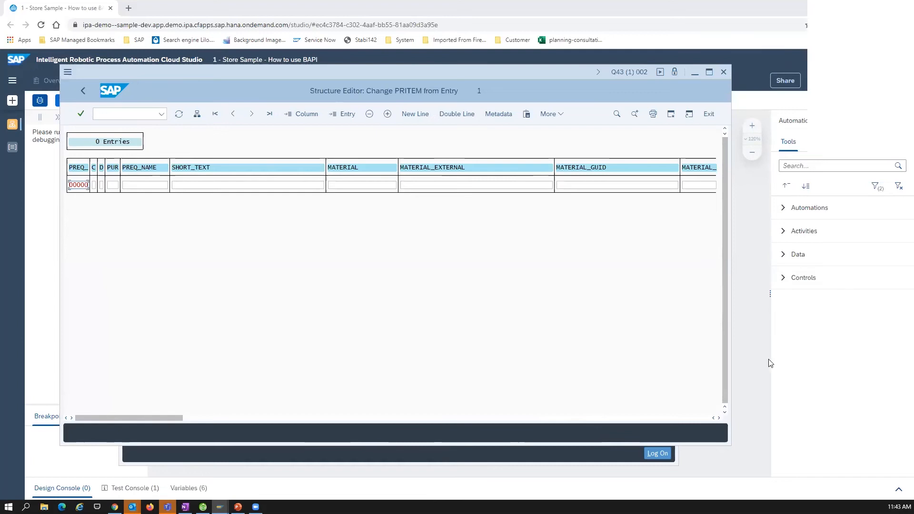
Switch back to Cloud Studio and review the SDK dependencies in the project properties
click(734, 38)
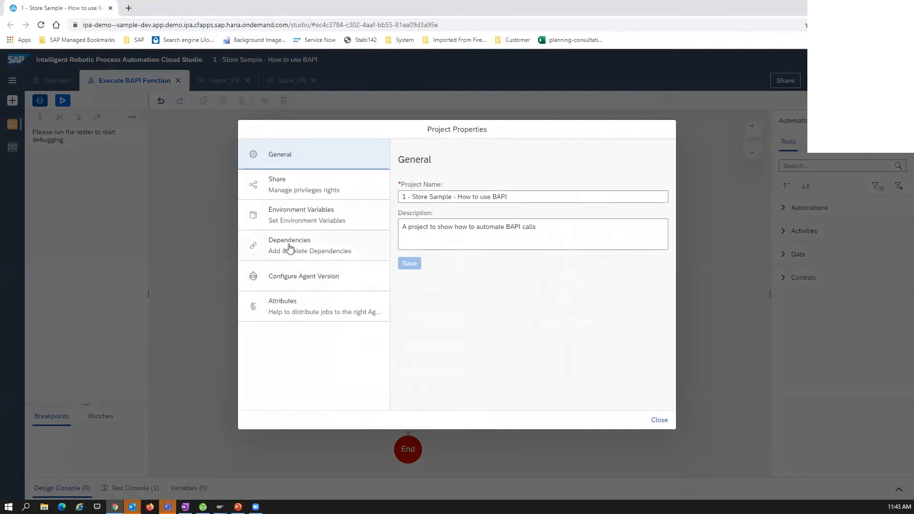
click(288, 248)
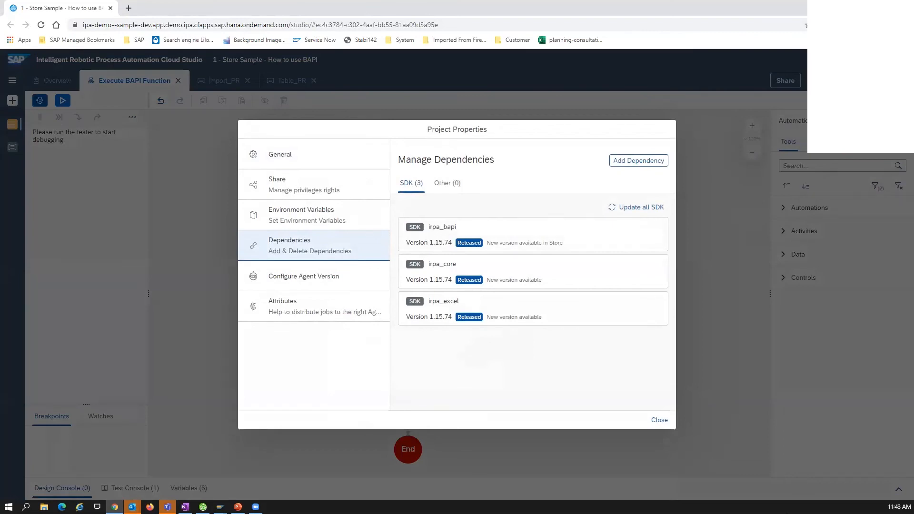
click(658, 420)
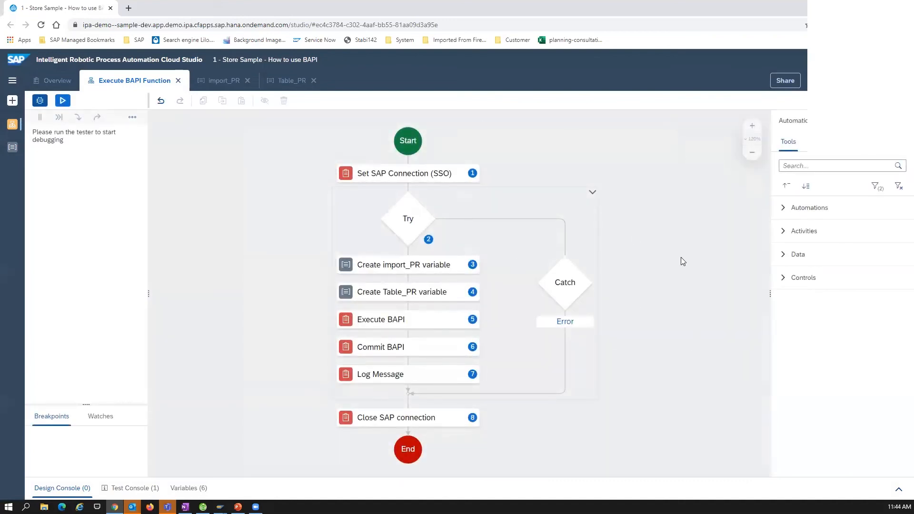
Compare the Set SAP Connection (SSO) parameters with the connection and network properties of the Q43 entry in SAP Logon
mouse_move(500, 136)
mouse_down()
mouse_move(510, 151)
mouse_move(504, 144)
mouse_up()
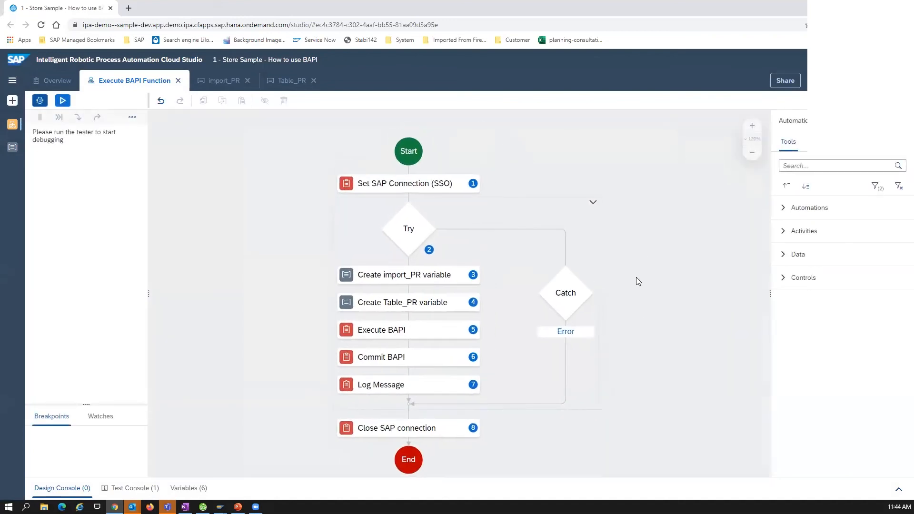
click(401, 183)
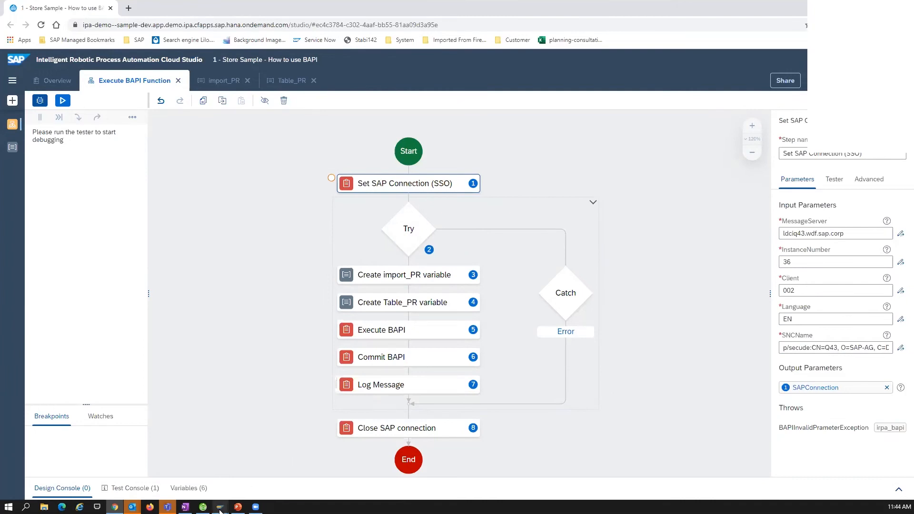
mouse_move(219, 506)
click(216, 478)
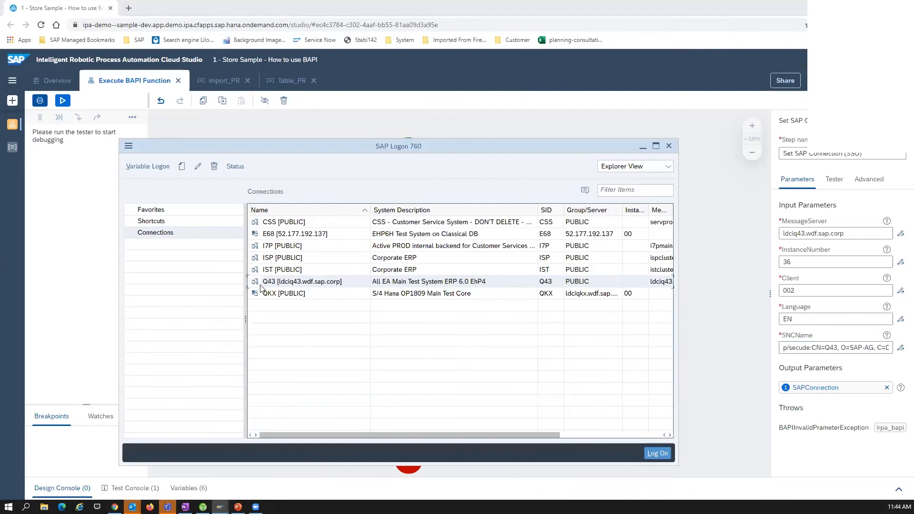
right_click(280, 284)
click(312, 404)
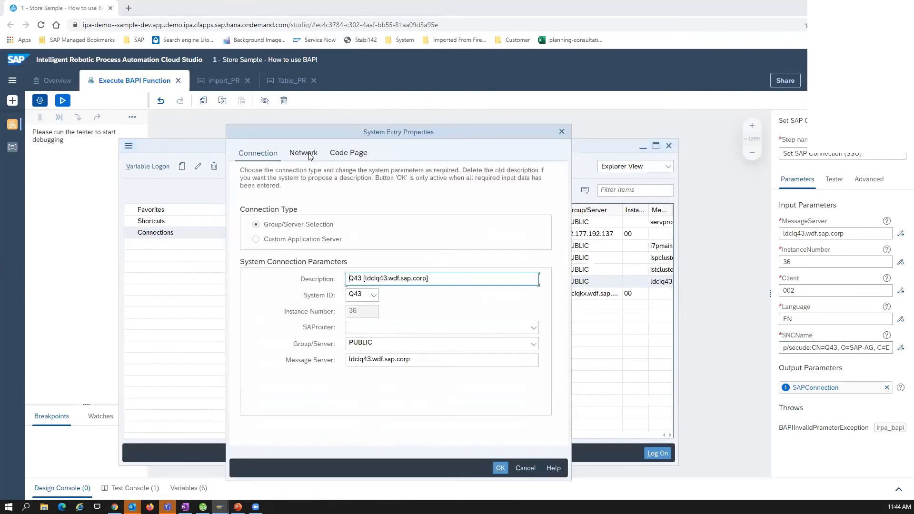
click(307, 154)
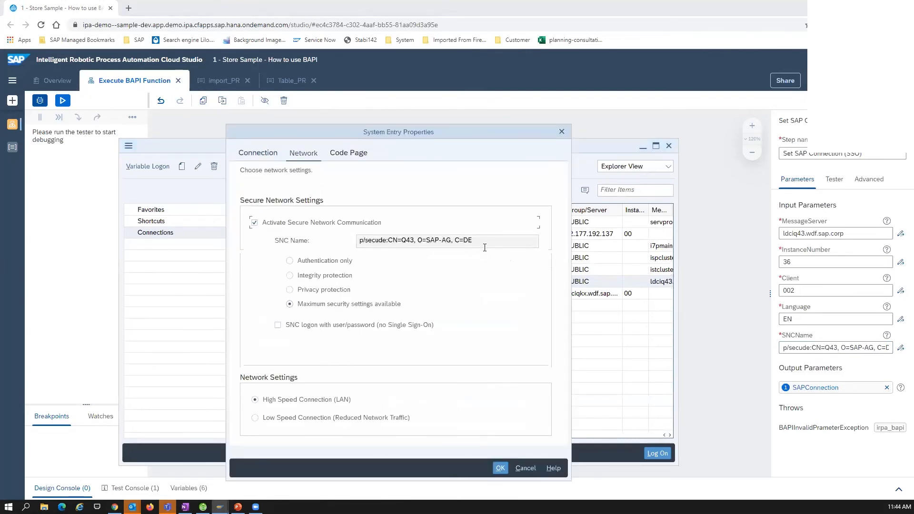
click(526, 468)
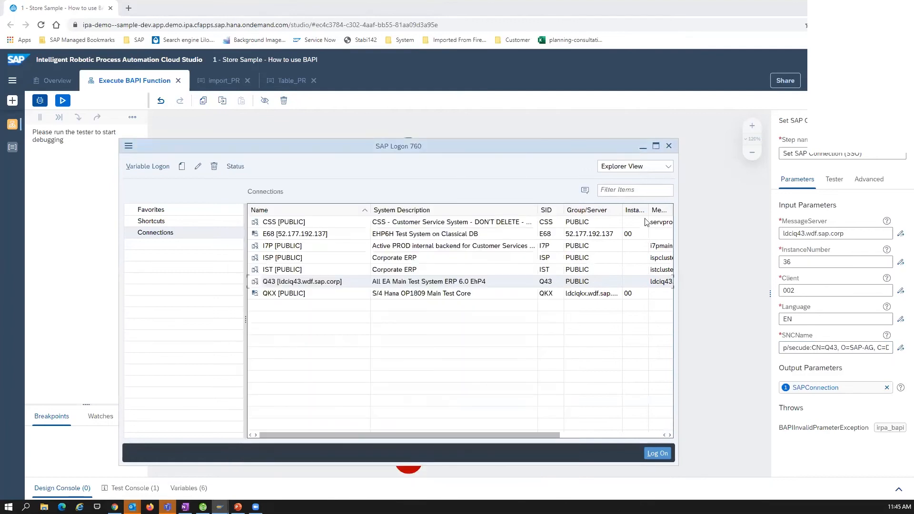
click(721, 253)
click(413, 188)
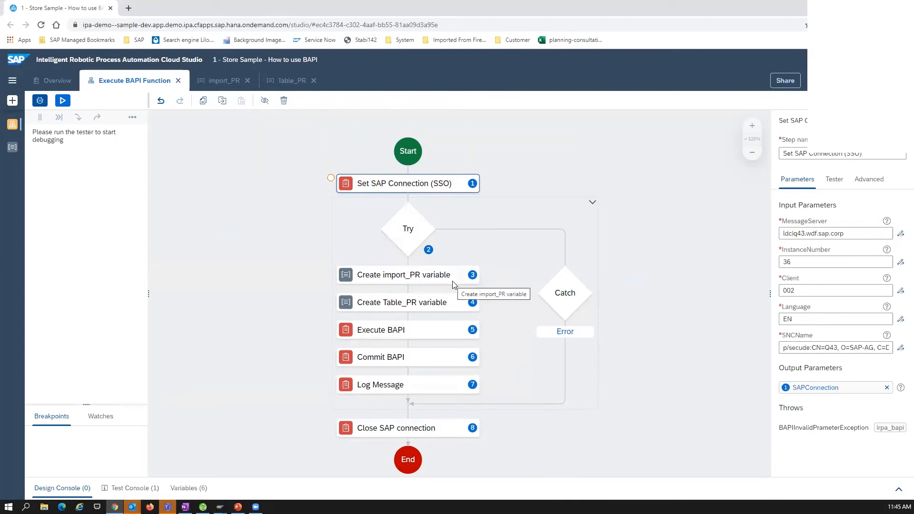
Examine the fields of the import_PR and Table_PR data types
click(13, 147)
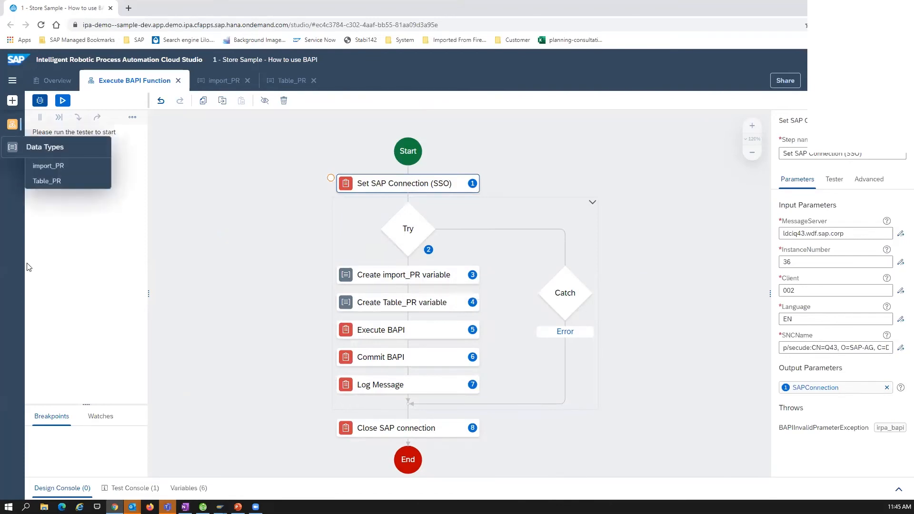
click(48, 166)
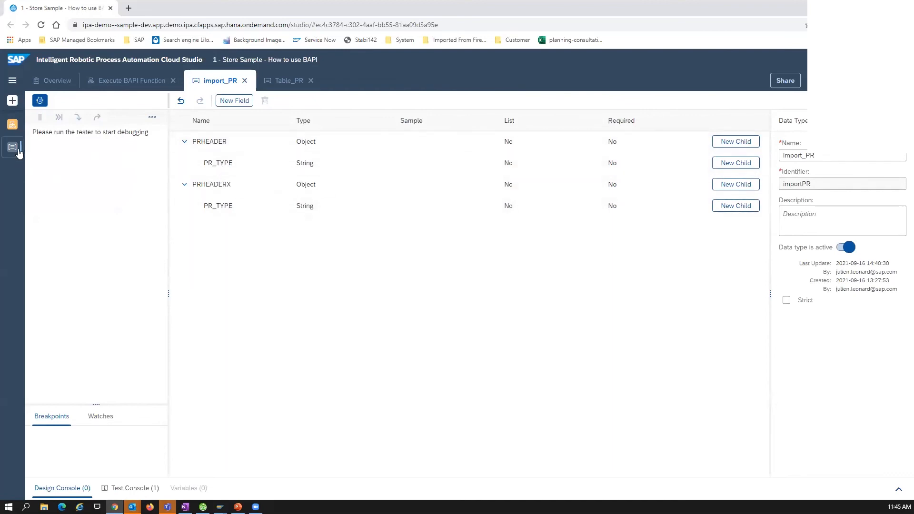
mouse_move(23, 155)
click(48, 181)
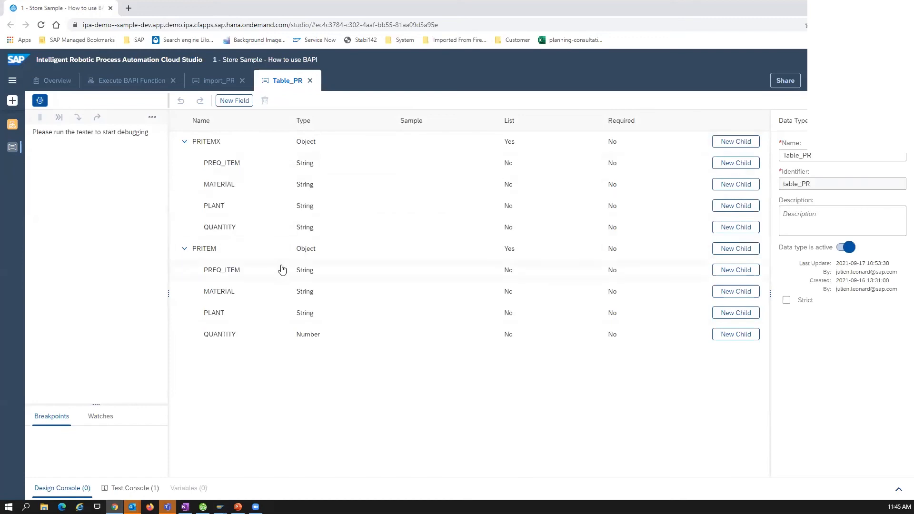
Compare the PRITEMX and PRITEM objects of Table_PR with the PRITEM entry in SAP's Structure Editor, and return to Cloud Studio
click(441, 252)
click(308, 143)
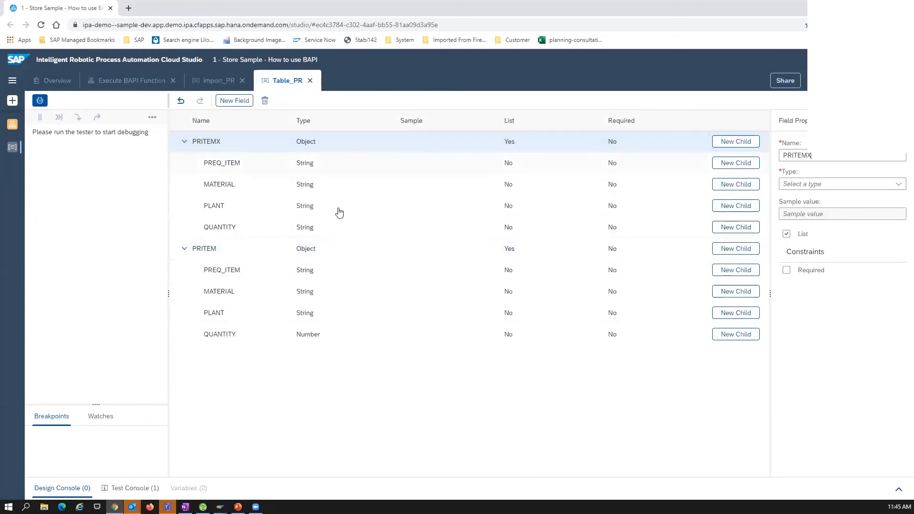
click(232, 251)
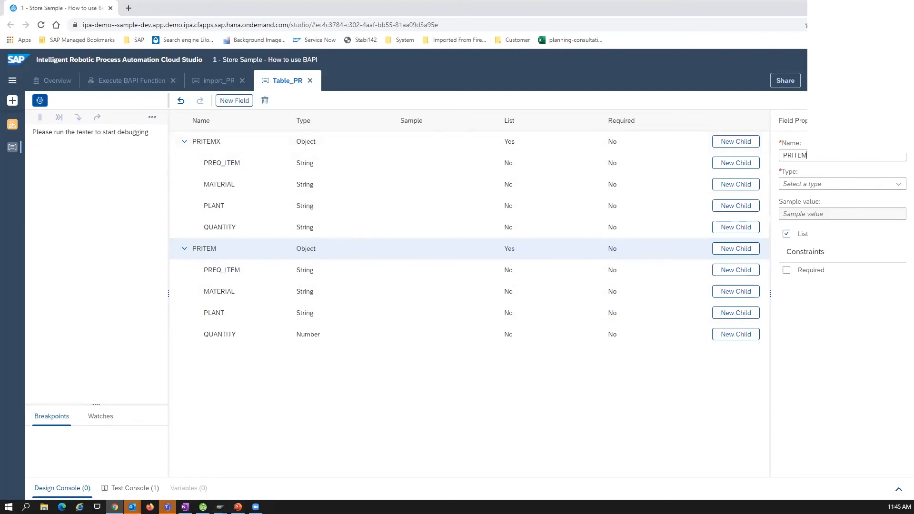
mouse_move(220, 506)
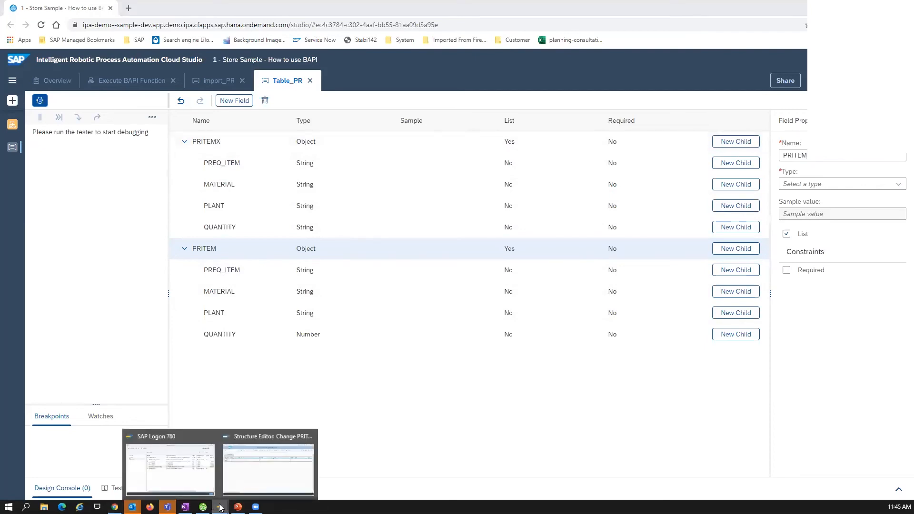
click(236, 462)
click(196, 114)
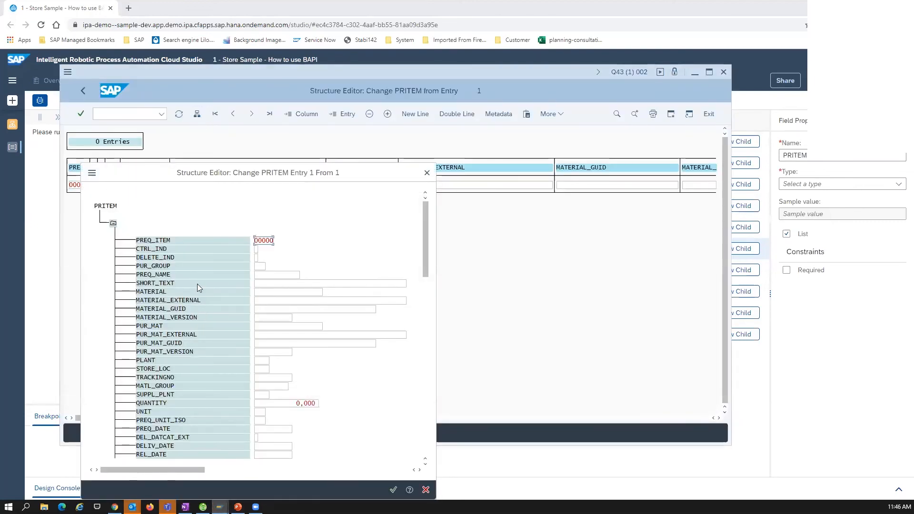
click(427, 173)
click(827, 424)
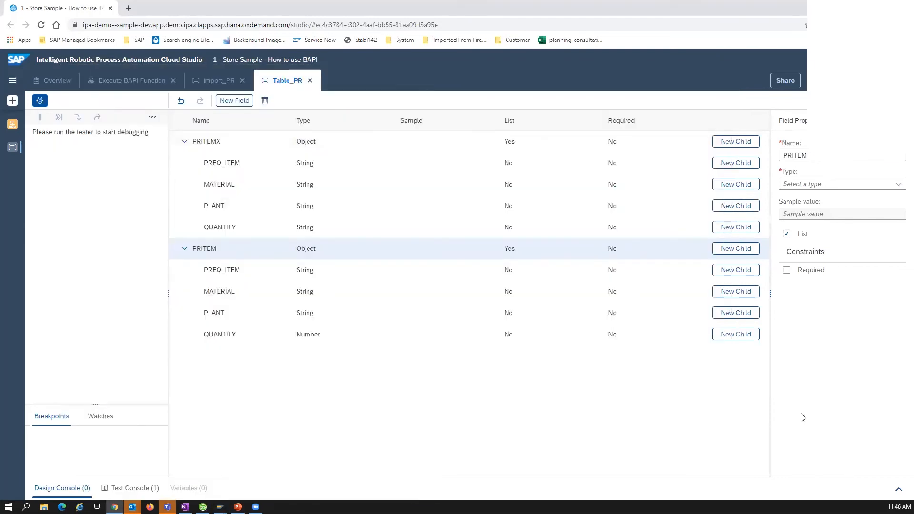
Return to the Execute BAPI Function automation and examine the values mapped in the Create import_PR variable and Create Table_PR variable activities
click(13, 124)
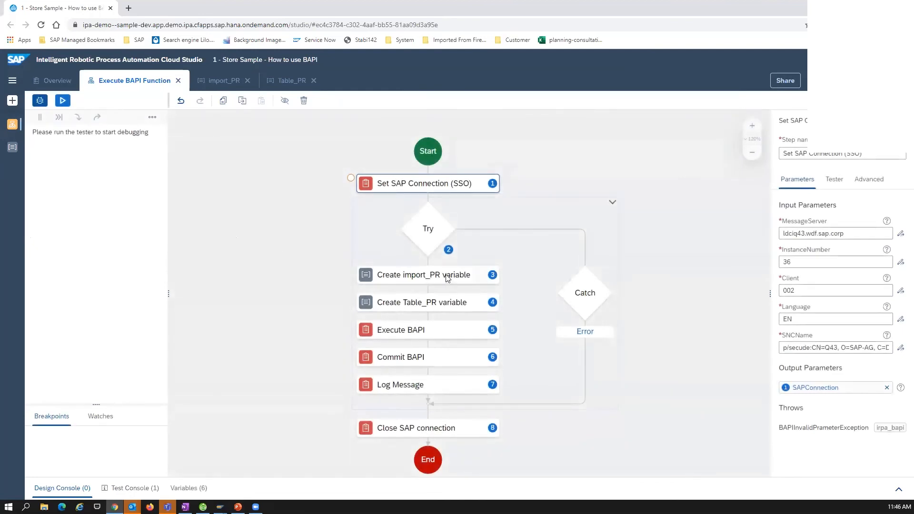
click(447, 278)
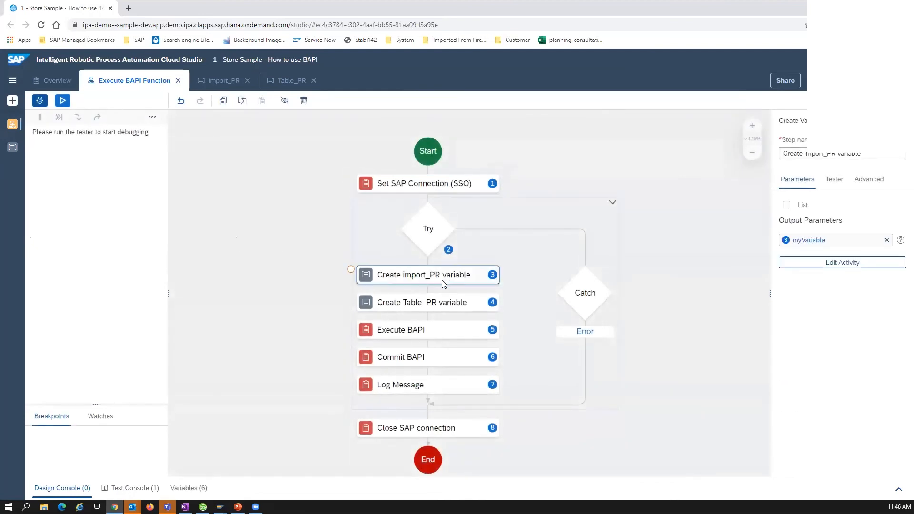
click(846, 262)
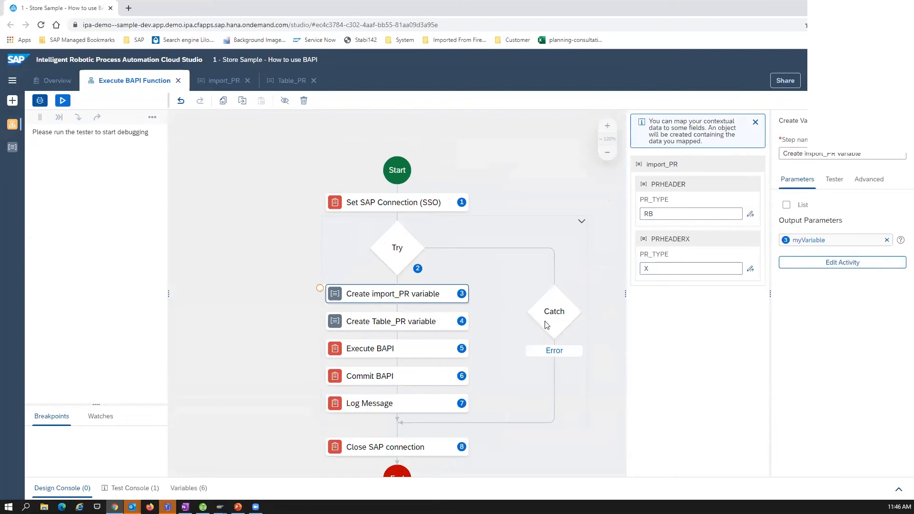
click(457, 319)
click(800, 265)
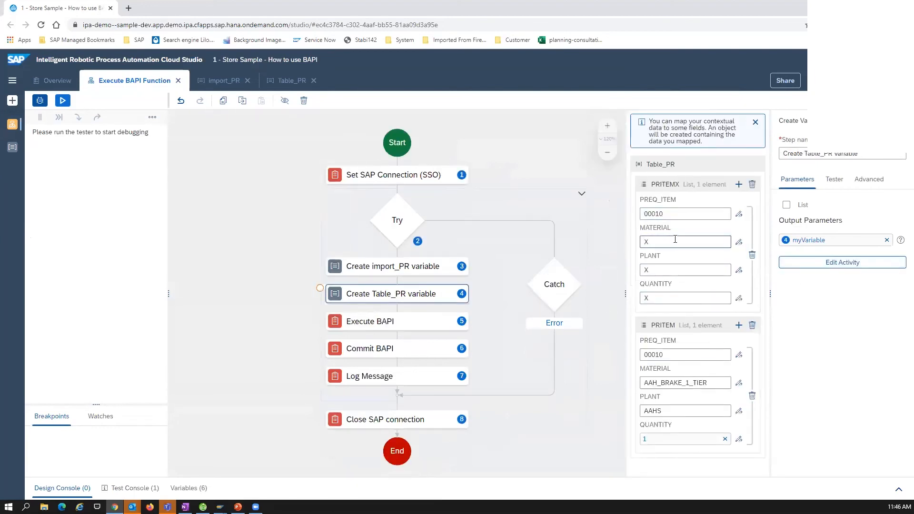
click(541, 425)
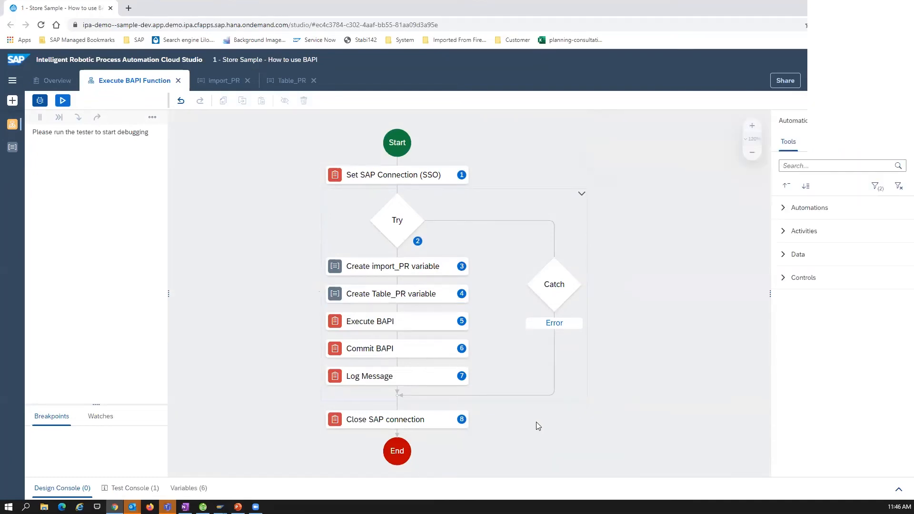
Examine the input and output parameters of the Execute BAPI activity, including BAPIName and Outputs
click(427, 326)
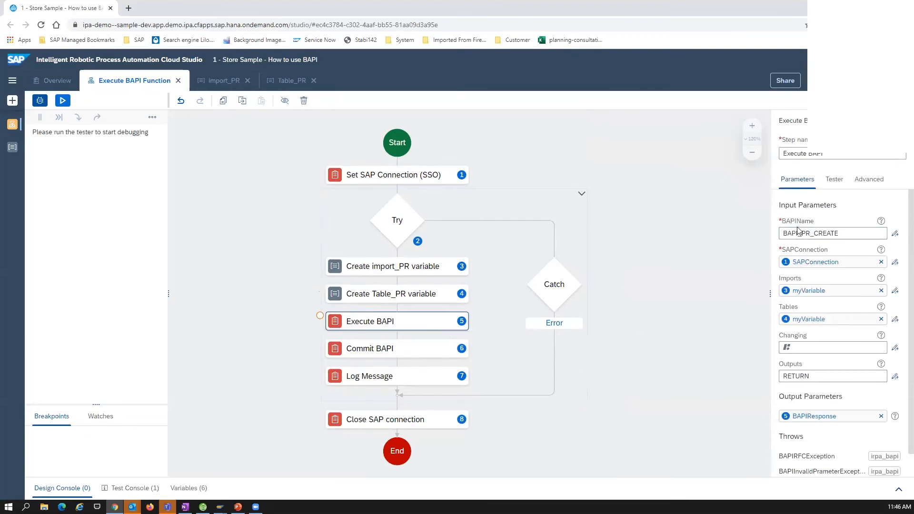
click(846, 233)
drag(845, 233, 774, 236)
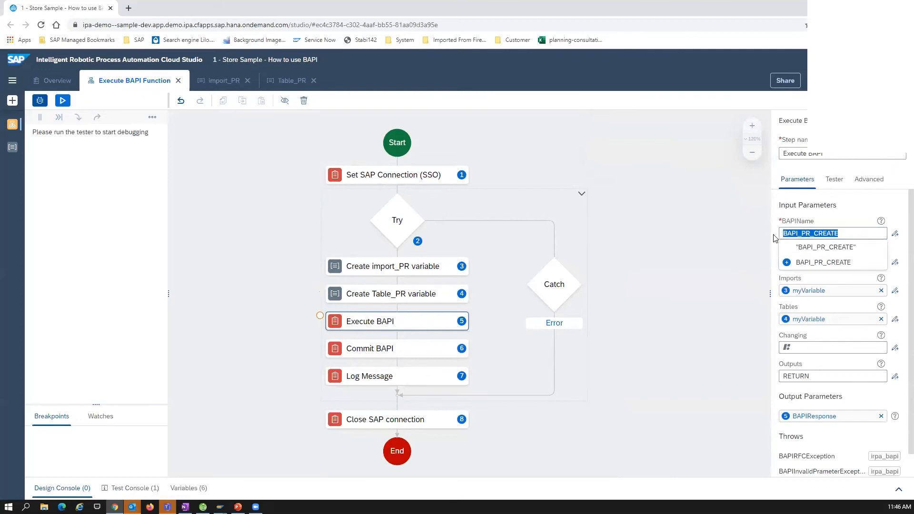
click(865, 200)
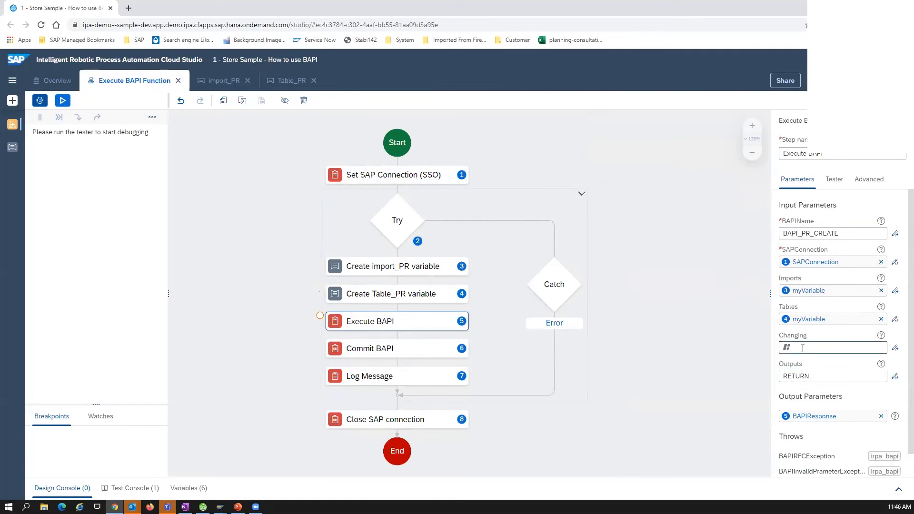
click(791, 376)
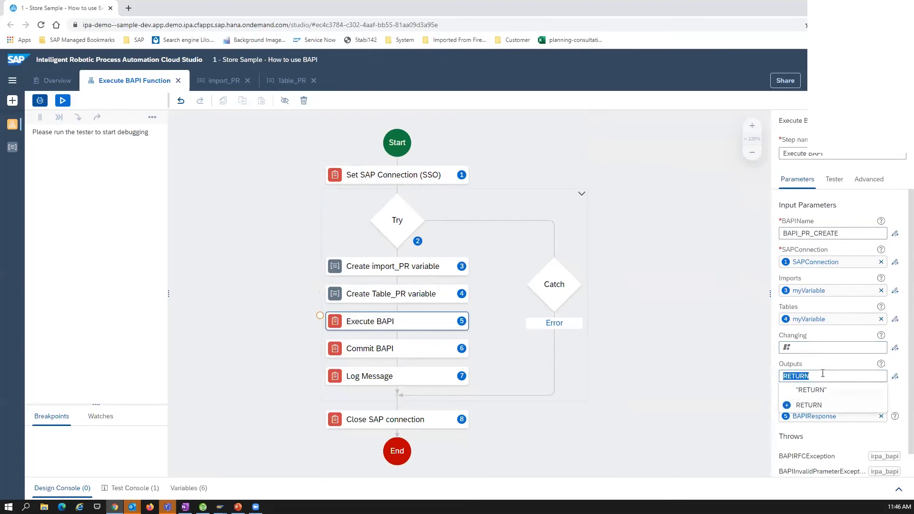
click(733, 376)
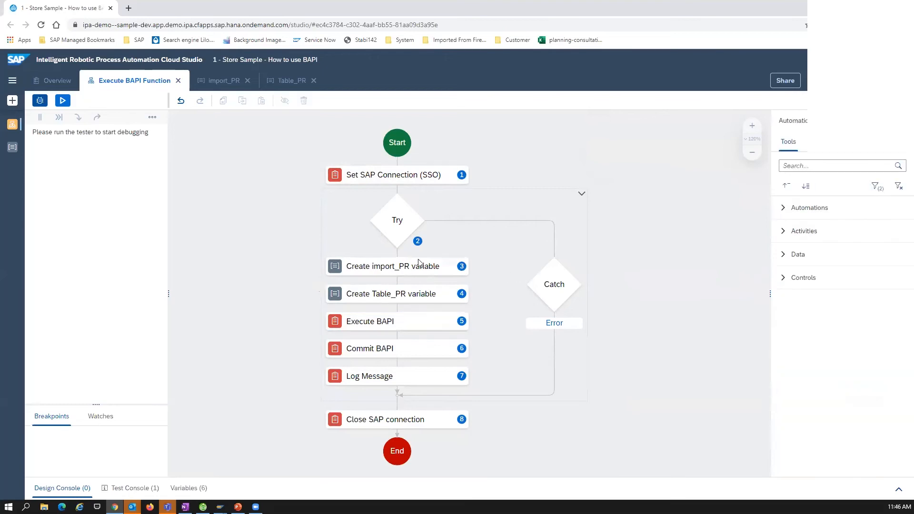
click(415, 325)
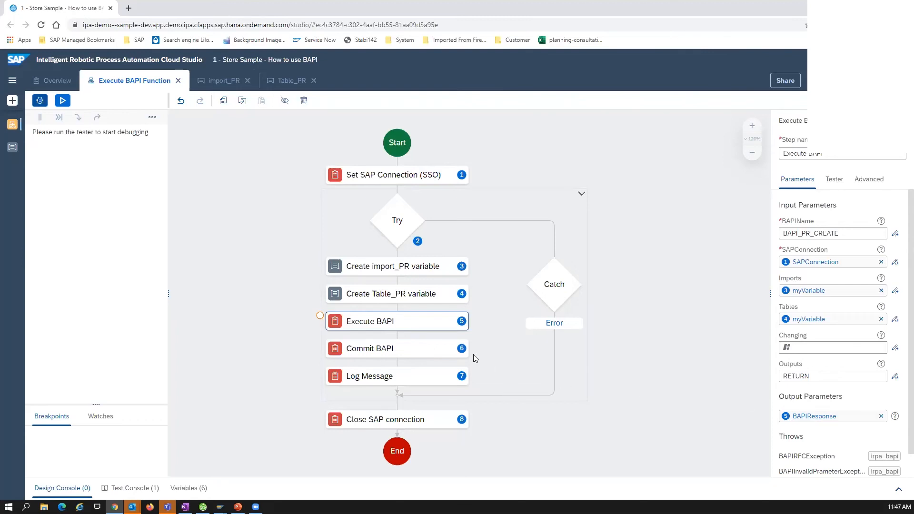
Examine the input parameters of the Commit BAPI, Log Message and Close SAP connection activities
click(419, 348)
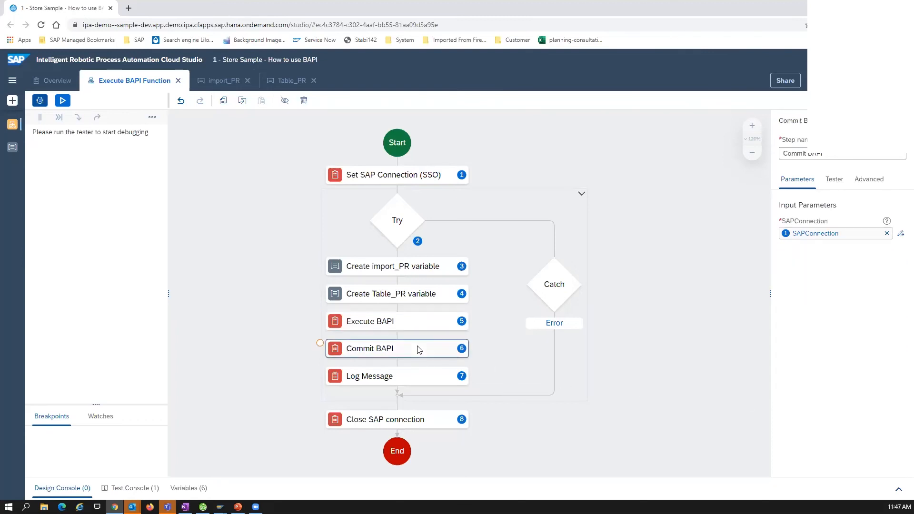
click(402, 379)
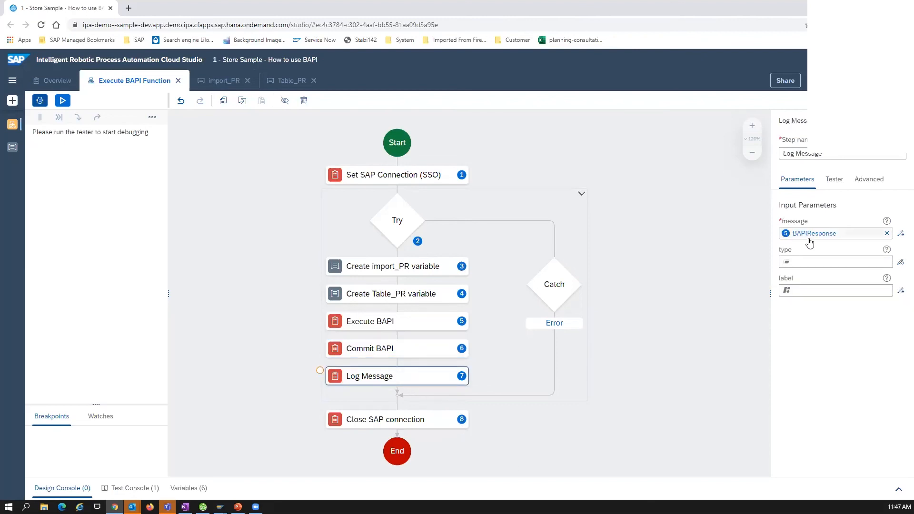
click(432, 418)
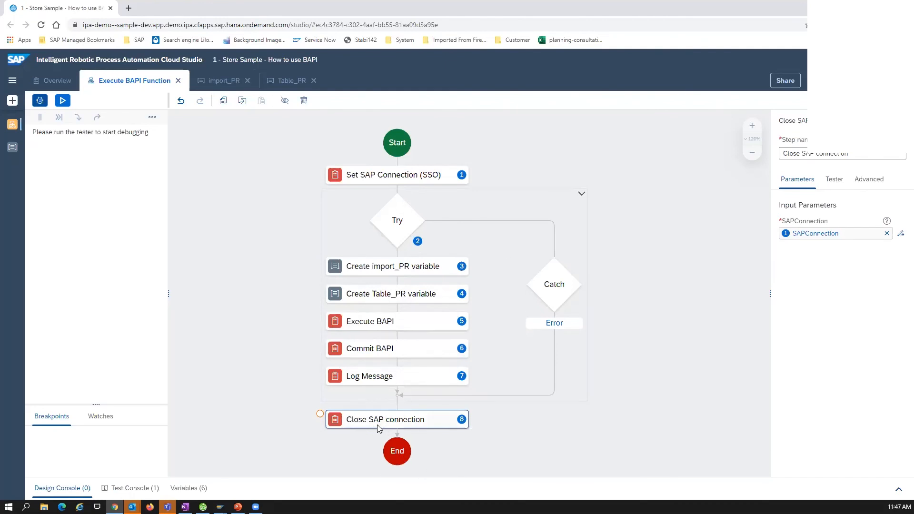
Test the Execute BAPI Function automation in the JLE environment
click(62, 102)
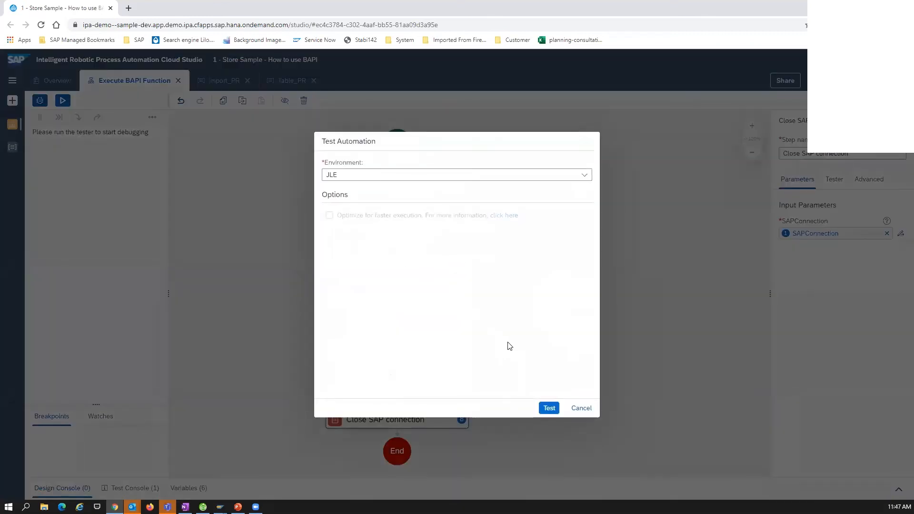
click(556, 413)
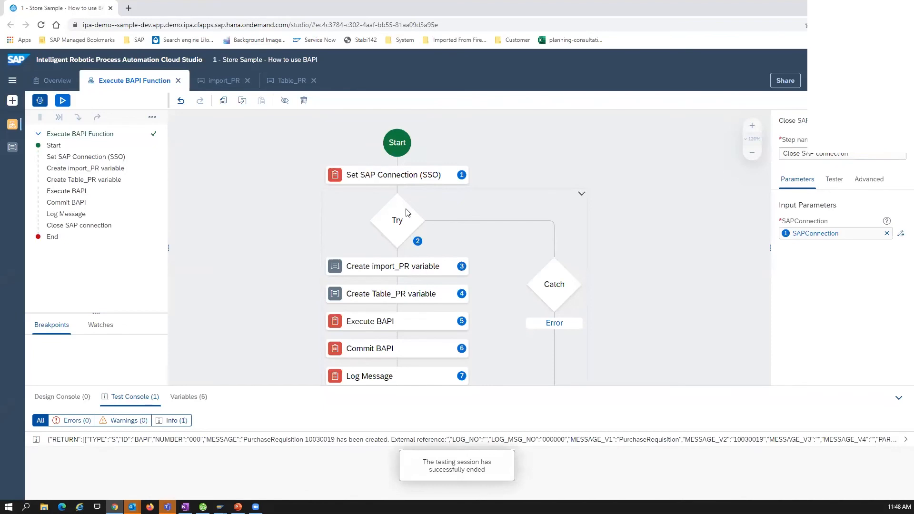
Expand the logged BAPI response in the test results, inspect the RETURN structure, and collapse the console
click(202, 440)
scroll(230, 482, down, 3)
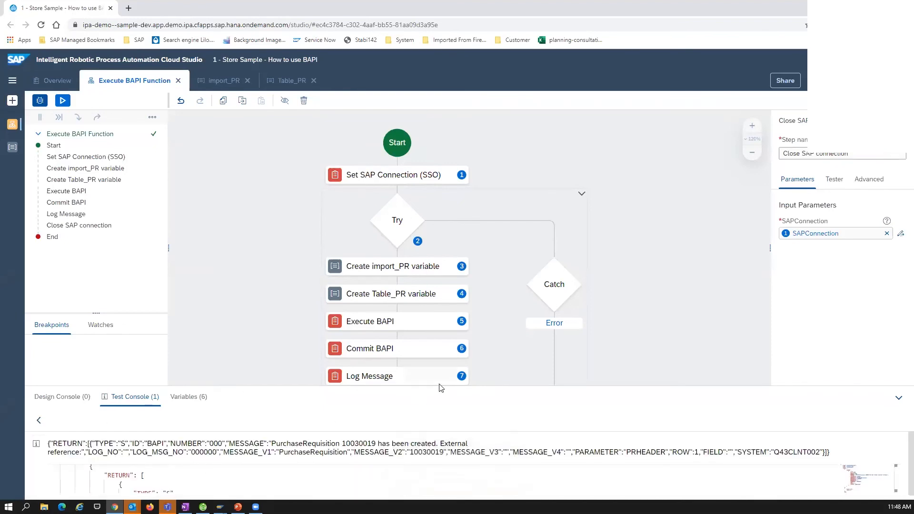
drag(440, 390, 445, 149)
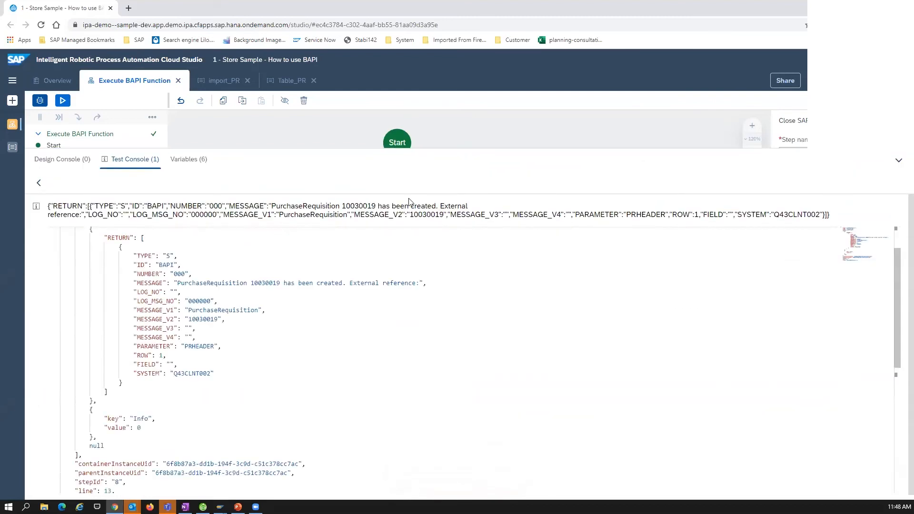
scroll(333, 399, up, 1)
scroll(283, 330, down, 2)
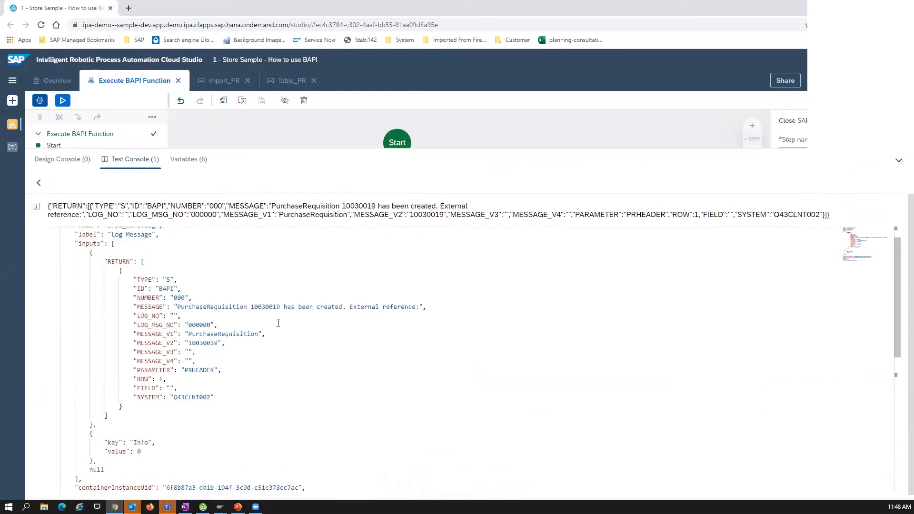
scroll(276, 324, up, 1)
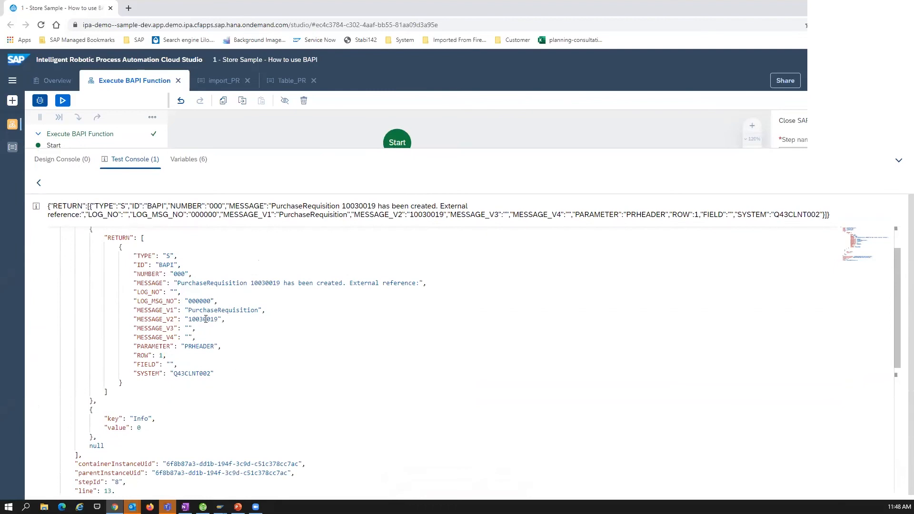
scroll(255, 286, down, 3)
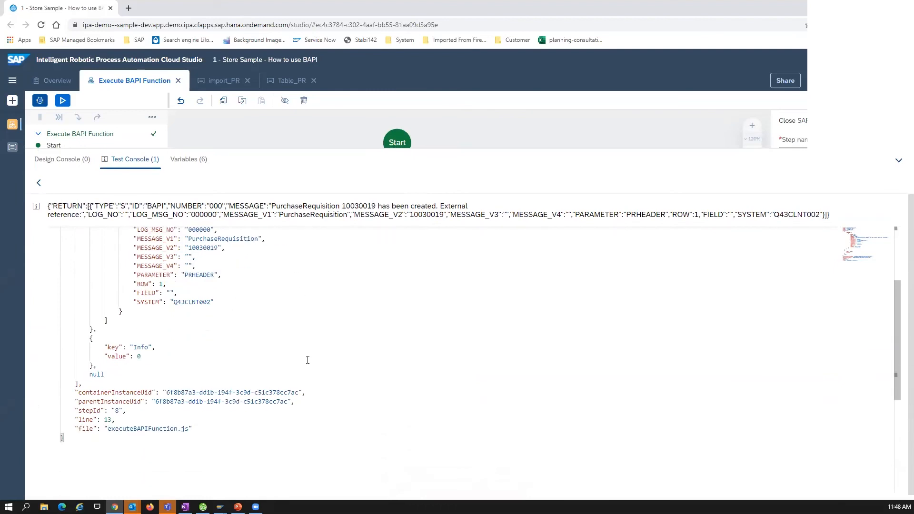
scroll(307, 360, up, 4)
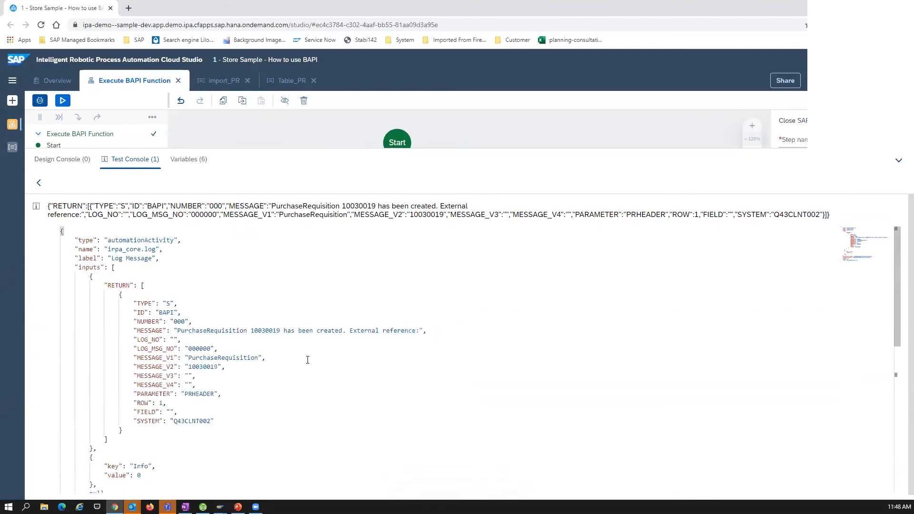
click(900, 162)
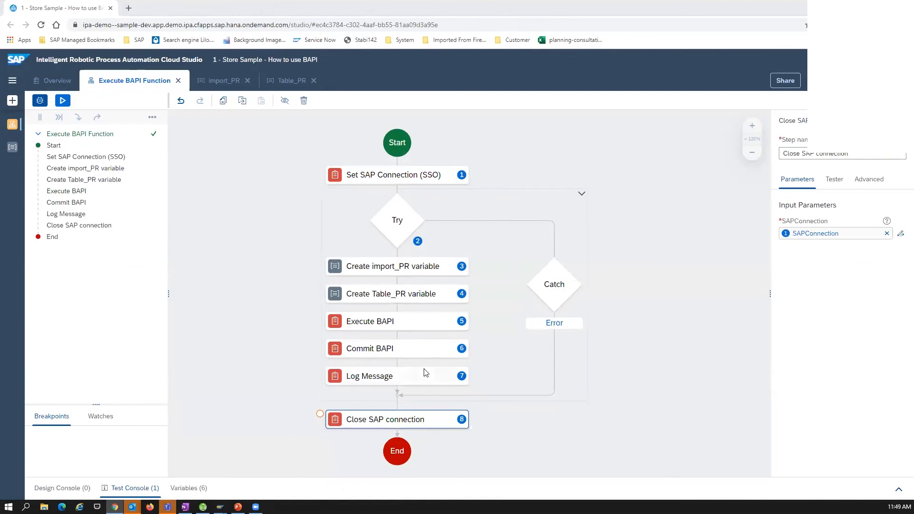
Reopen the import_PR data type and review its PRHEADER and PRHEADERX fields
click(12, 147)
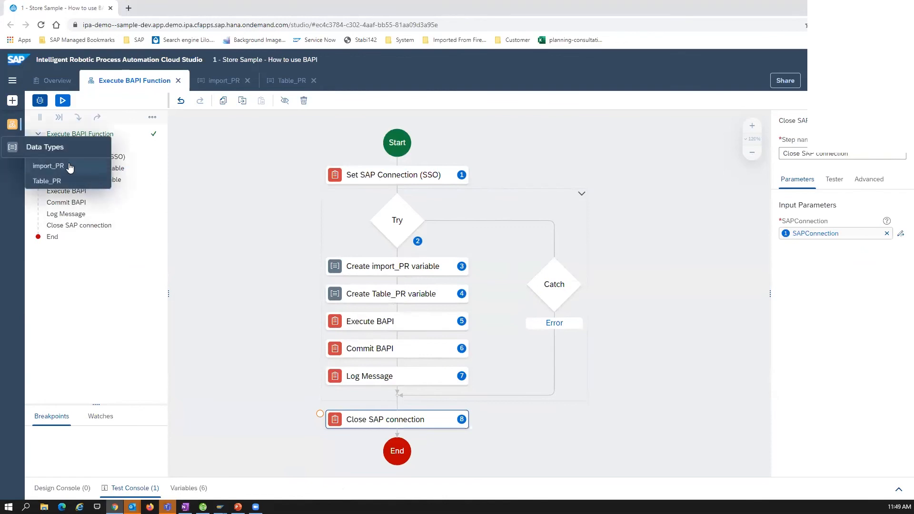
click(69, 163)
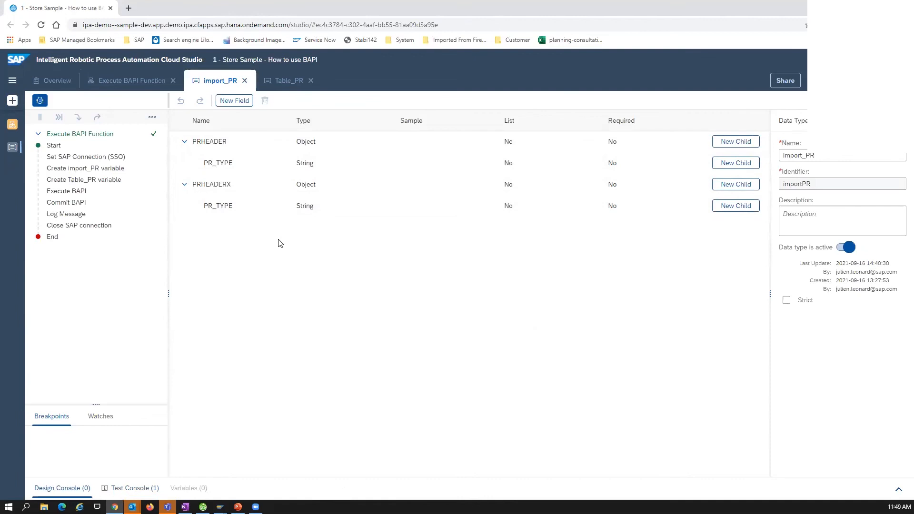
click(248, 212)
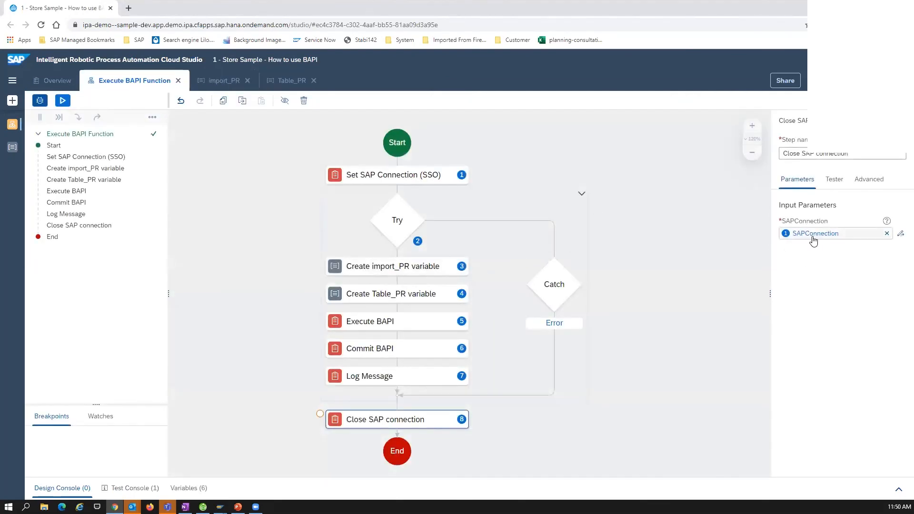
Temporarily add a Set SAP Connection (Basic) activity before Set SAP Connection (SSO) to view its parameters, and delete it
click(699, 210)
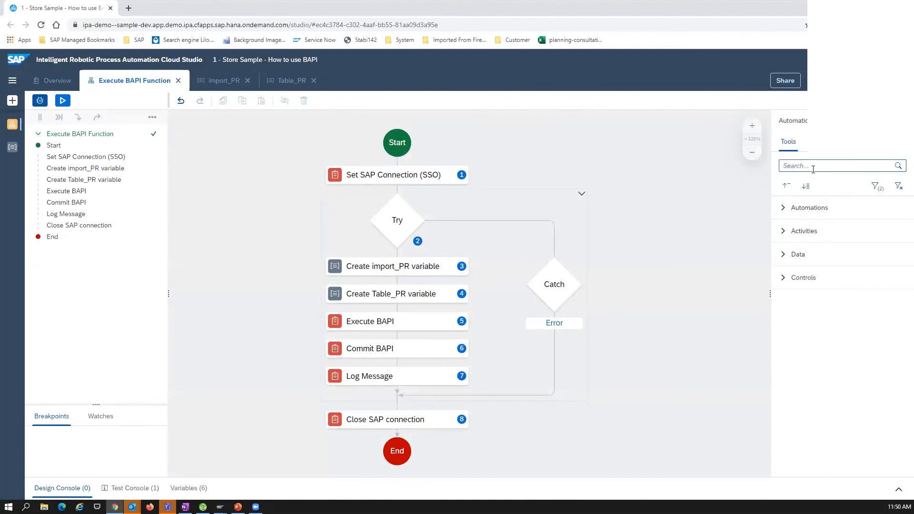
click(785, 238)
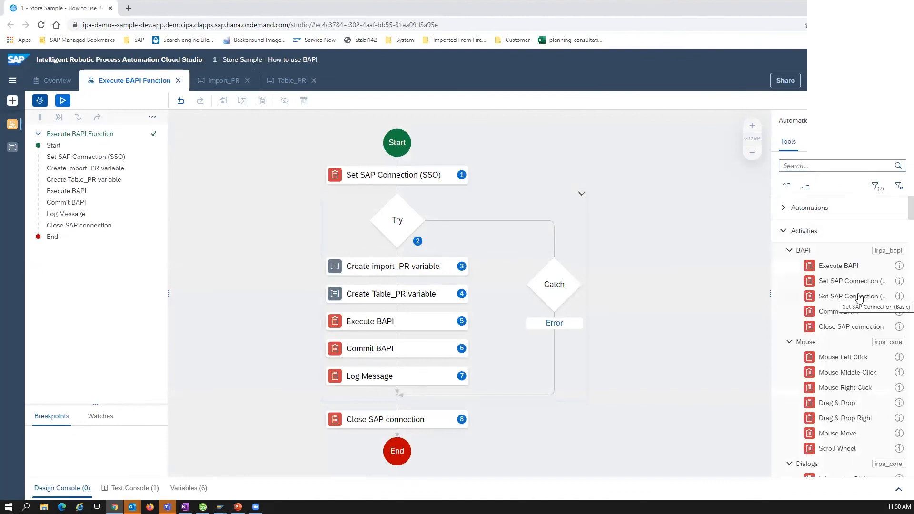
drag(859, 298, 408, 183)
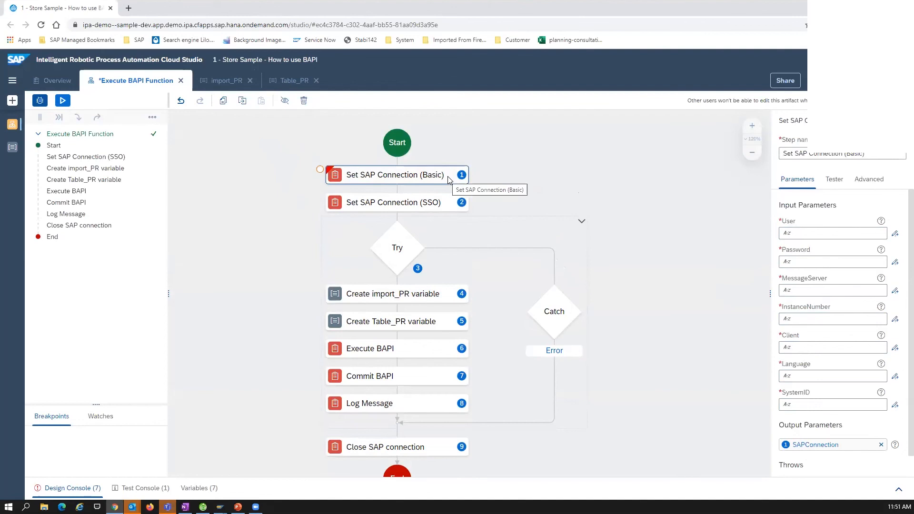
key(Delete)
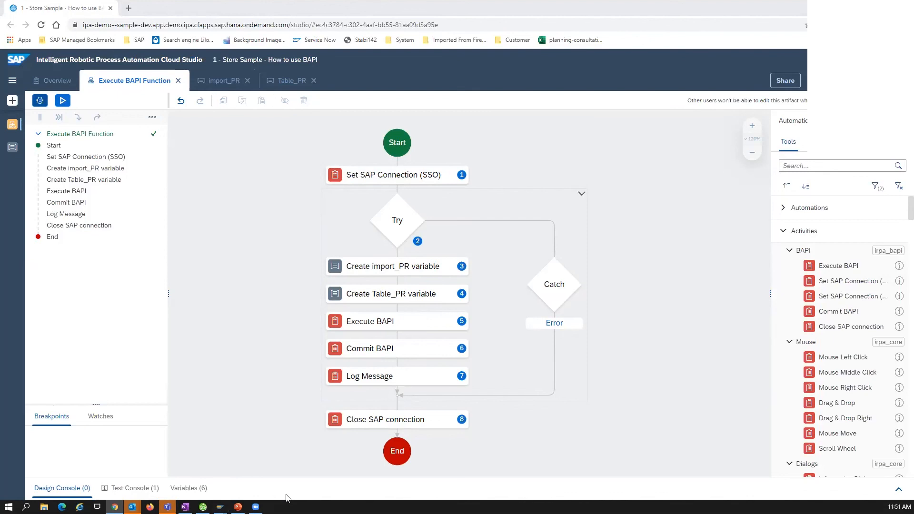
Switch to the SAP GUI session, leave the PRITEM structure editor, and review the import parameters of BAPI_PR_CREATE
mouse_move(220, 507)
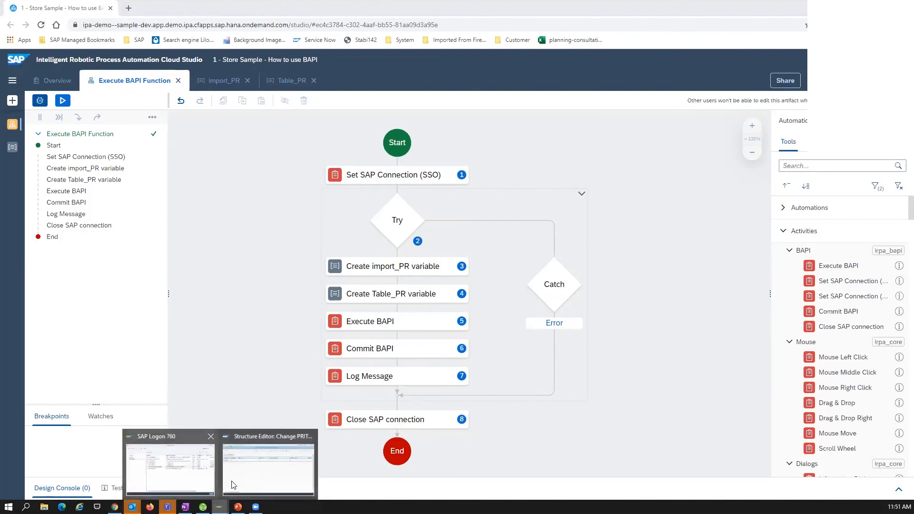
click(245, 467)
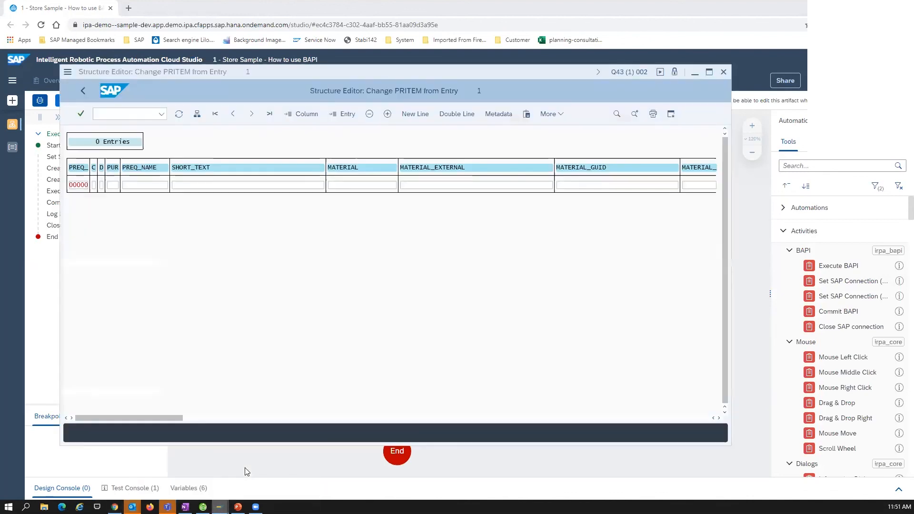
click(87, 95)
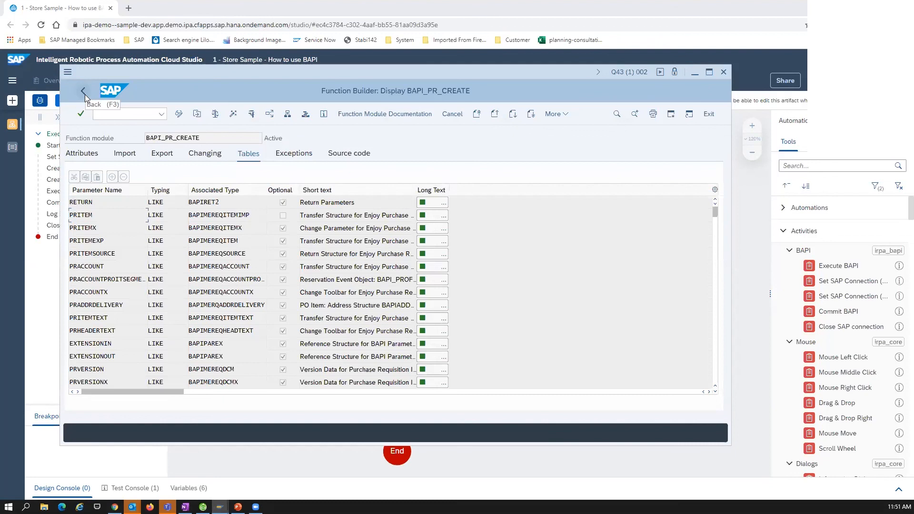
click(120, 157)
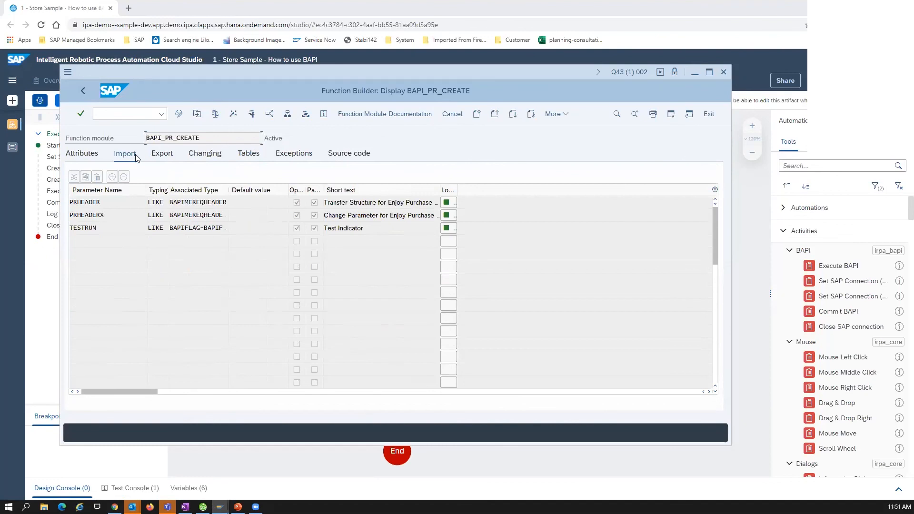
click(110, 214)
Go to the initial screen of transaction SE37, view the function module search dialog, and close it without searching
click(120, 114)
text(SE37)
key(Return)
click(84, 92)
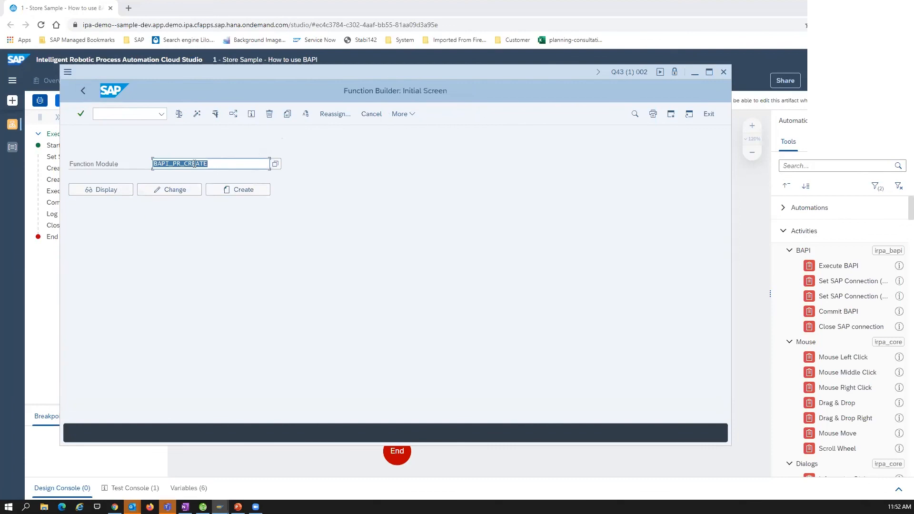
click(276, 164)
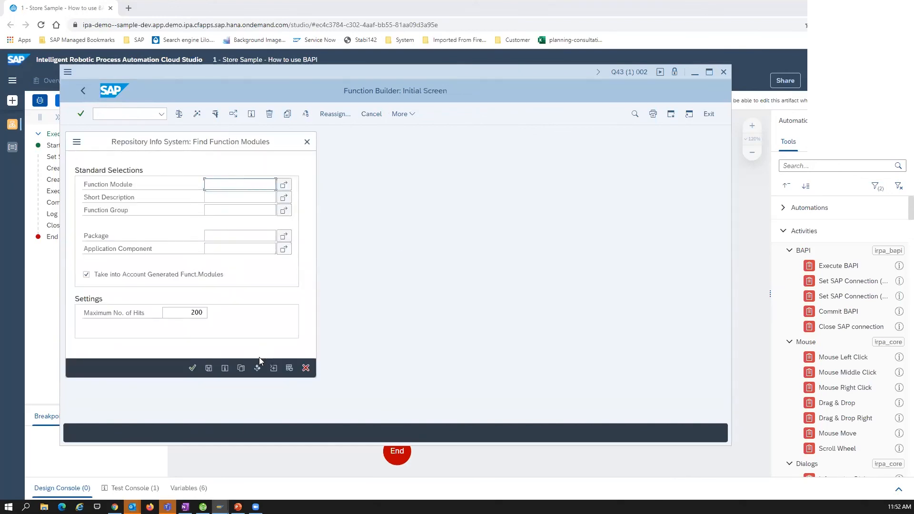
click(306, 368)
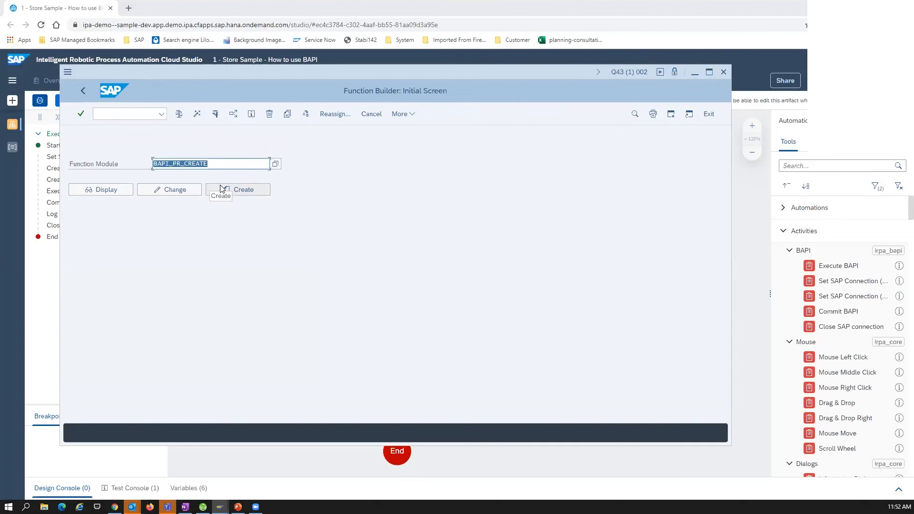
Display function module BAPI_PR_CREATE and review its import and export parameters, including NUMBER and PRHEADEREXP
click(92, 192)
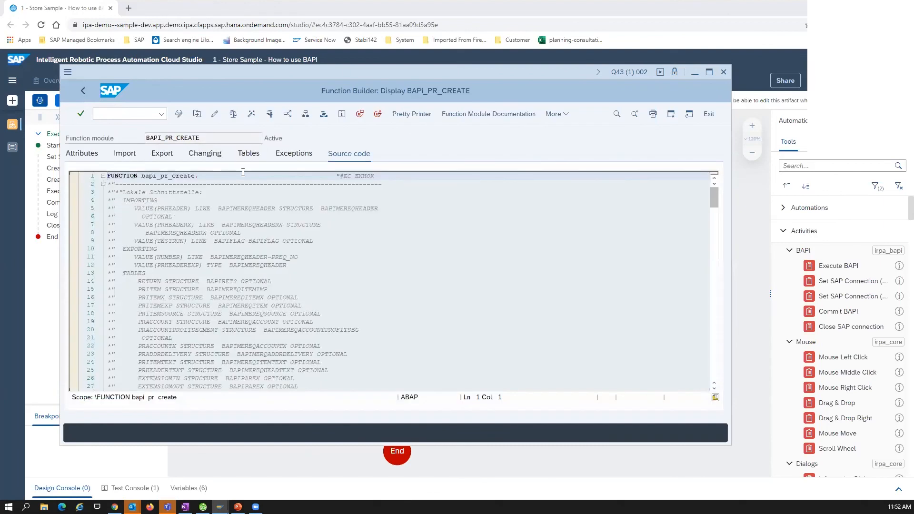
click(133, 156)
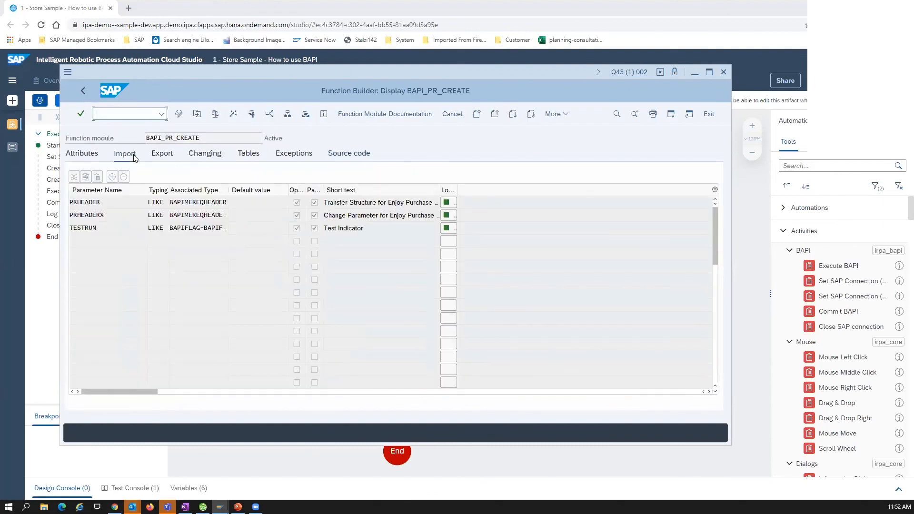
click(164, 159)
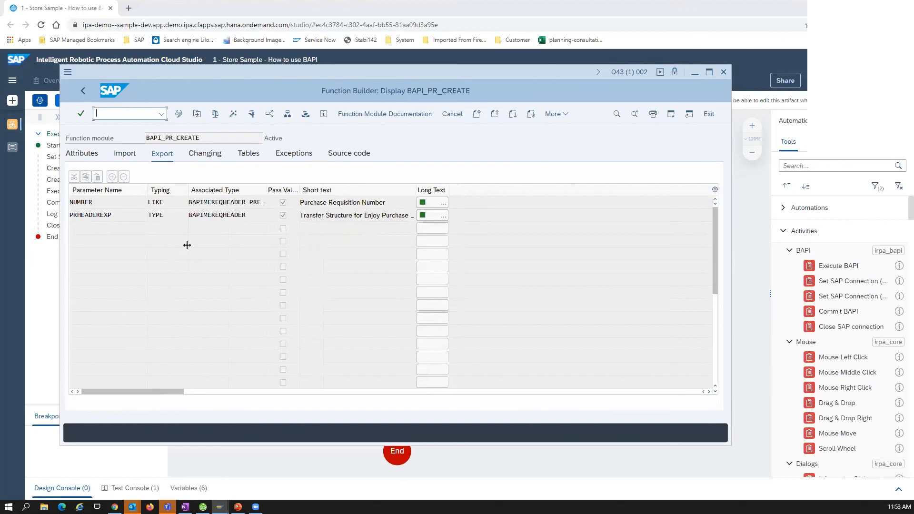
click(115, 210)
key(Up)
key(Down)
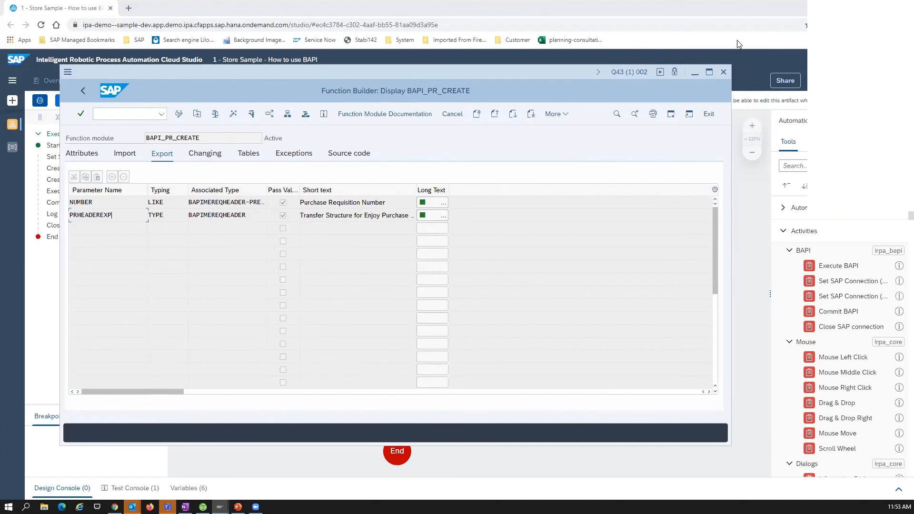
Switch back to the Cloud Studio, and review the Execute BAPI activity's parameters and the project's data types
click(739, 44)
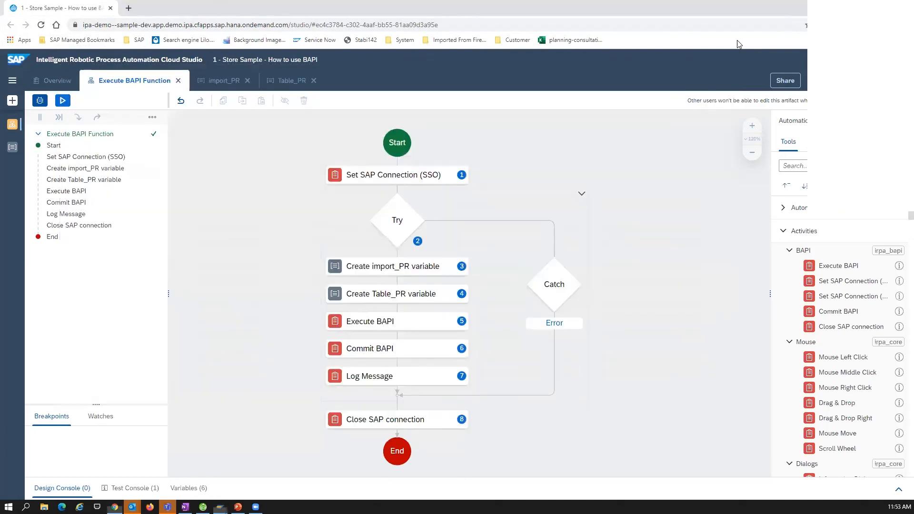
click(378, 324)
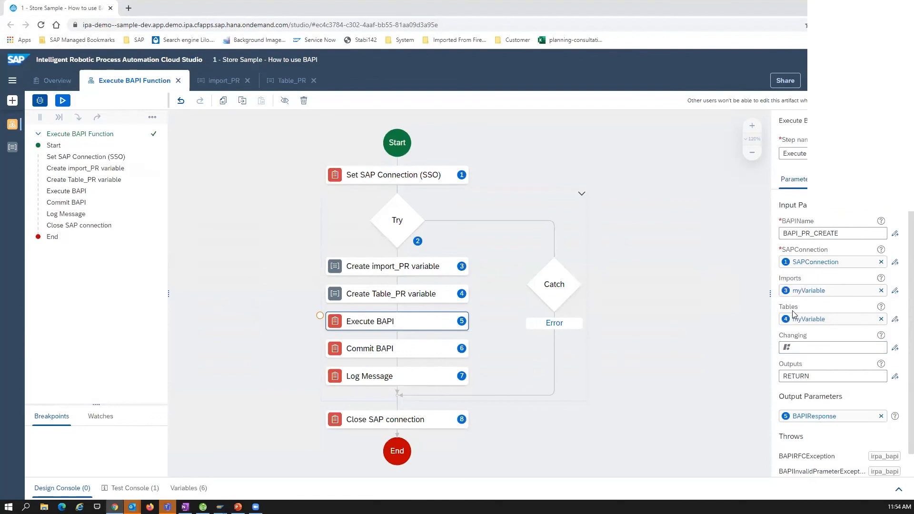
click(12, 152)
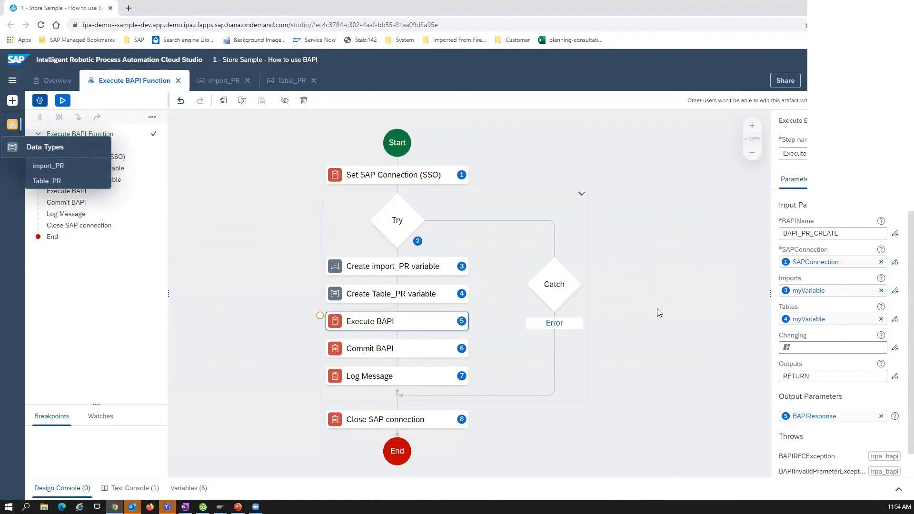
Compare the Create import_PR and Create Table_PR variable steps with the Imports and Tables parameters of Execute BAPI
click(392, 268)
click(393, 294)
click(393, 272)
click(395, 294)
click(394, 271)
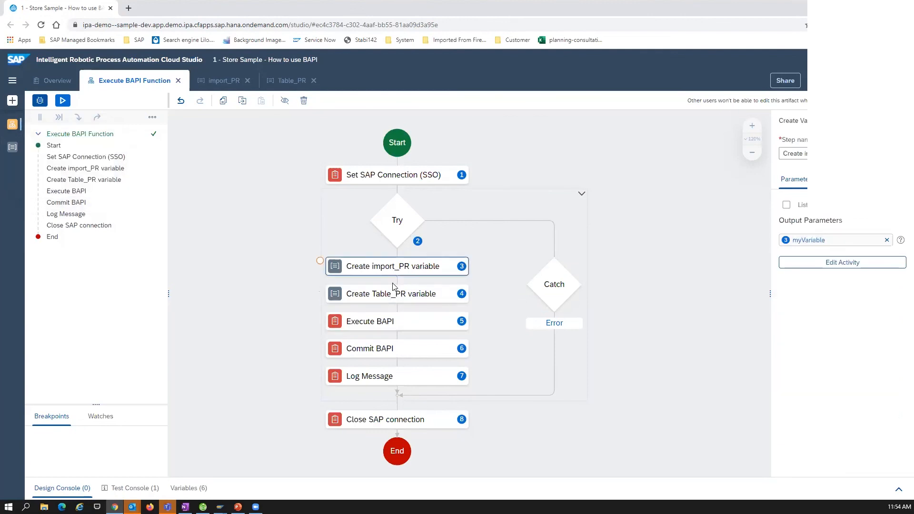
click(409, 300)
click(379, 321)
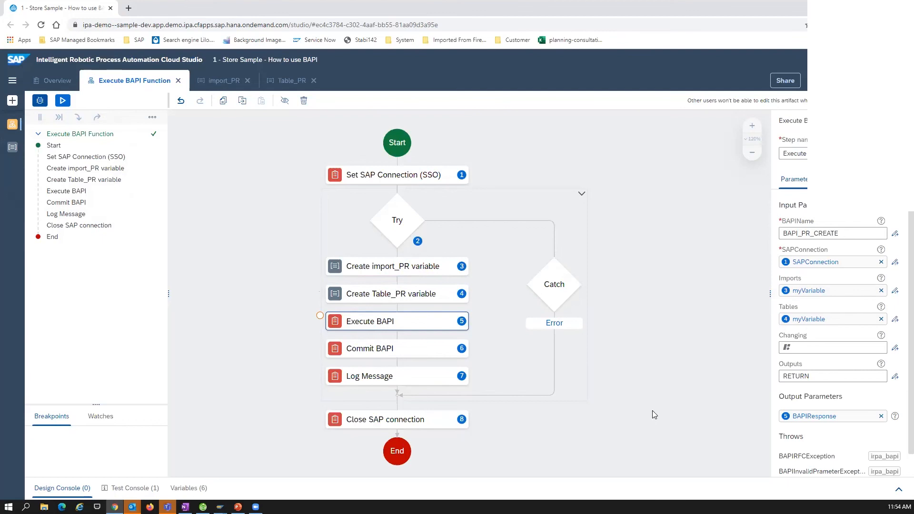
Inspect the SNCName parameter of the Set SAP Connection (SSO) activity
click(397, 177)
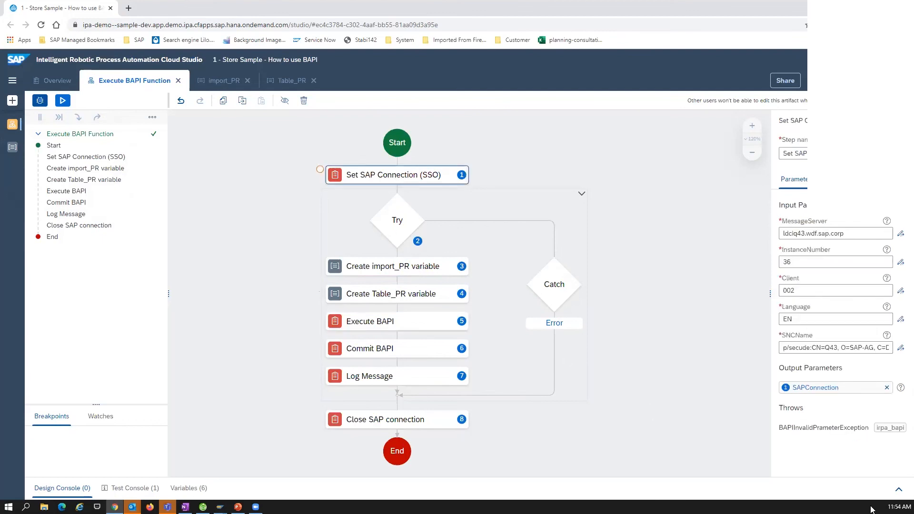
drag(783, 348, 898, 360)
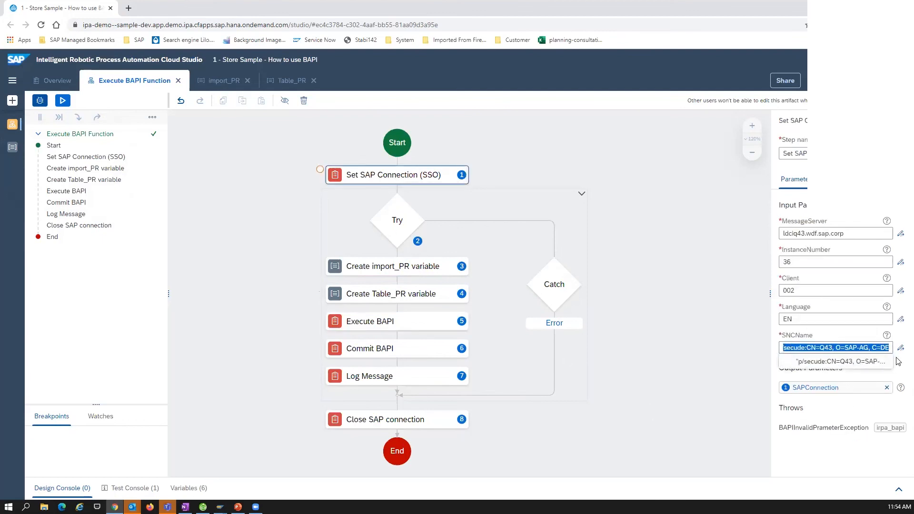
click(820, 347)
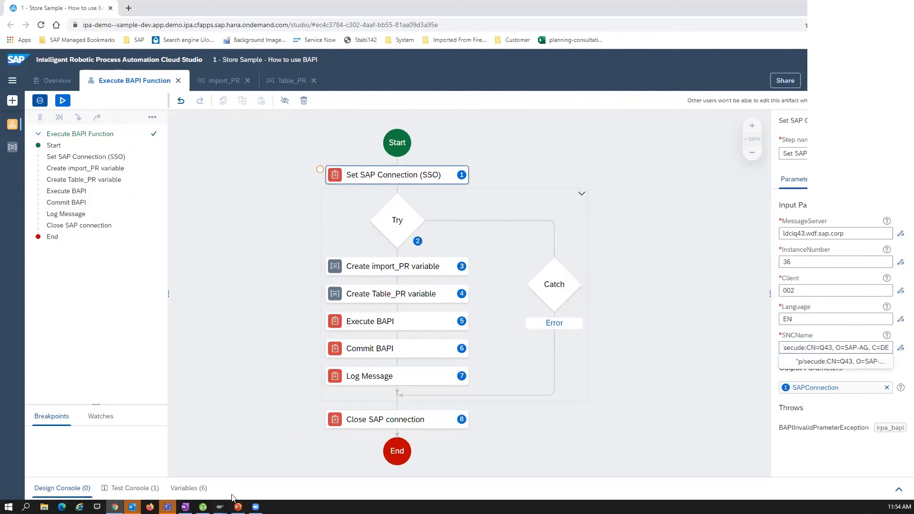
Open the Q43 connection's properties in SAP Logon and compare the SNC name in its network settings with the activity's SNCName
mouse_move(219, 508)
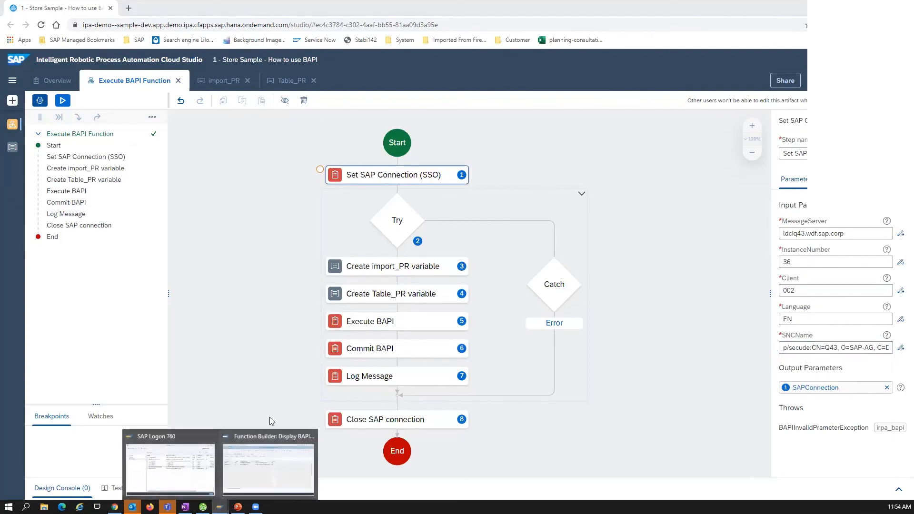
click(172, 462)
right_click(327, 283)
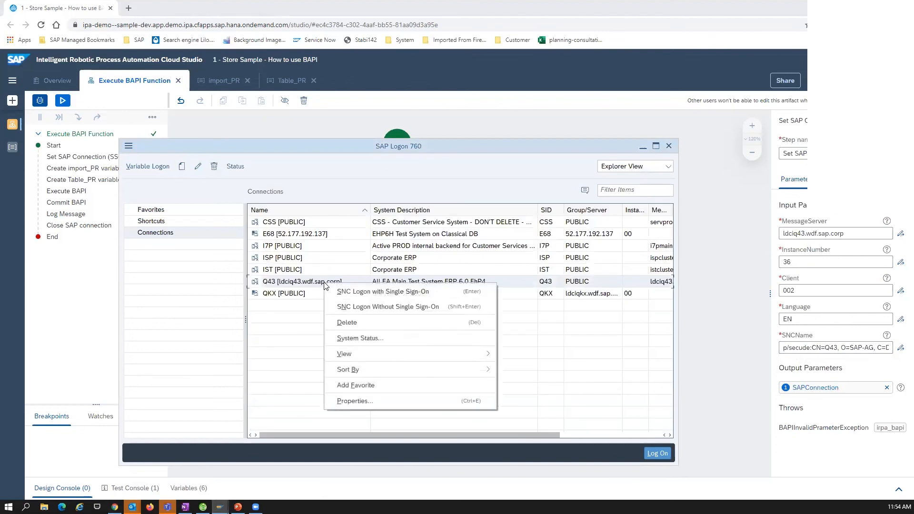
click(396, 400)
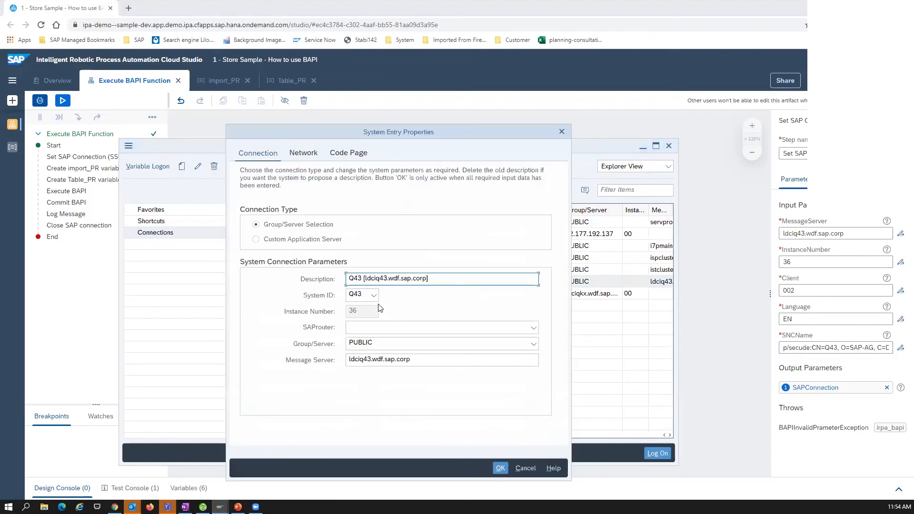
click(307, 159)
drag(358, 240, 472, 239)
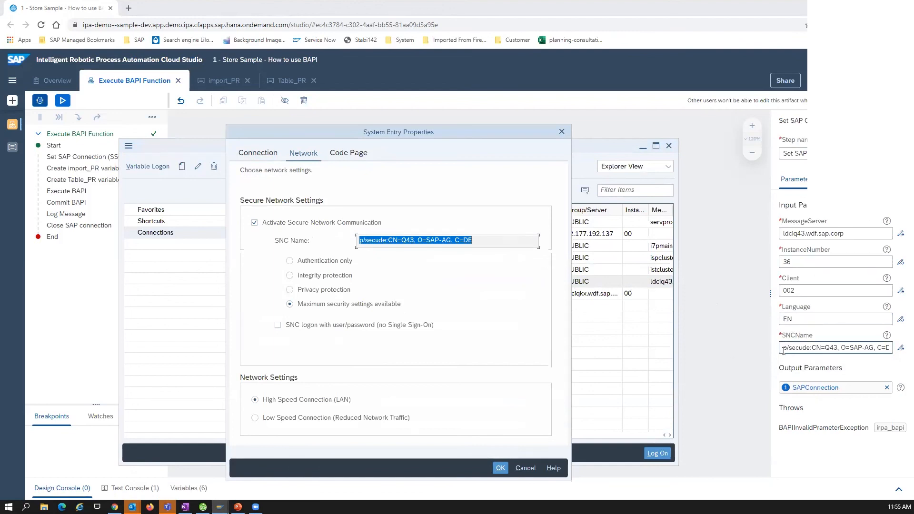
drag(783, 350, 897, 353)
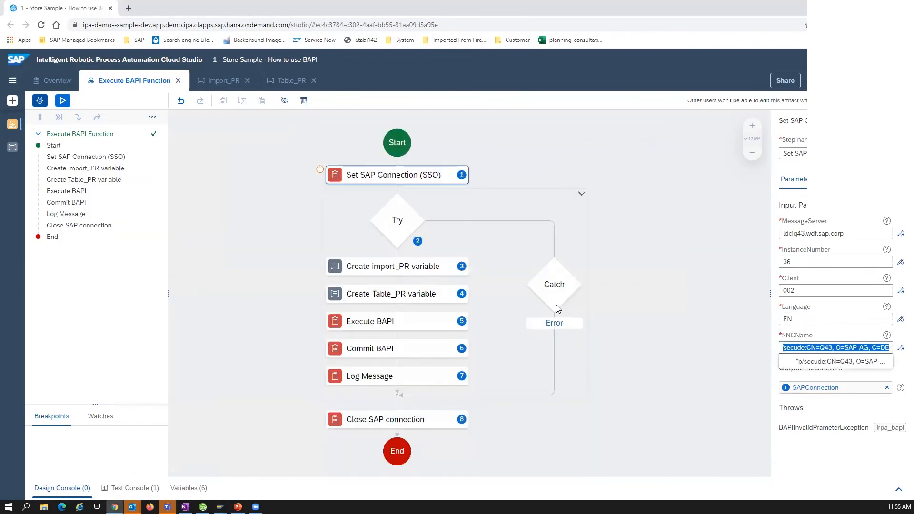
Insert a Set SAP Connection (Basic) activity after Start to view its required input parameters, and delete it again
click(595, 161)
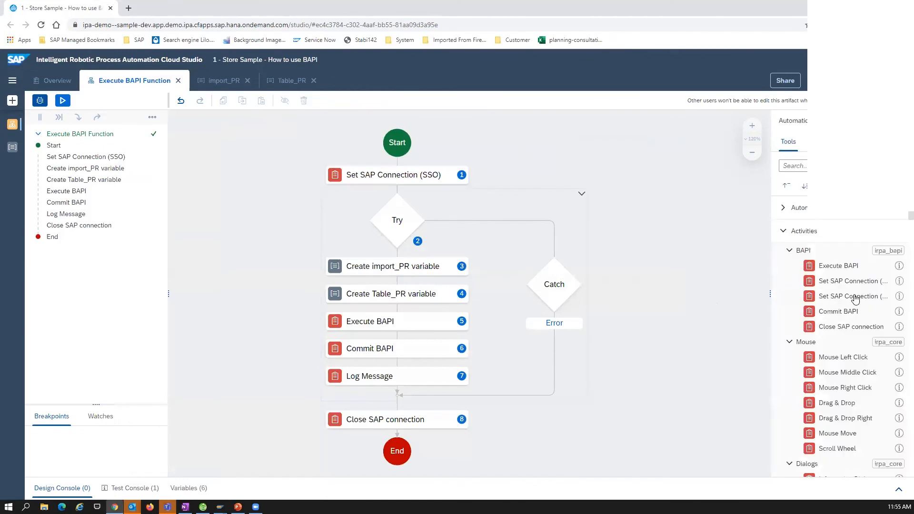
drag(855, 297, 412, 158)
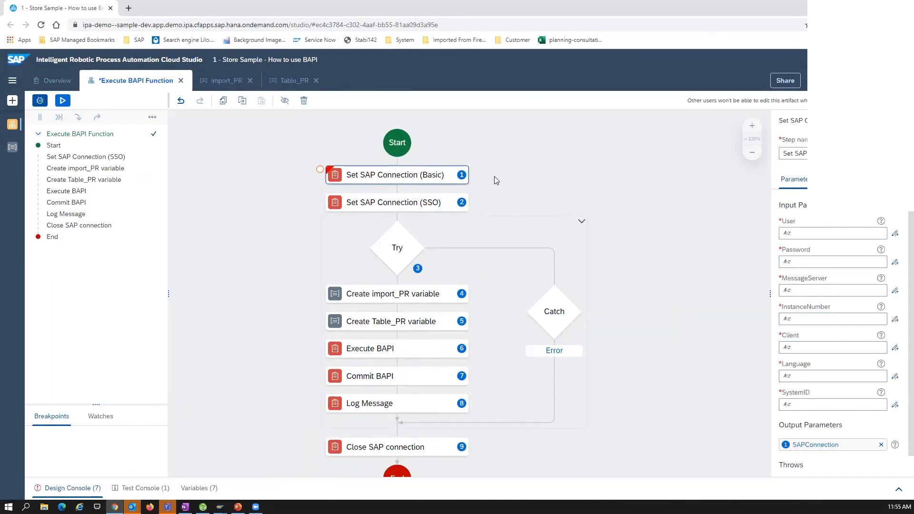
key(Delete)
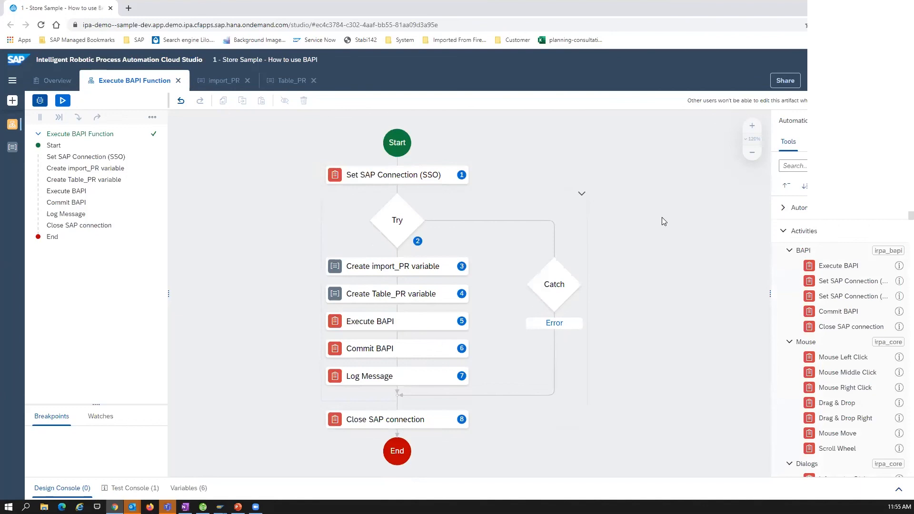